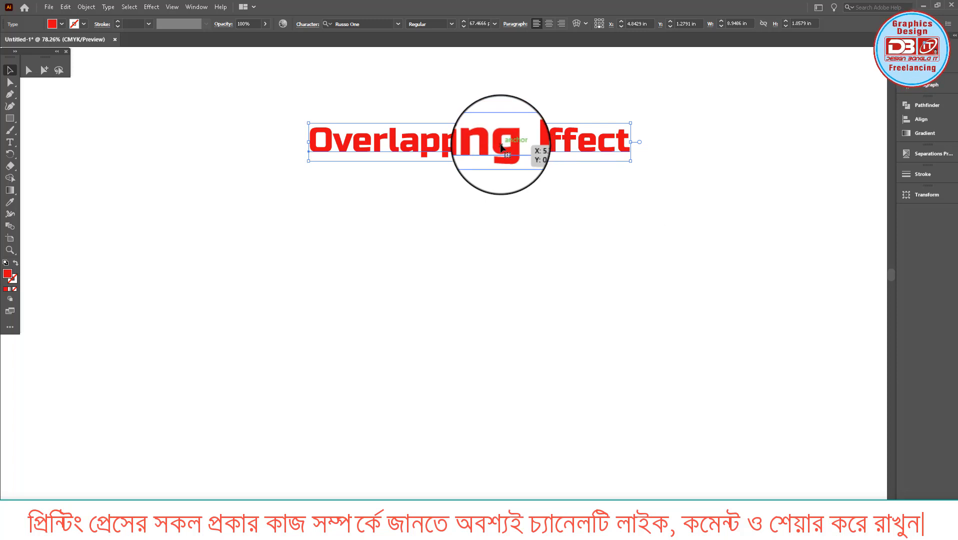
- Duplicate the "Overlapping Effect" title below the original and replace the copy's text with "DOC"
{"action": "left_click_drag", "start_coordinate": [500, 144], "coordinate": [472, 200]}
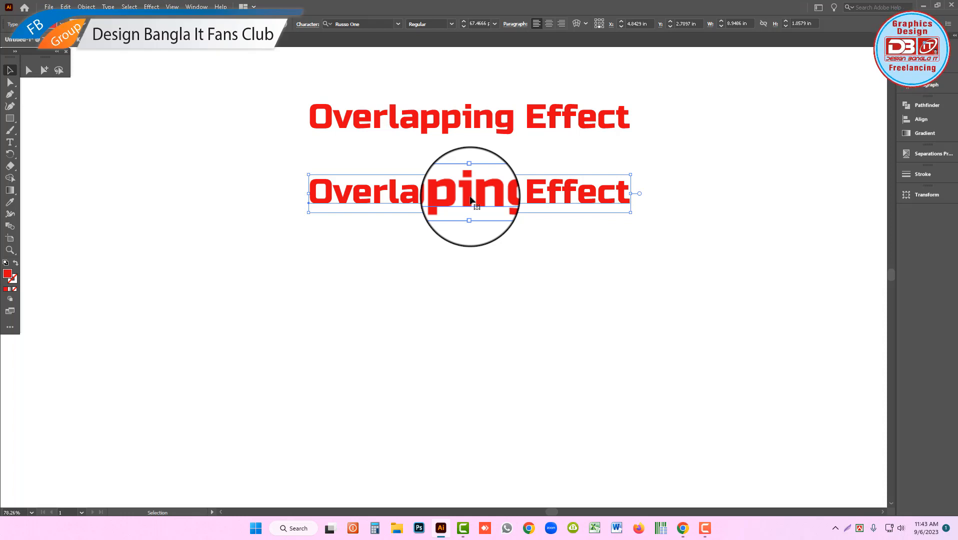
{"action": "triple_click", "coordinate": [471, 200]}
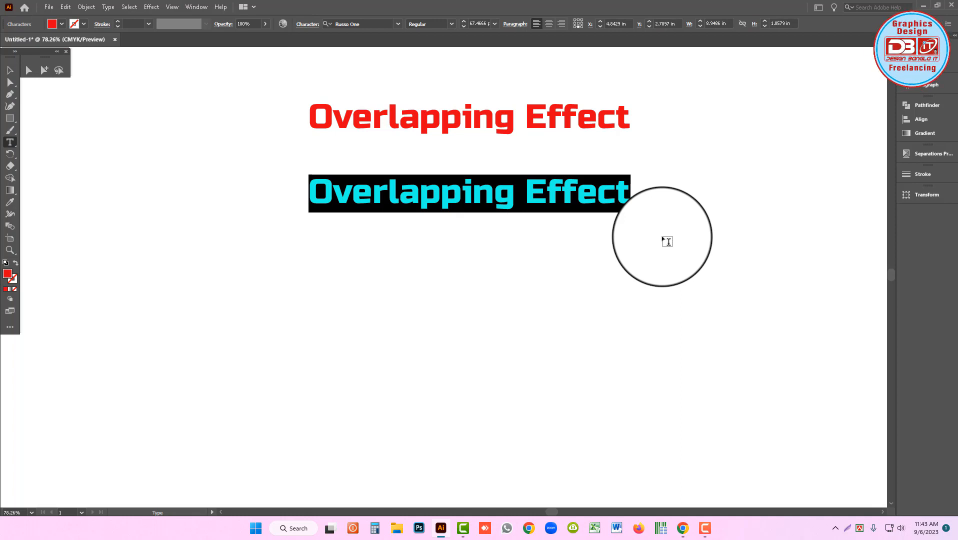
{"action": "type", "text": "DOC"}
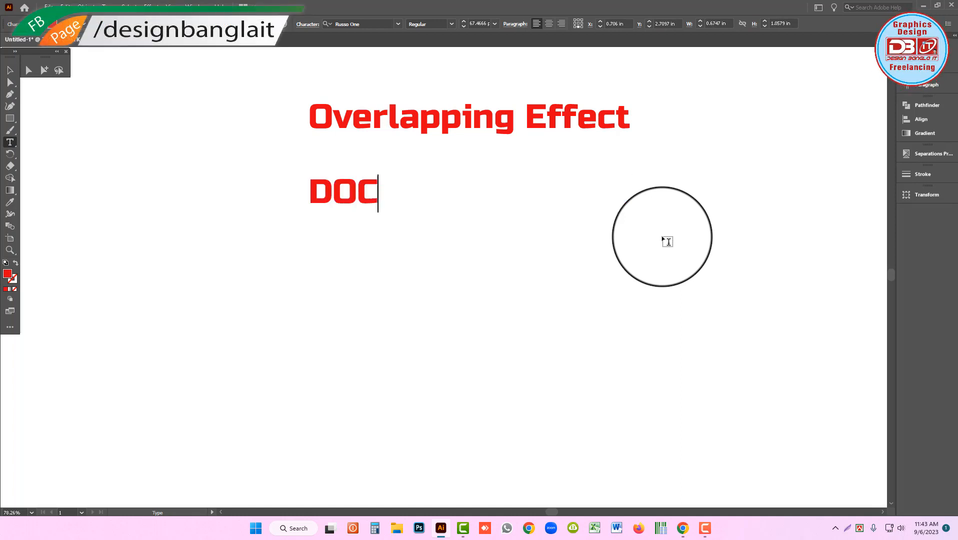
{"action": "key", "text": "Escape"}
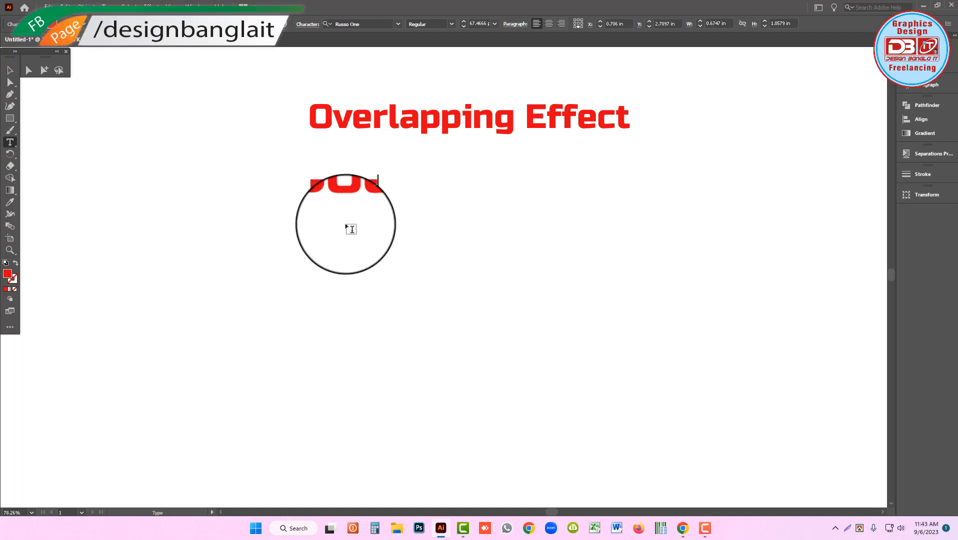
- Move the DOC text toward the middle of the page and set its font to Arial Bold
{"action": "left_click_drag", "start_coordinate": [347, 211], "coordinate": [501, 260]}
{"action": "left_click_drag", "start_coordinate": [427, 219], "coordinate": [480, 244]}
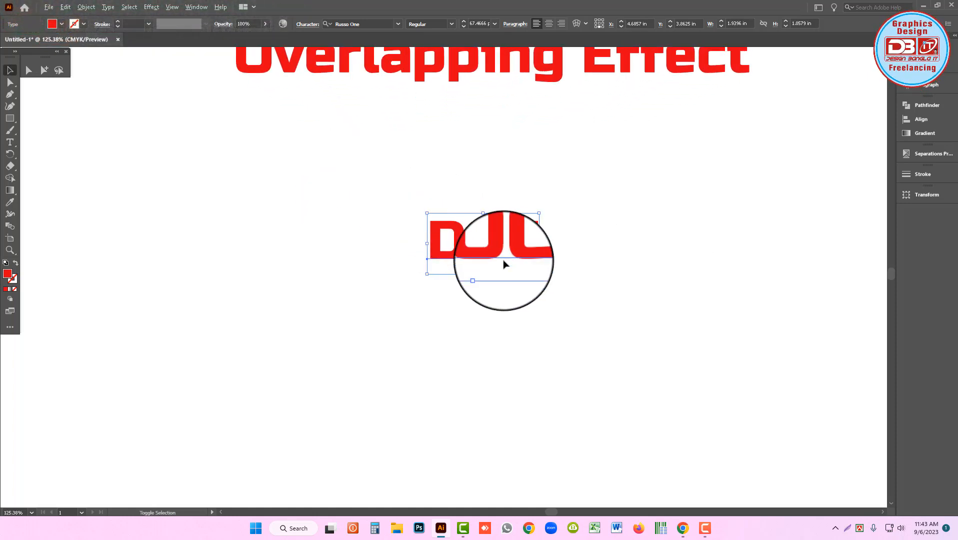
{"action": "left_click", "coordinate": [923, 66]}
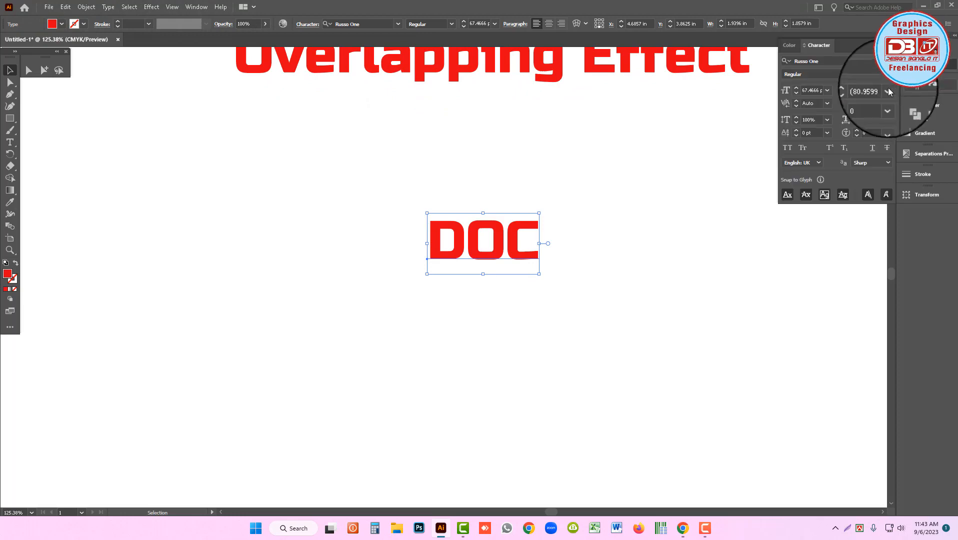
{"action": "left_click", "coordinate": [838, 60]}
{"action": "type", "text": "arial"}
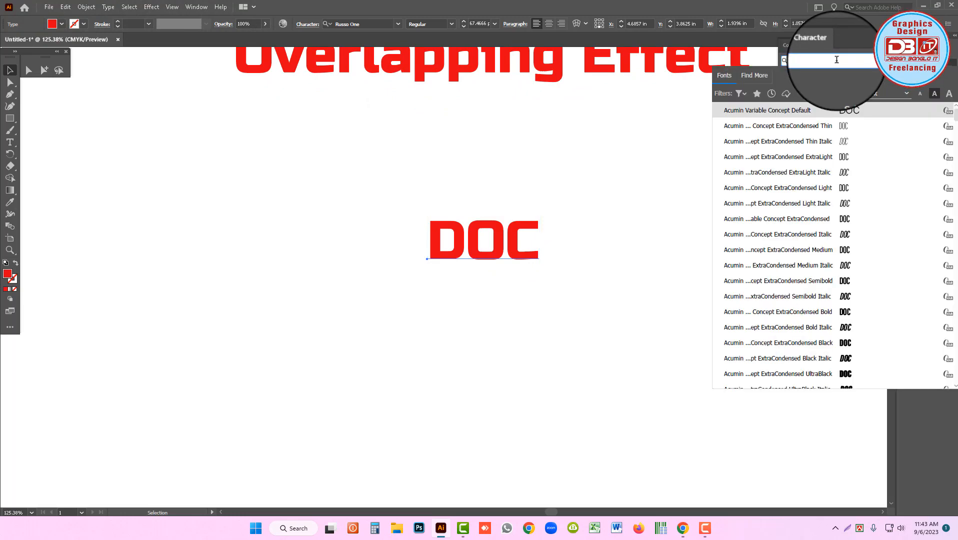
{"action": "key", "text": "Return"}
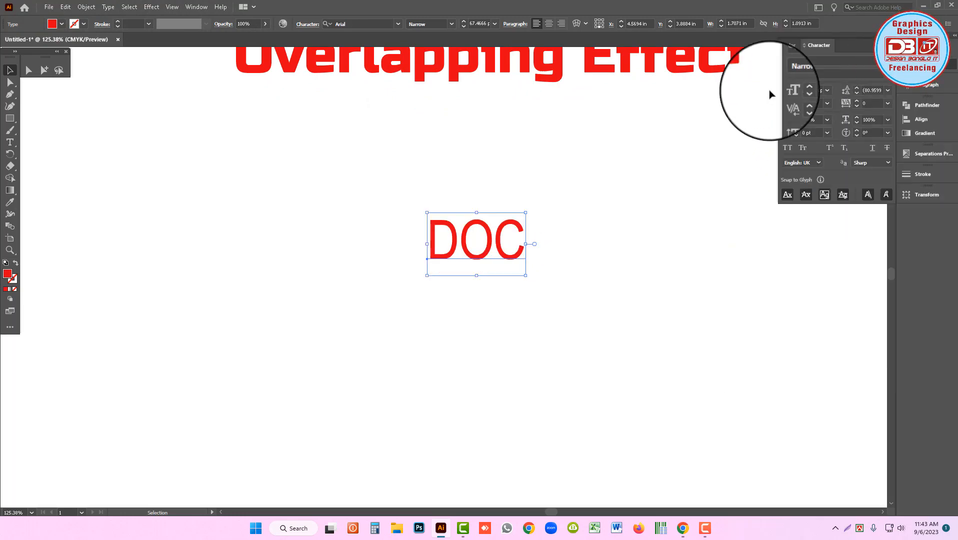
{"action": "left_click", "coordinate": [890, 75]}
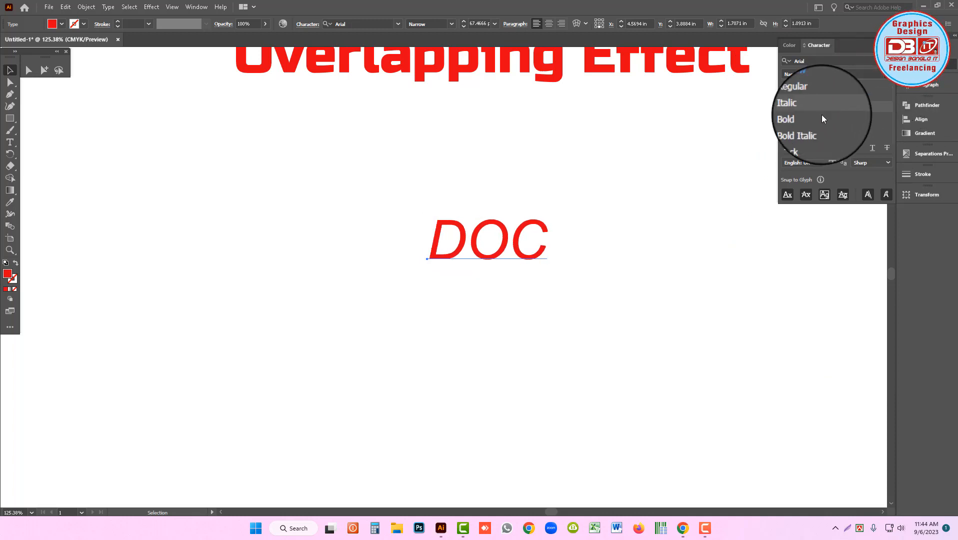
{"action": "left_click", "coordinate": [809, 118]}
- Reposition the DOC text slightly and convert it to outlines
{"action": "left_click_drag", "start_coordinate": [496, 264], "coordinate": [513, 223]}
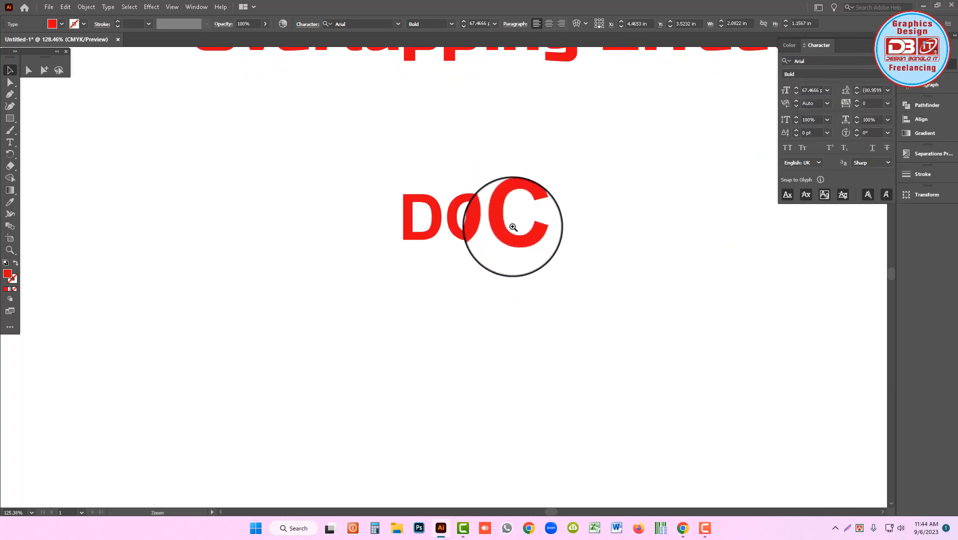
{"action": "scroll", "coordinate": [515, 225], "scroll_direction": "up", "scroll_amount": 4}
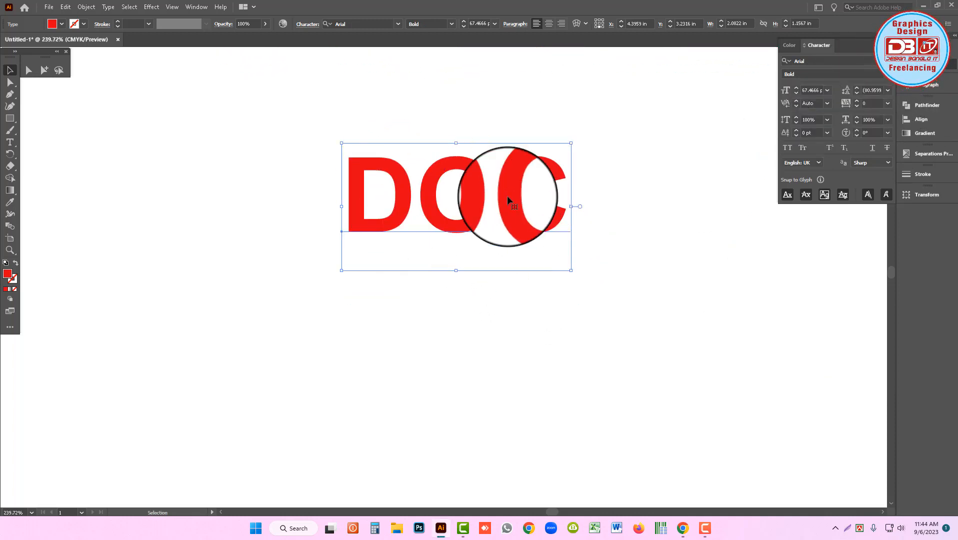
{"action": "mouse_move", "coordinate": [475, 199]}
{"action": "left_mouse_down"}
{"action": "mouse_move", "coordinate": [458, 239]}
{"action": "mouse_move", "coordinate": [471, 206]}
{"action": "left_mouse_up"}
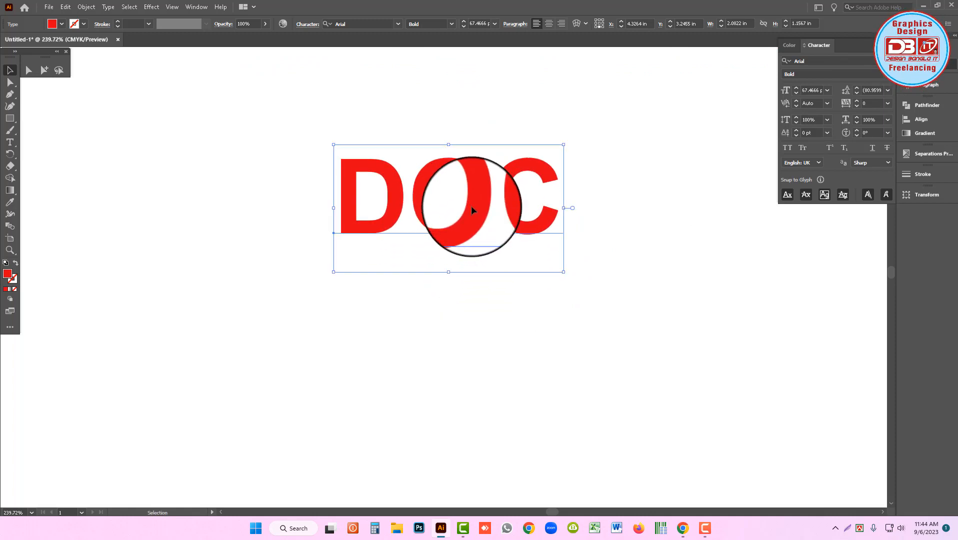
{"action": "right_click", "coordinate": [471, 207]}
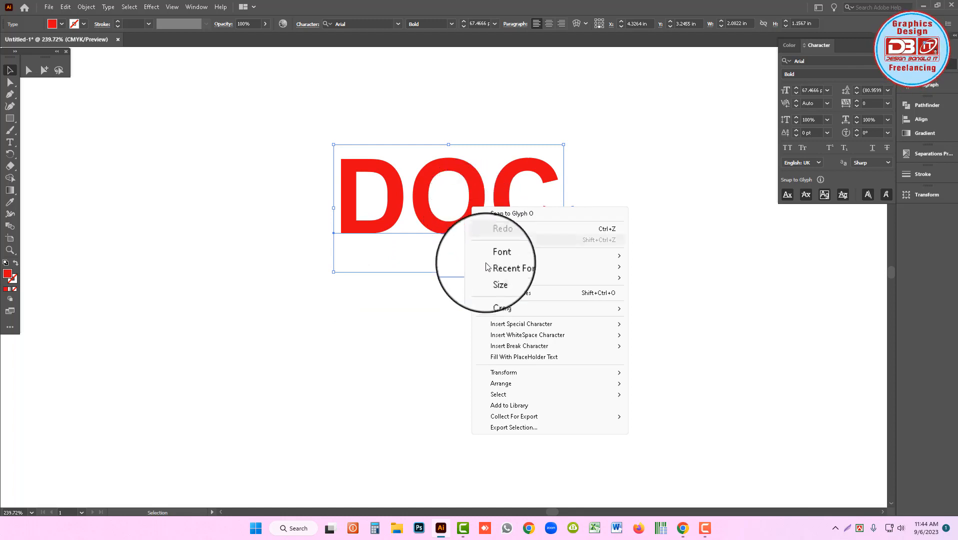
{"action": "left_click", "coordinate": [575, 297]}
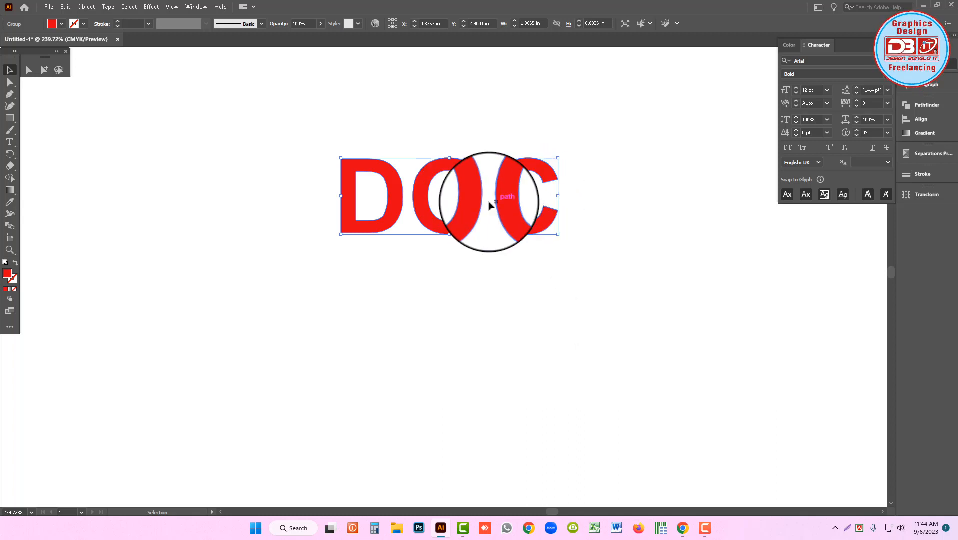
- Shift the outlined DOC up slightly and ungroup it into separate letters
{"action": "left_click_drag", "start_coordinate": [490, 203], "coordinate": [495, 172]}
{"action": "right_click", "coordinate": [495, 172]}
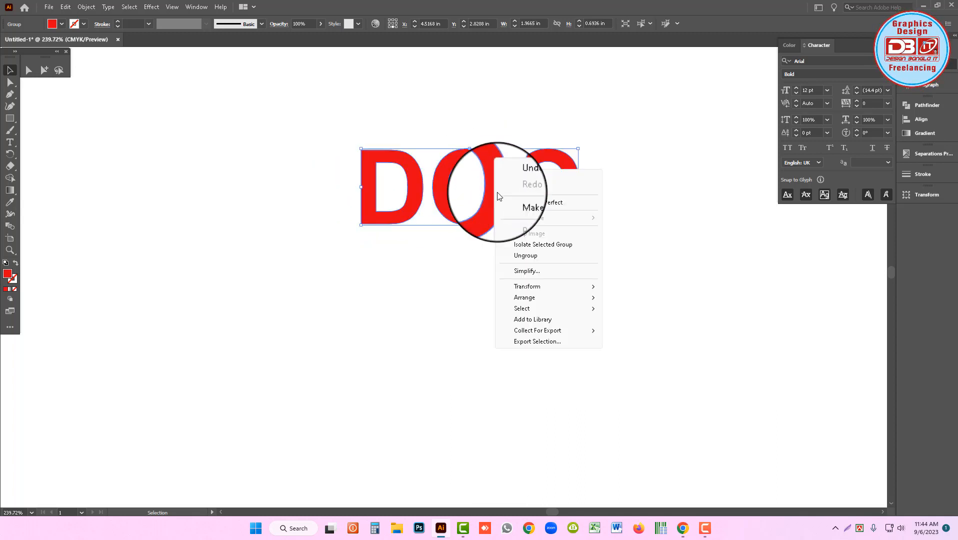
{"action": "left_click", "coordinate": [526, 256]}
{"action": "left_click", "coordinate": [554, 231]}
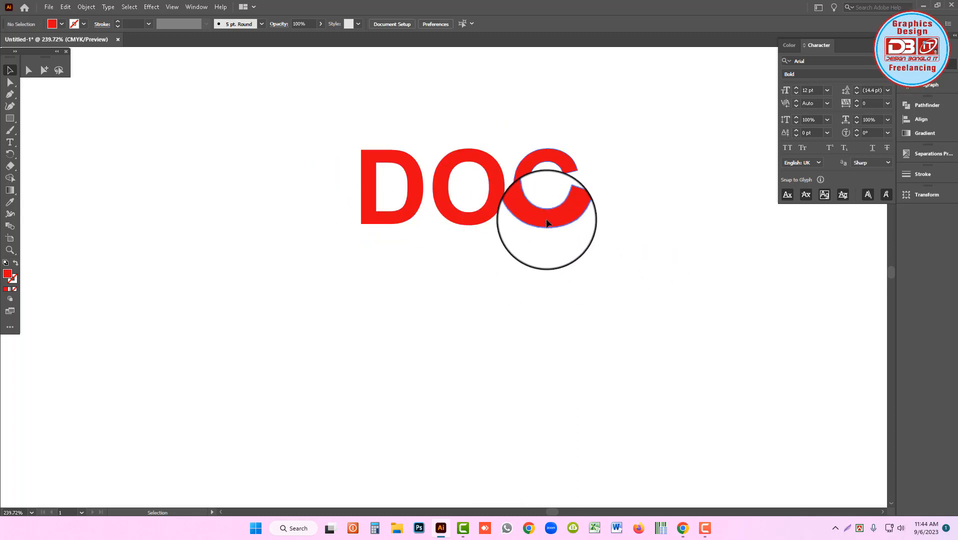
{"action": "left_click", "coordinate": [563, 216]}
- Fill all three DOC letters with cyan, using C 100 and M, Y and K at 0
{"action": "scroll", "coordinate": [480, 205], "scroll_direction": "up", "scroll_amount": 3}
{"action": "left_click_drag", "start_coordinate": [670, 267], "coordinate": [316, 172]}
{"action": "left_click", "coordinate": [919, 51]}
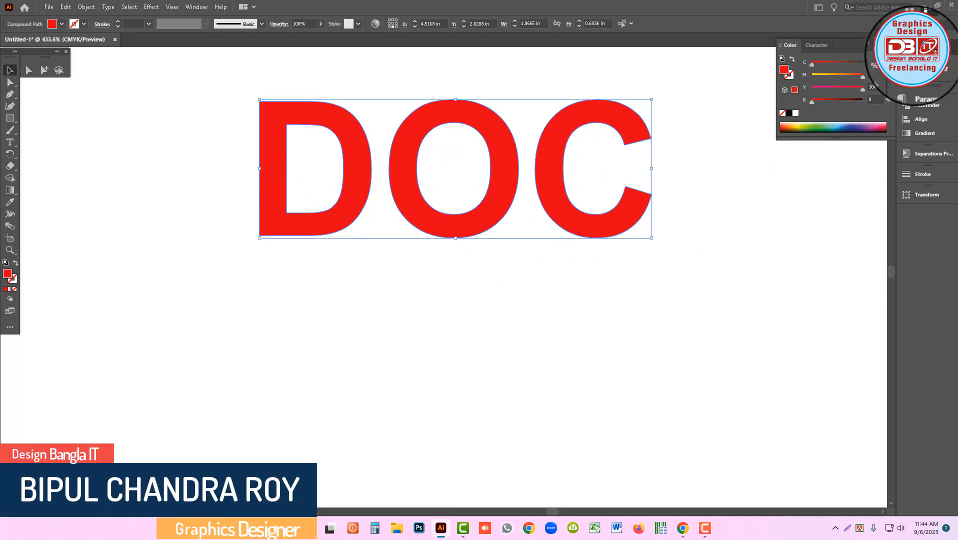
{"action": "left_click", "coordinate": [843, 64]}
{"action": "left_click", "coordinate": [836, 76]}
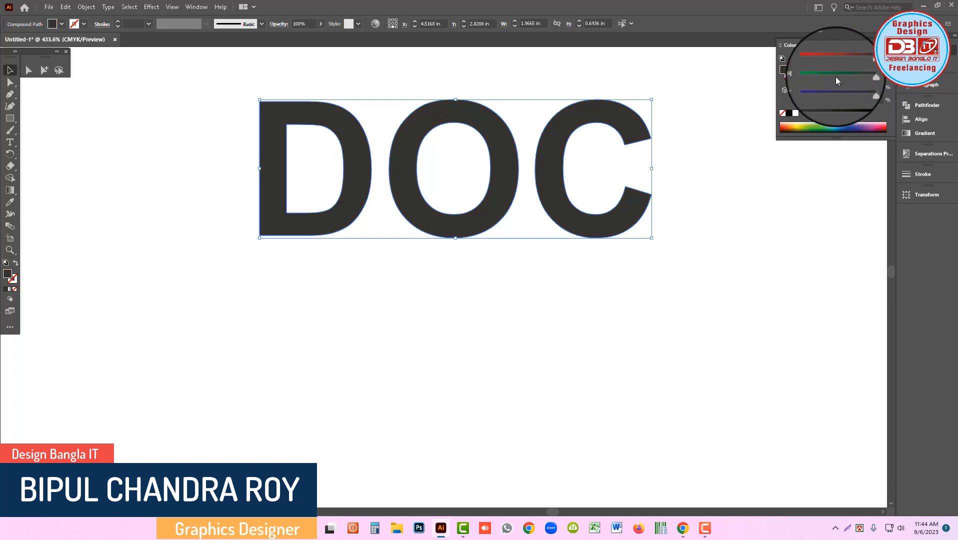
{"action": "left_click", "coordinate": [842, 92]}
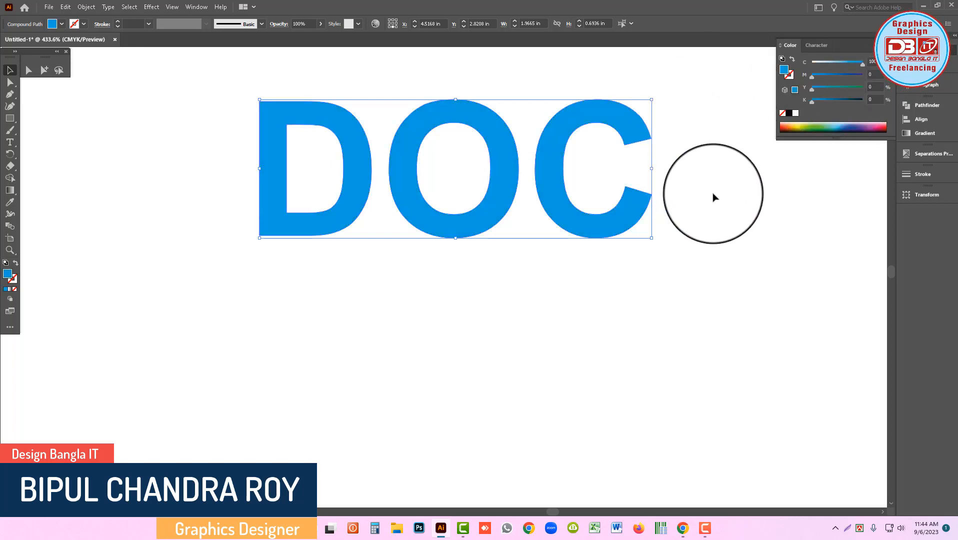
- Move the D and the C horizontally toward the O so that both overlap its sides
{"action": "left_click", "coordinate": [503, 256], "text": "ctrl+alt"}
{"action": "left_click", "coordinate": [504, 256], "text": "ctrl+alt"}
{"action": "left_click_drag", "start_coordinate": [523, 273], "coordinate": [625, 278]}
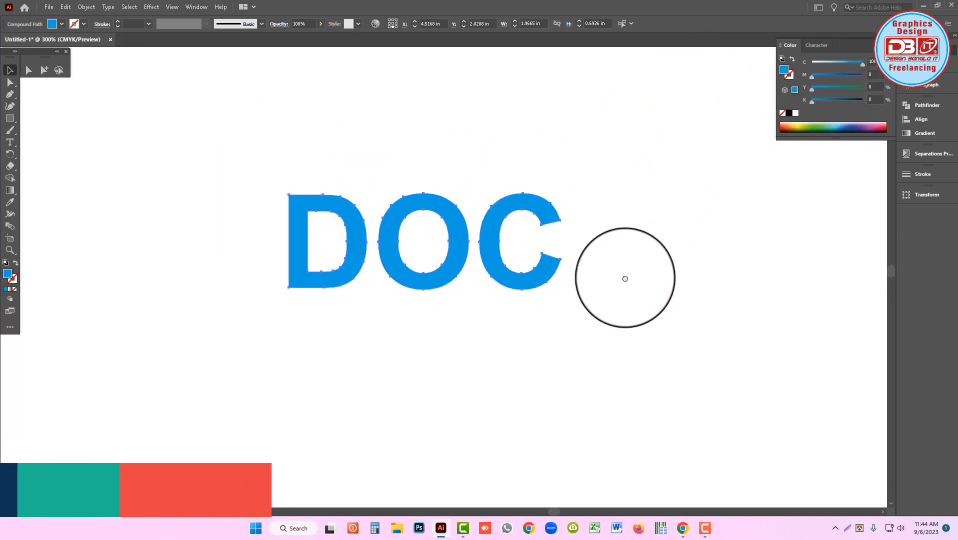
{"action": "left_click", "coordinate": [485, 249], "text": "ctrl"}
{"action": "left_click_drag", "start_coordinate": [517, 279], "coordinate": [548, 221]}
{"action": "left_click", "coordinate": [474, 243], "text": "ctrl"}
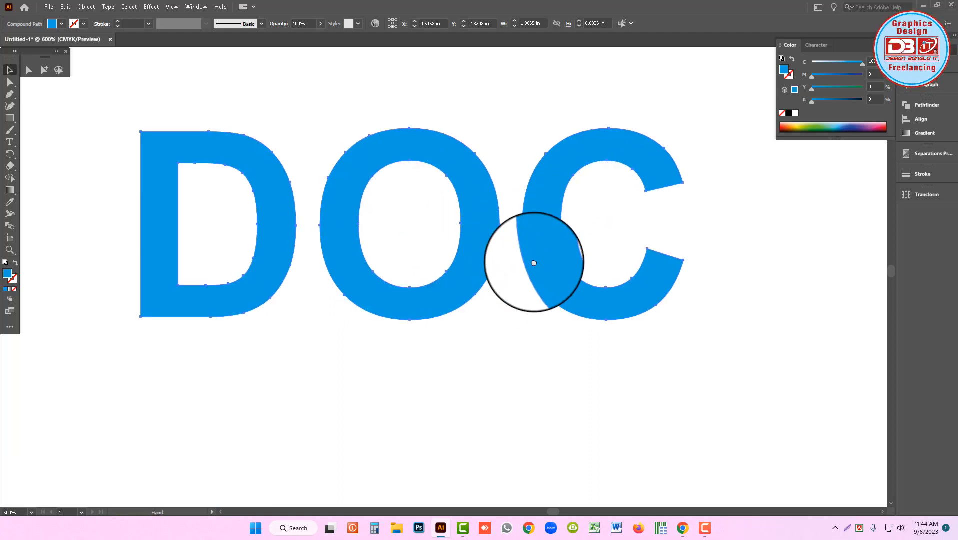
{"action": "left_click_drag", "start_coordinate": [560, 142], "coordinate": [584, 144]}
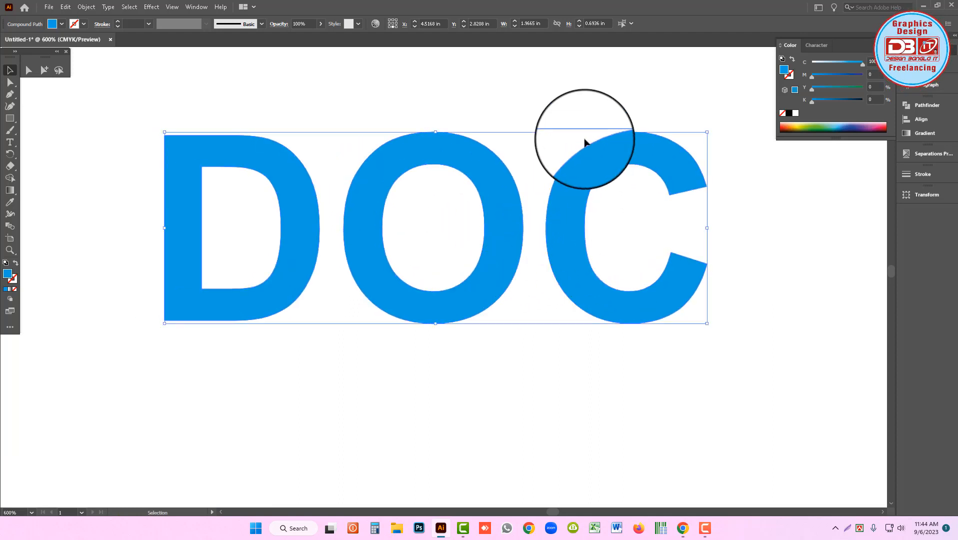
{"action": "left_click", "coordinate": [558, 120]}
{"action": "left_click_drag", "start_coordinate": [300, 253], "coordinate": [413, 261]}
{"action": "left_click_drag", "start_coordinate": [566, 253], "coordinate": [464, 257]}
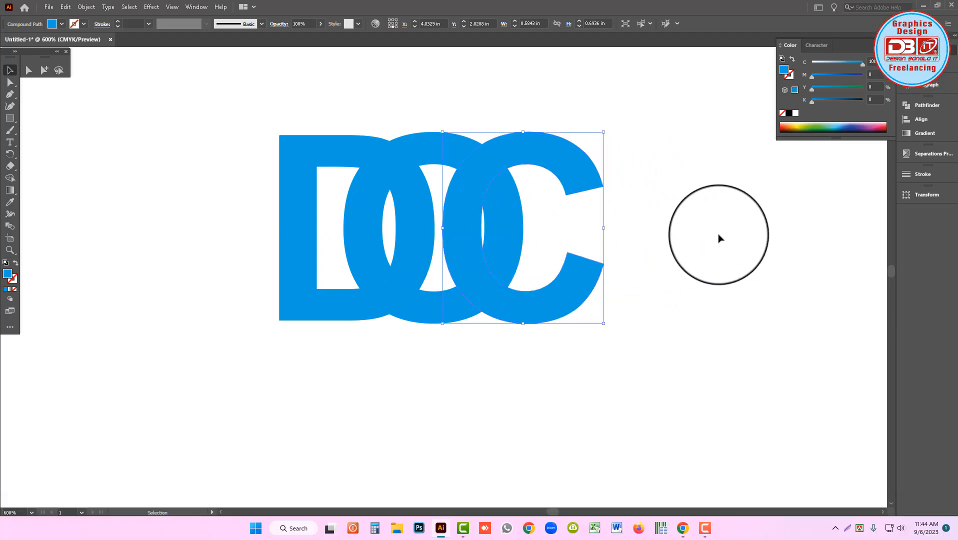
- Select all three overlapping DOC letters together
{"action": "left_click", "coordinate": [730, 380]}
{"action": "left_click_drag", "start_coordinate": [730, 379], "coordinate": [220, 143]}
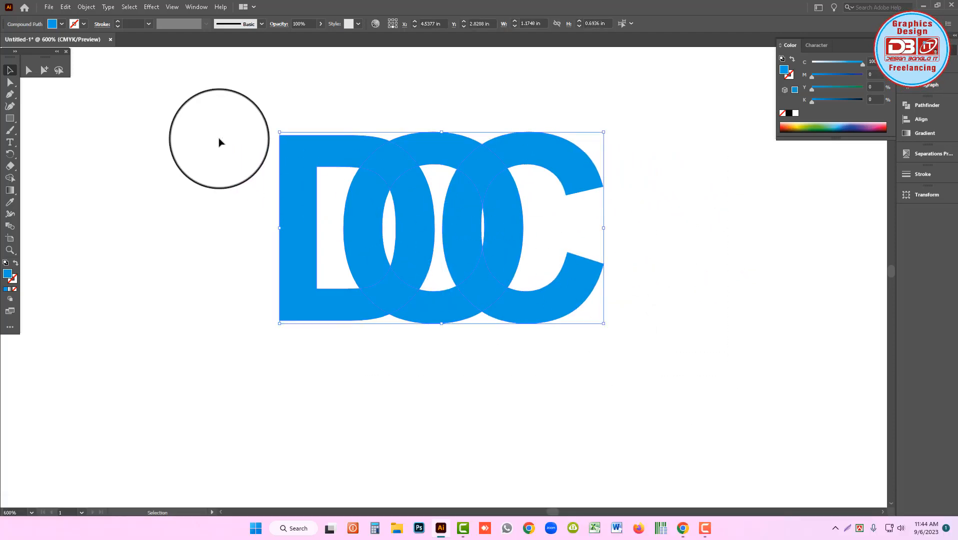
{"action": "left_click", "coordinate": [669, 321]}
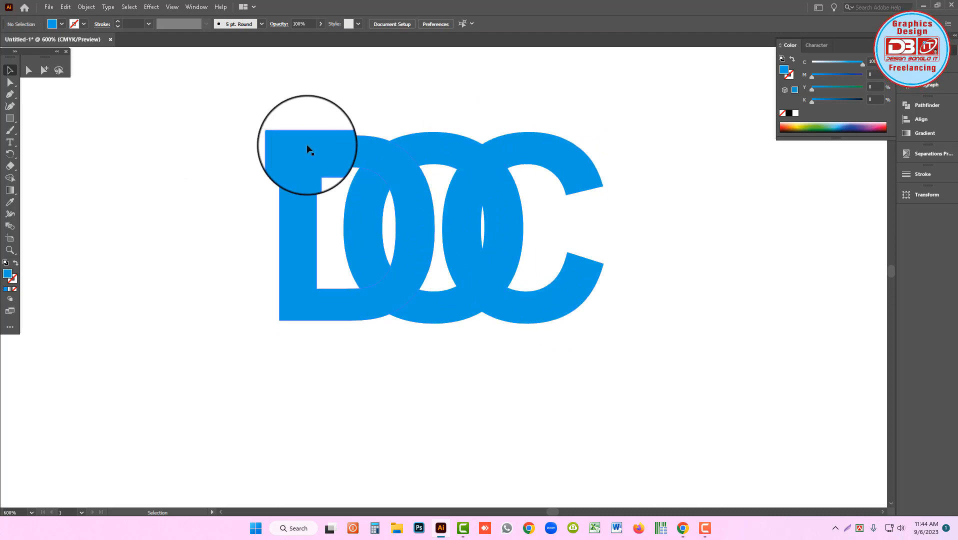
{"action": "left_click_drag", "start_coordinate": [294, 103], "coordinate": [602, 394]}
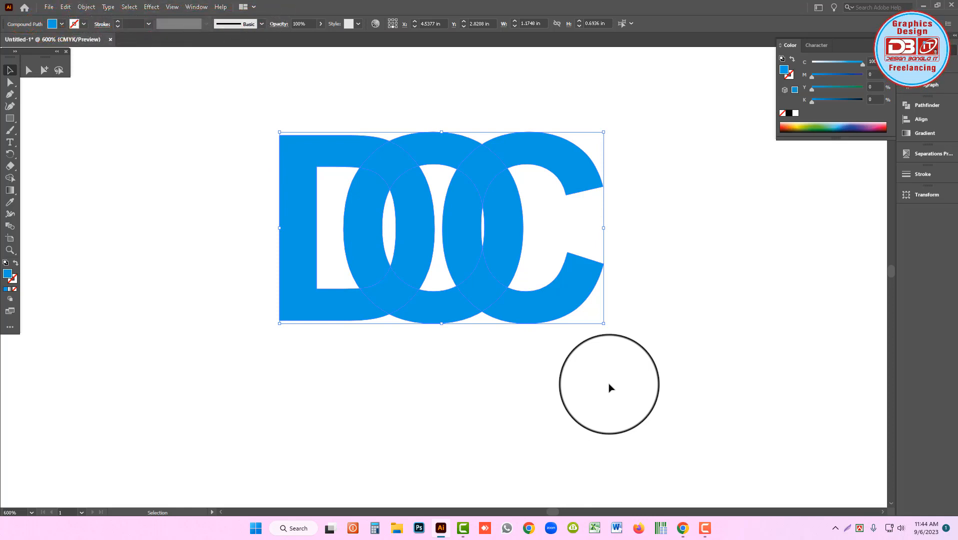
{"action": "left_click_drag", "start_coordinate": [196, 92], "coordinate": [663, 456]}
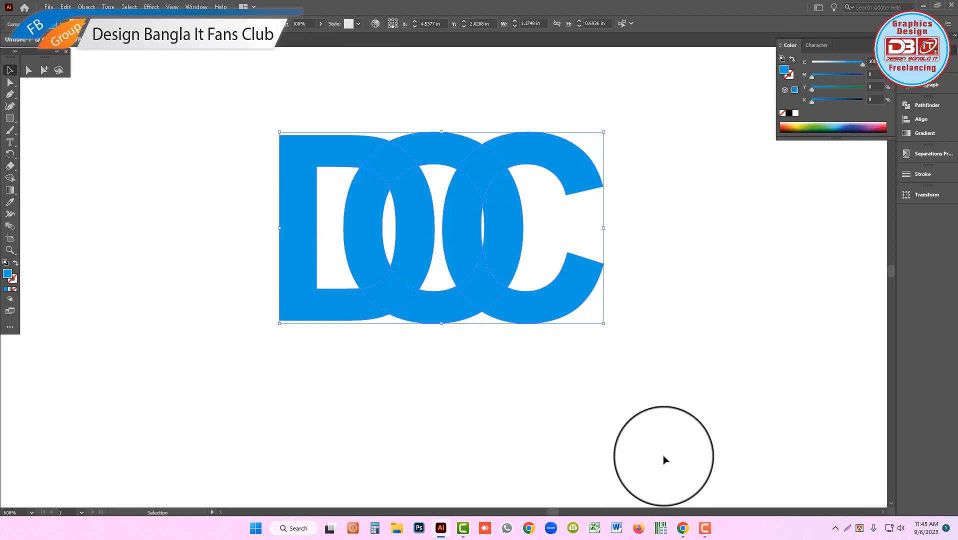
{"action": "left_click", "coordinate": [498, 284]}
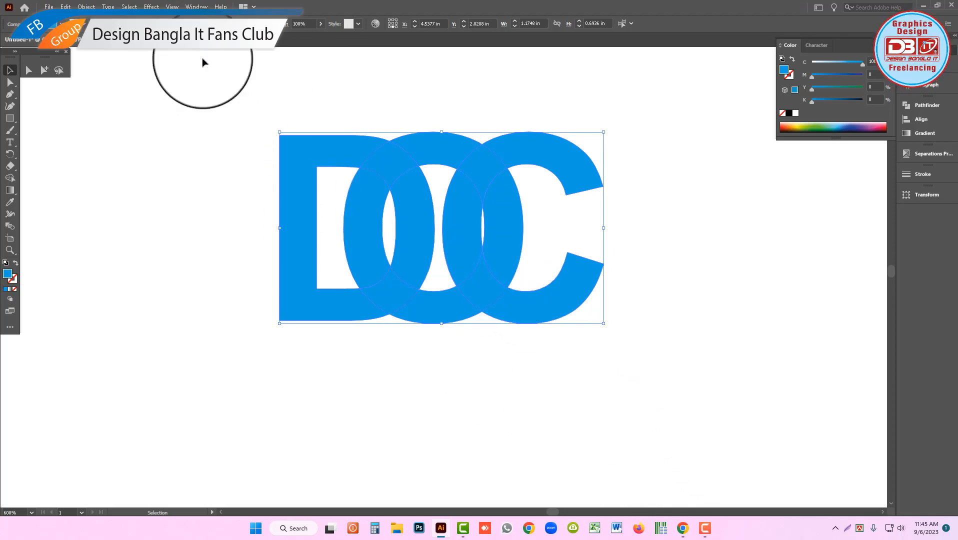
{"action": "left_click", "coordinate": [87, 7]}
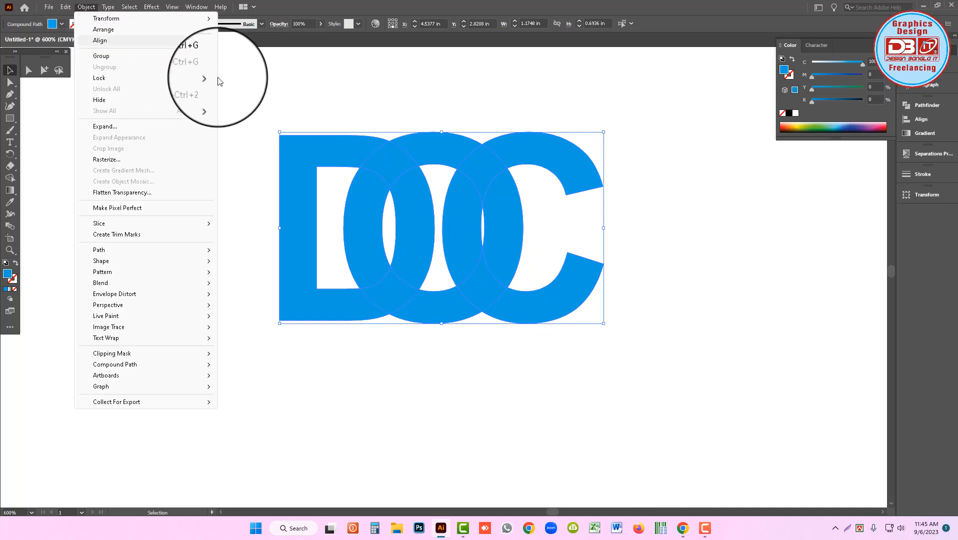
{"action": "left_click", "coordinate": [353, 89]}
{"action": "left_click_drag", "start_coordinate": [219, 120], "coordinate": [740, 402]}
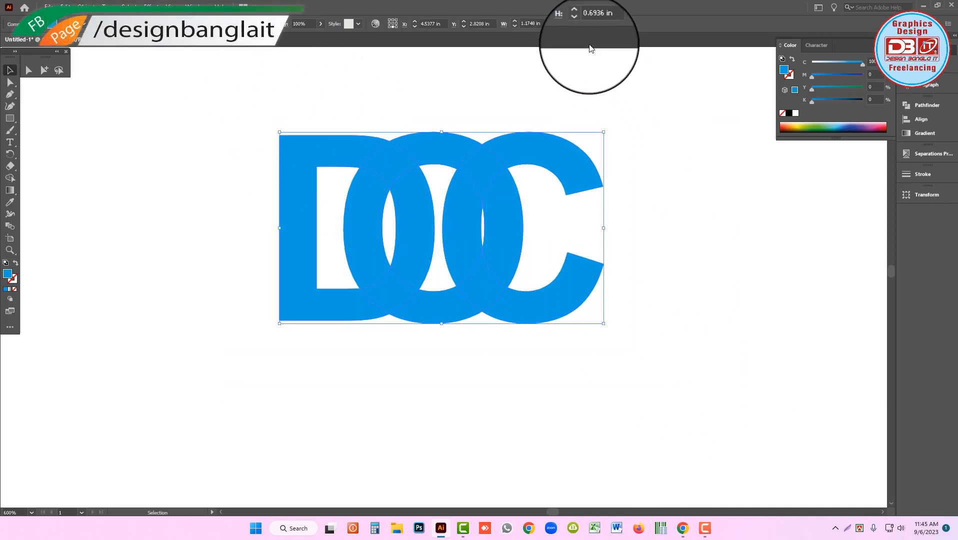
{"action": "key", "text": "Escape"}
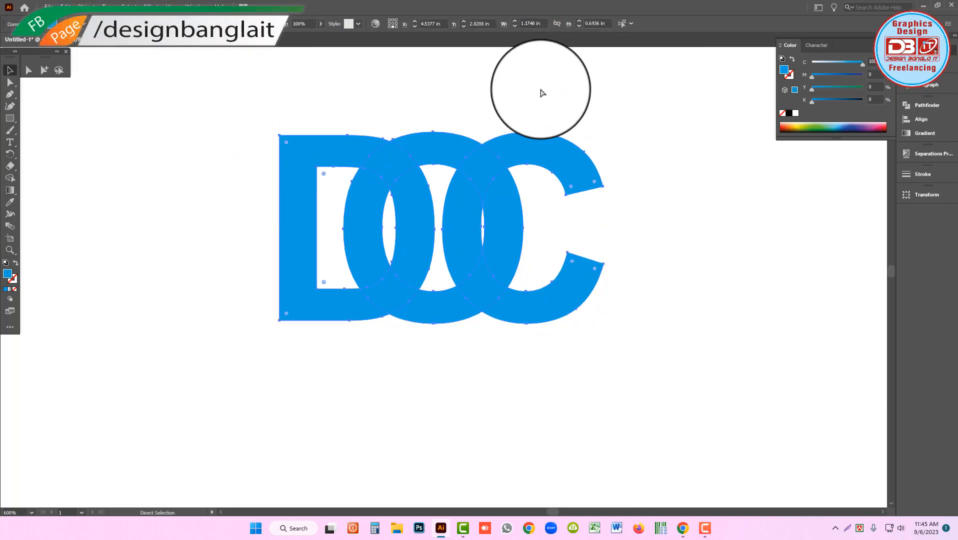
- Show the rulers and set the measurement units to millimeters
{"action": "key", "text": "ctrl+r"}
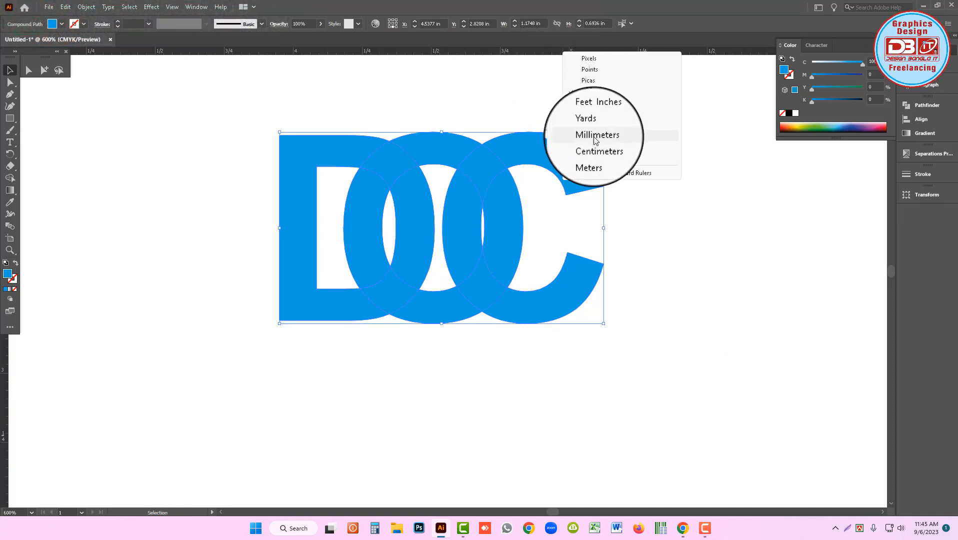
{"action": "left_click", "coordinate": [595, 136]}
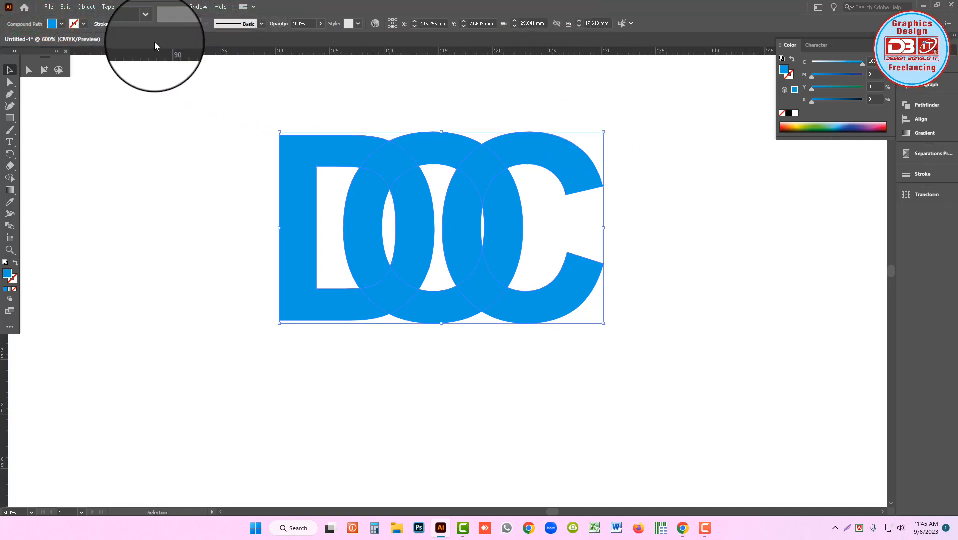
- Start an Offset Path on the selected DOC letters and preview a 1 mm offset with miter joins
{"action": "left_click", "coordinate": [86, 10]}
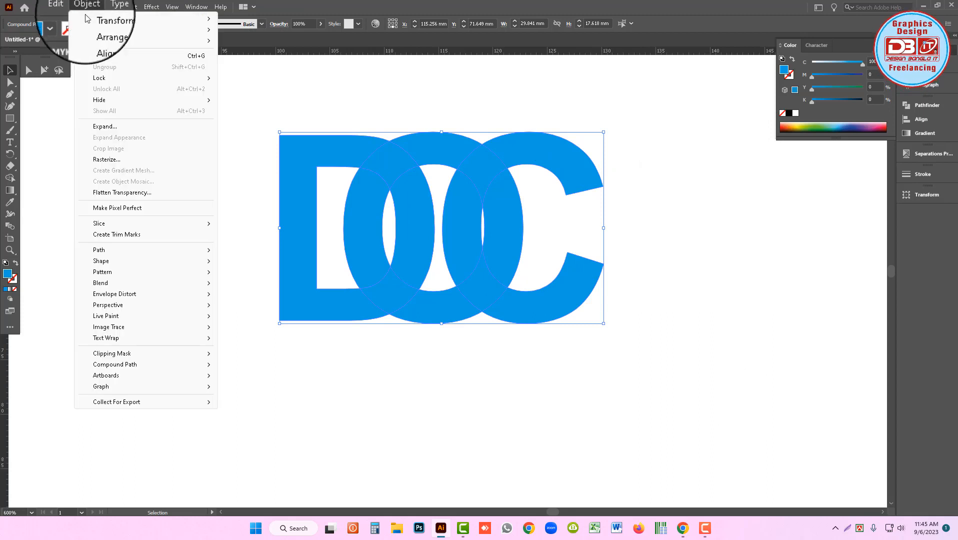
{"action": "mouse_move", "coordinate": [113, 250]}
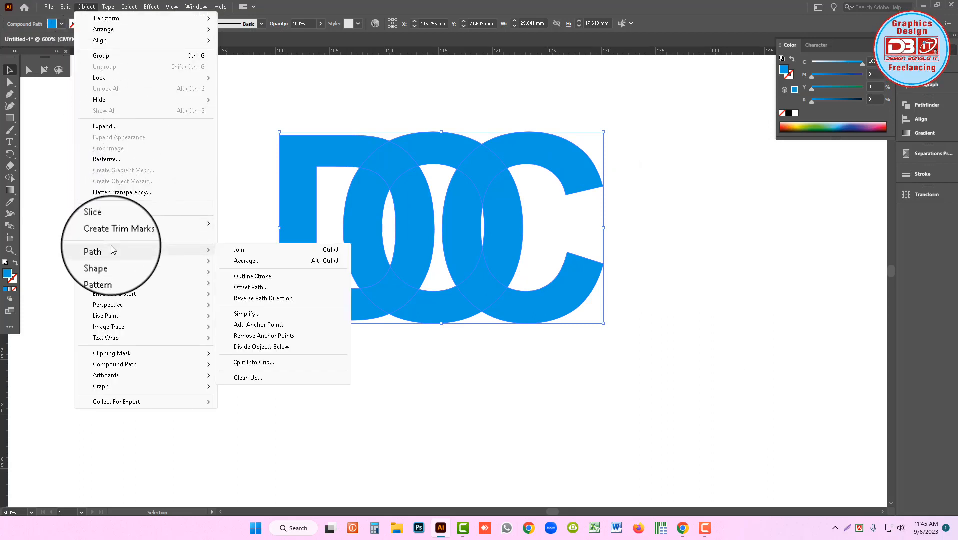
{"action": "left_click", "coordinate": [250, 287]}
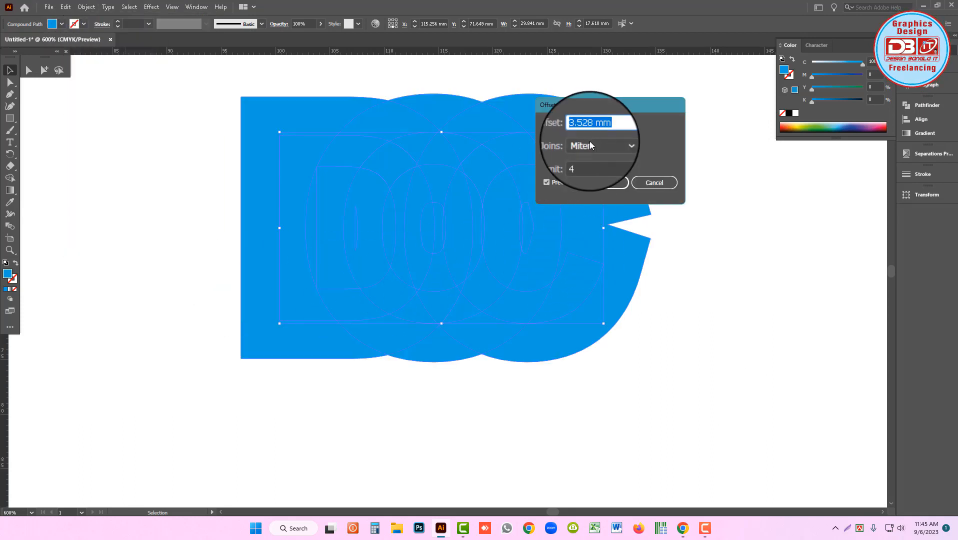
{"action": "type", "text": "1"}
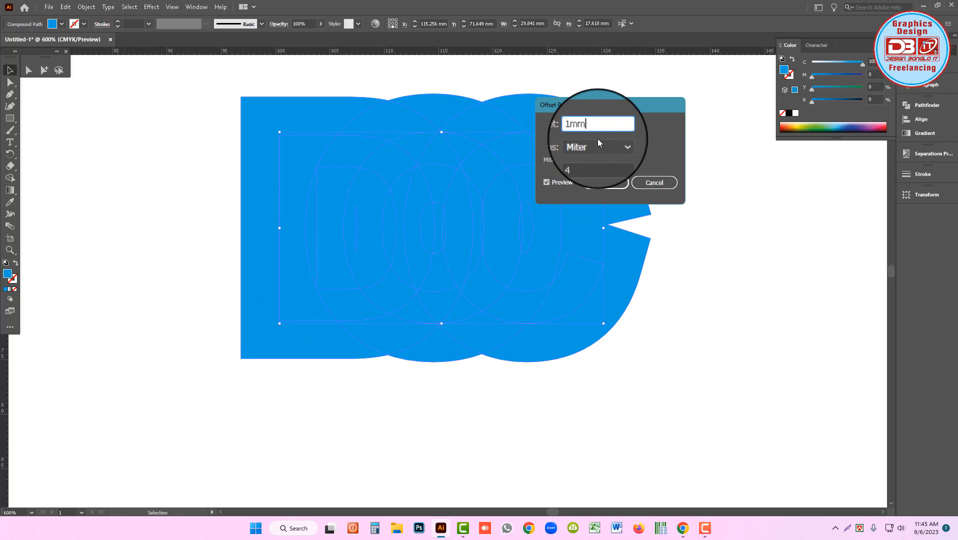
{"action": "left_click", "coordinate": [550, 183]}
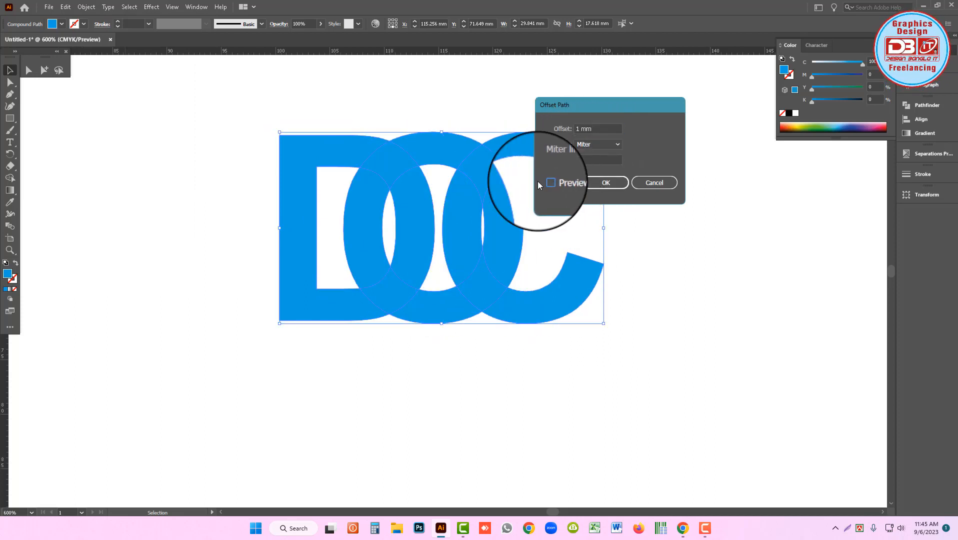
{"action": "left_click", "coordinate": [551, 183]}
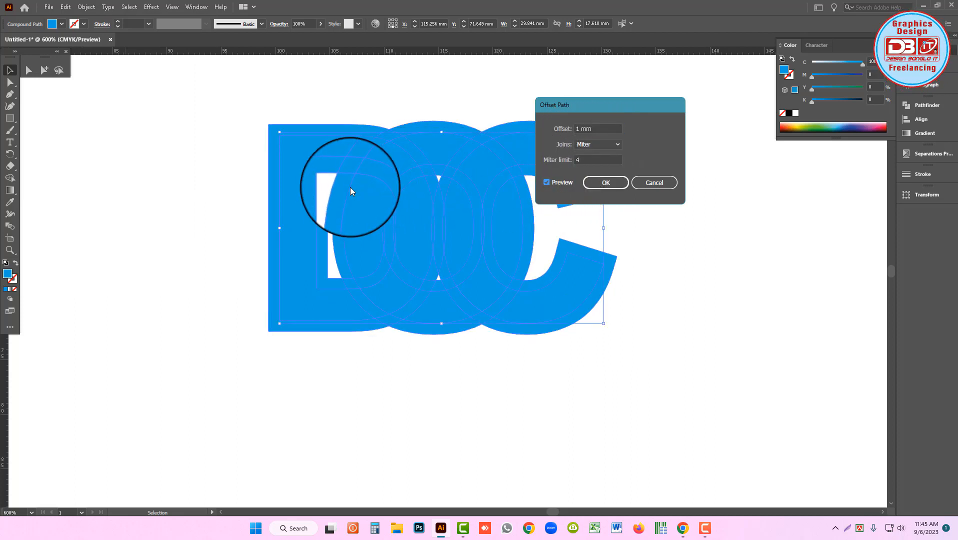
{"action": "left_click", "coordinate": [547, 183]}
- Try a 0.25 mm offset in the preview and apply the path offset at 0.4 mm with miter joins
{"action": "left_click", "coordinate": [580, 128]}
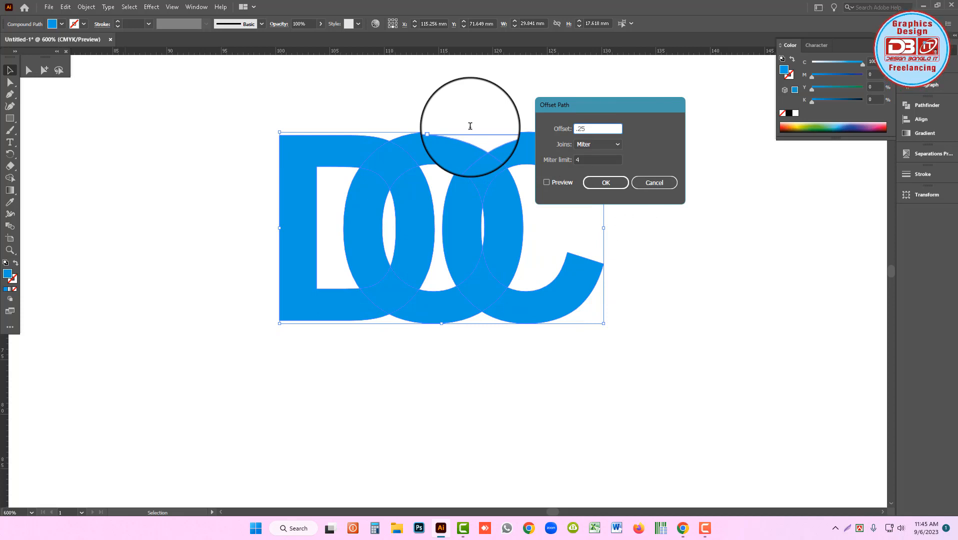
{"action": "left_click", "coordinate": [546, 183]}
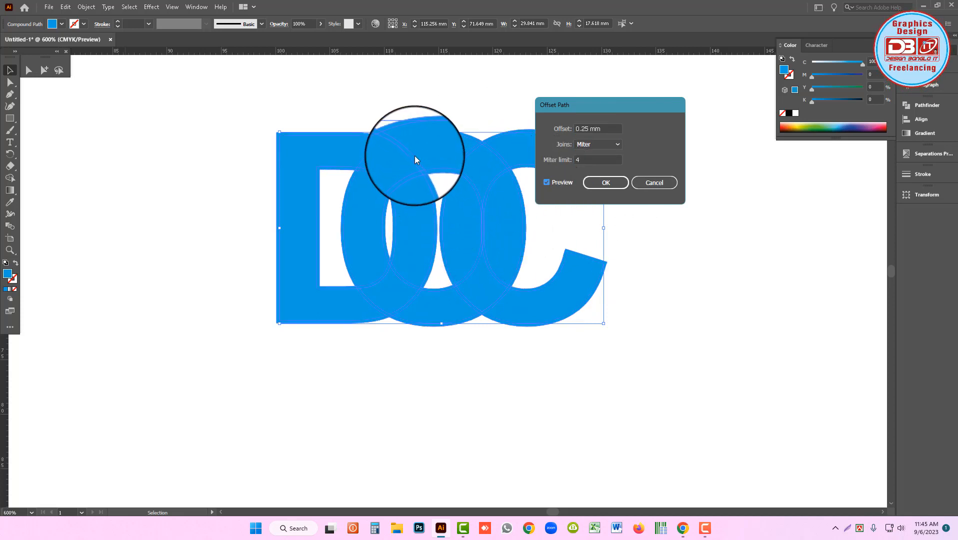
{"action": "left_click", "coordinate": [580, 129]}
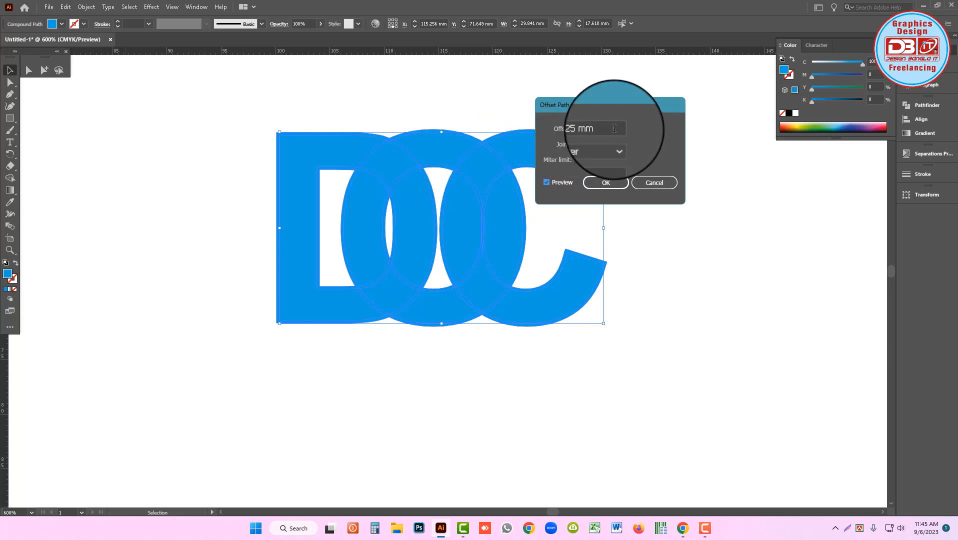
{"action": "key", "text": "BackSpace"}
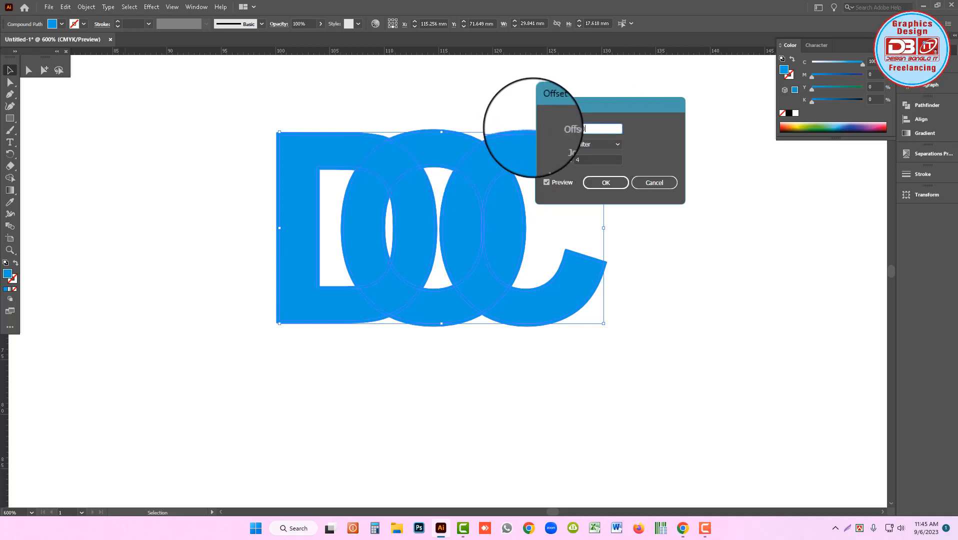
{"action": "left_click", "coordinate": [546, 182]}
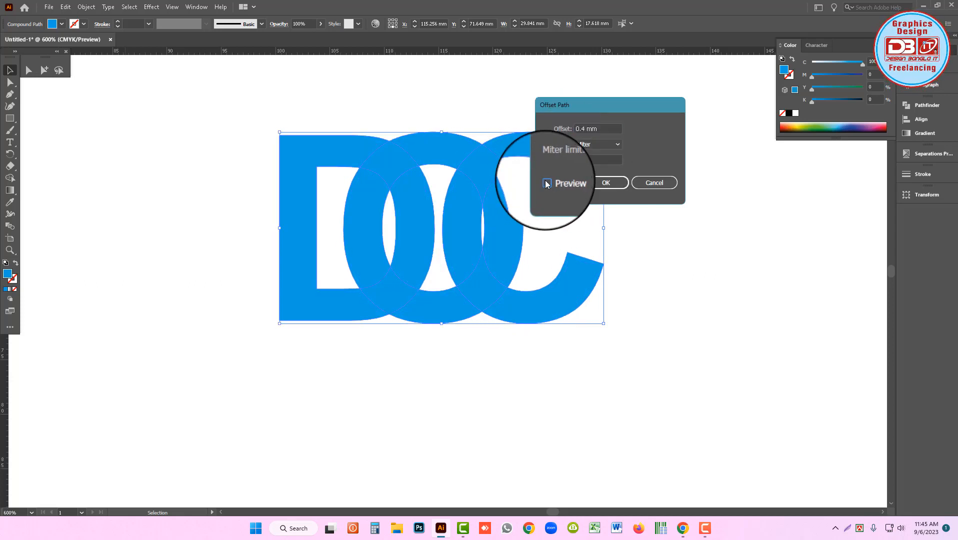
{"action": "left_click", "coordinate": [547, 182]}
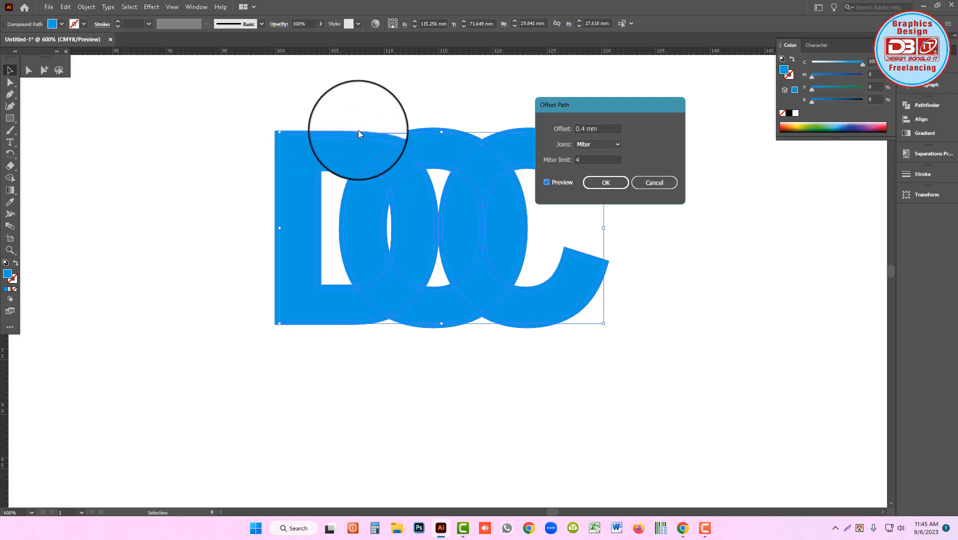
{"action": "left_click", "coordinate": [604, 183]}
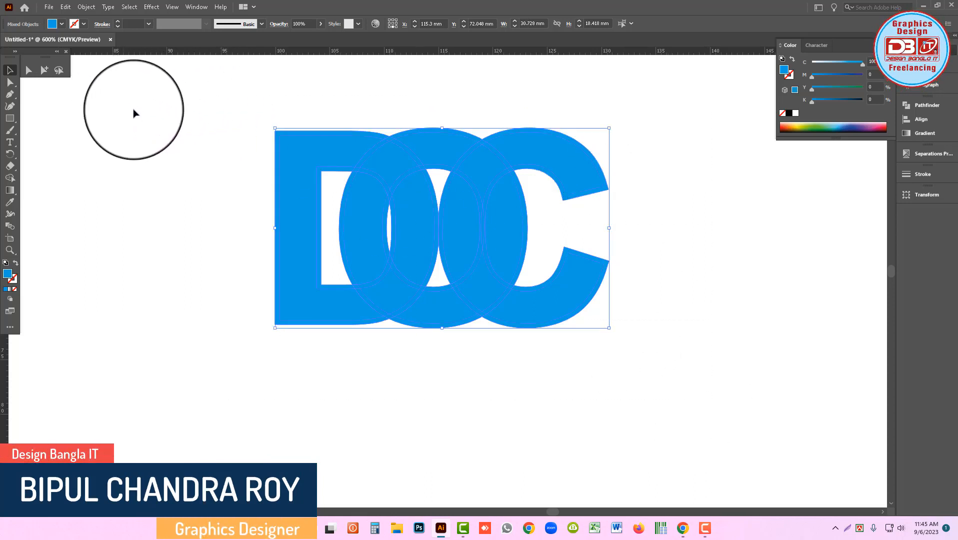
- Merge the thin offset border pieces along the lower O and C and the O's outer edge with the Shape Builder
{"action": "left_click", "coordinate": [10, 179]}
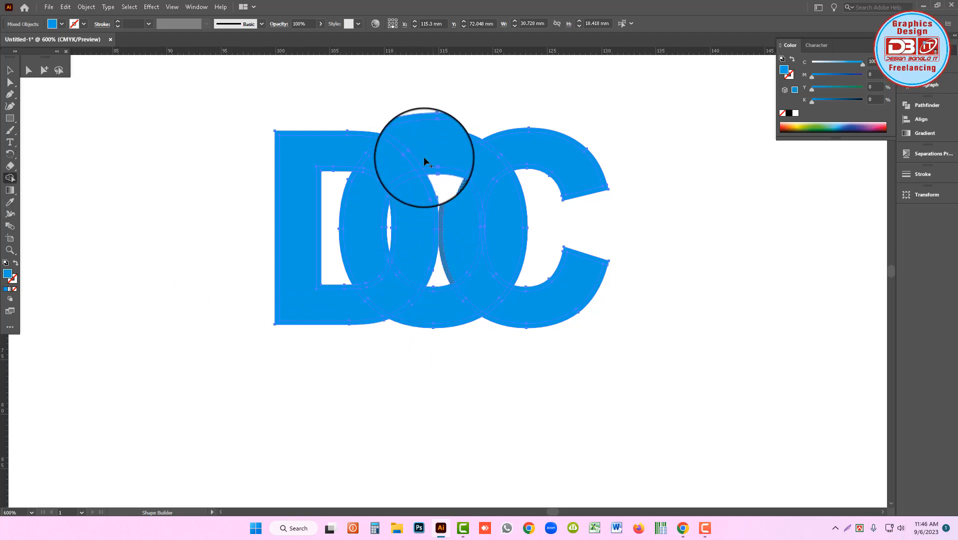
{"action": "key", "text": "ctrl+plus"}
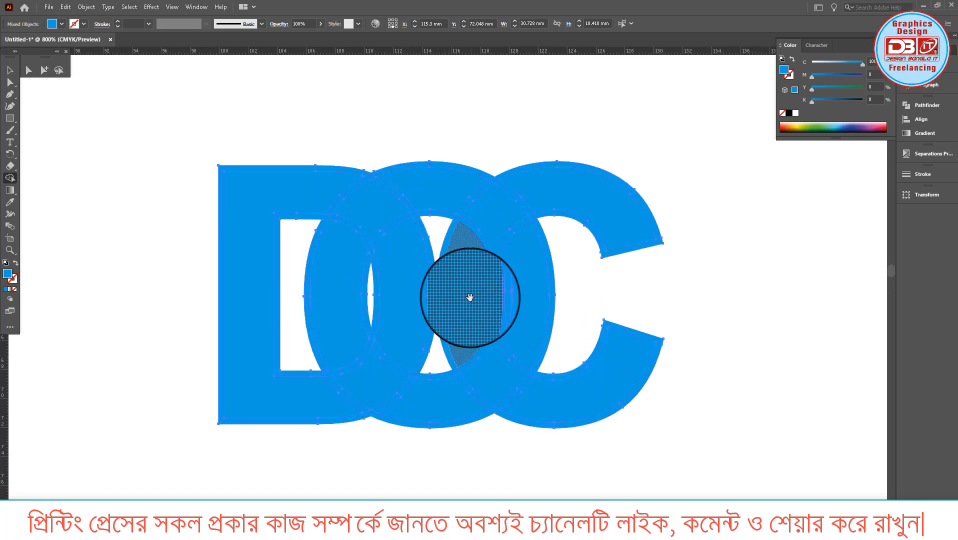
{"action": "left_click_drag", "start_coordinate": [470, 298], "coordinate": [430, 283]}
{"action": "left_click", "coordinate": [430, 284]}
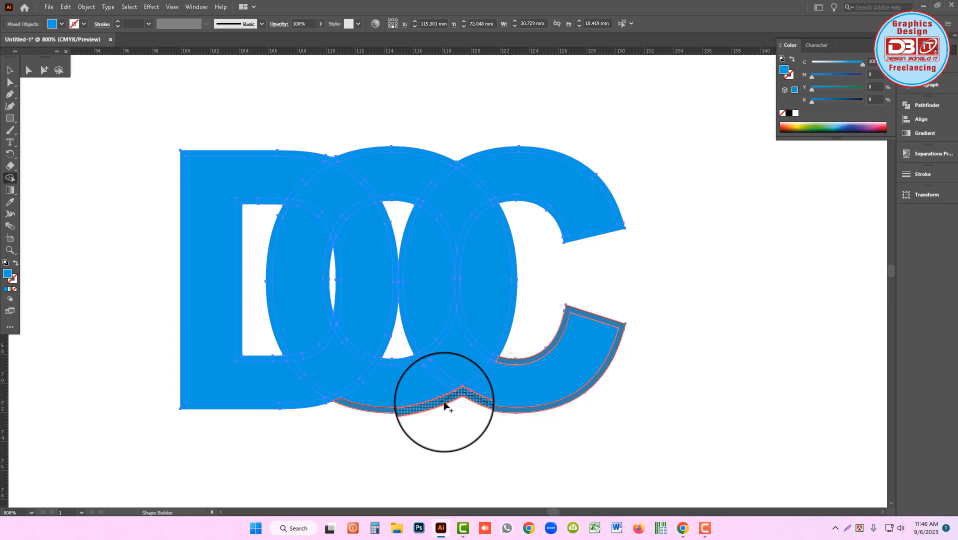
{"action": "mouse_move", "coordinate": [445, 405]}
{"action": "left_mouse_down"}
{"action": "mouse_move", "coordinate": [504, 341]}
{"action": "mouse_move", "coordinate": [519, 194]}
{"action": "left_mouse_up"}
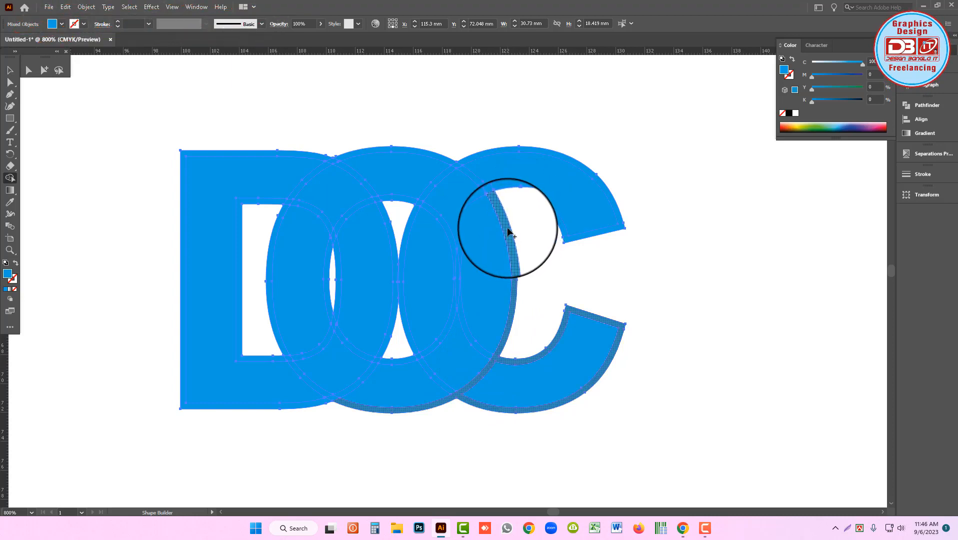
{"action": "left_click_drag", "start_coordinate": [508, 232], "coordinate": [503, 219]}
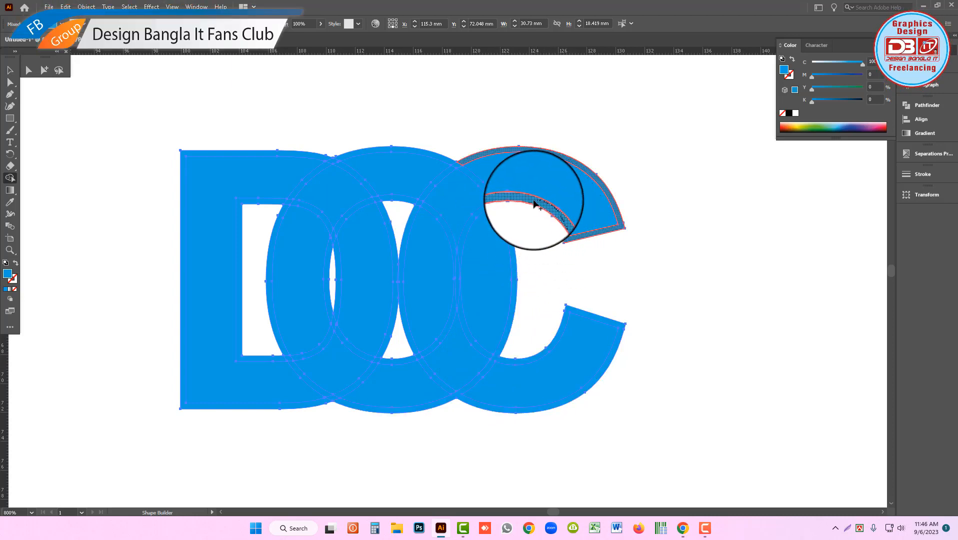
{"action": "left_click", "coordinate": [511, 202]}
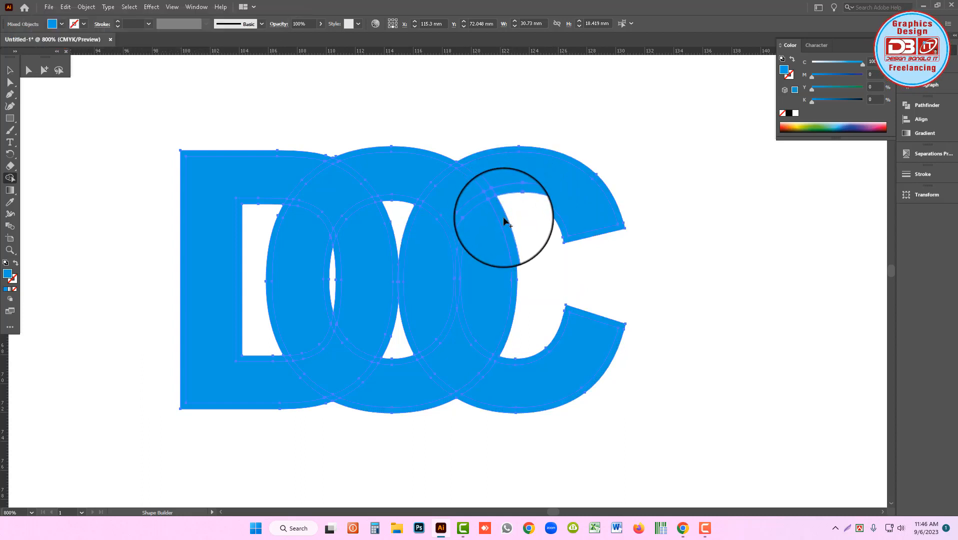
- Change the fill to magenta with C 0 and M 100, and recolor the C and O border pieces with the Shape Builder
{"action": "left_click_drag", "start_coordinate": [861, 65], "coordinate": [796, 68]}
{"action": "left_click", "coordinate": [862, 76]}
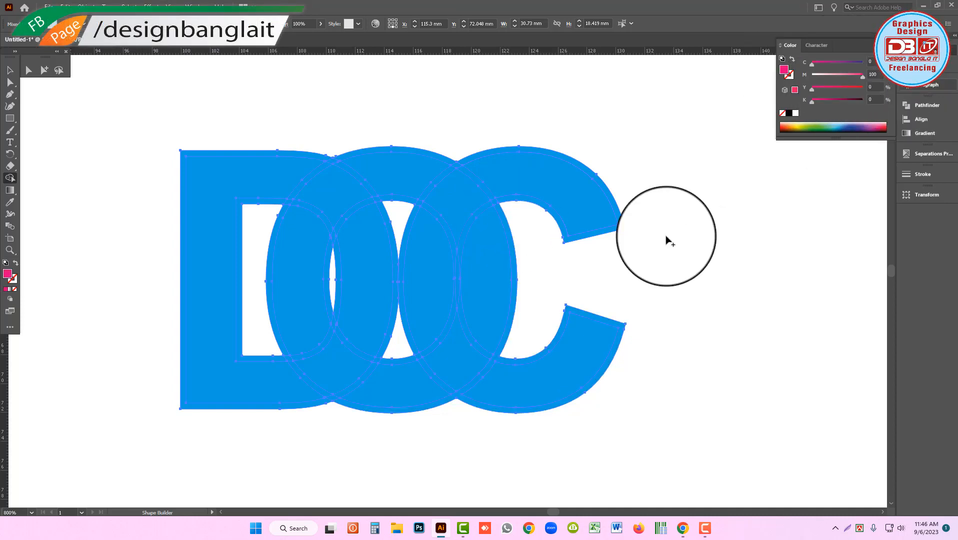
{"action": "left_click", "coordinate": [513, 295]}
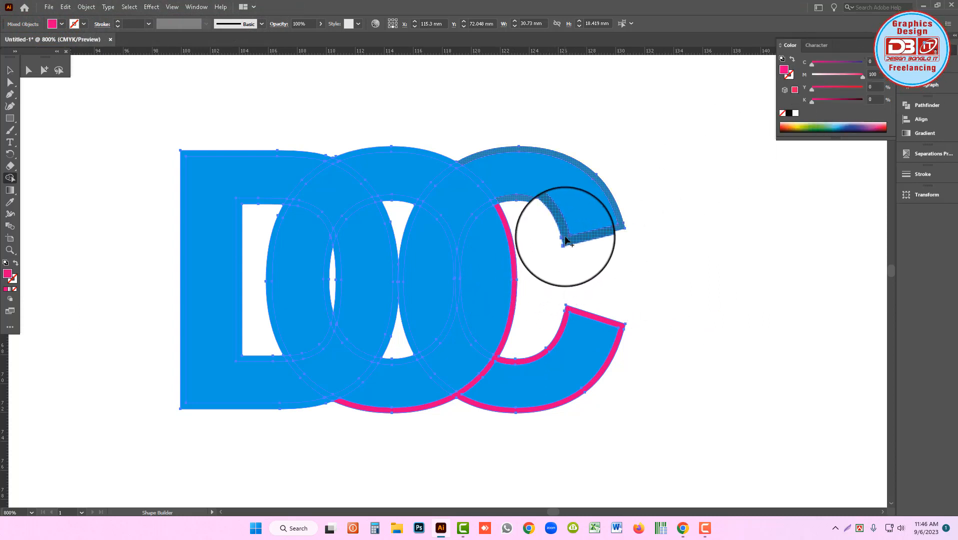
{"action": "left_click", "coordinate": [559, 220]}
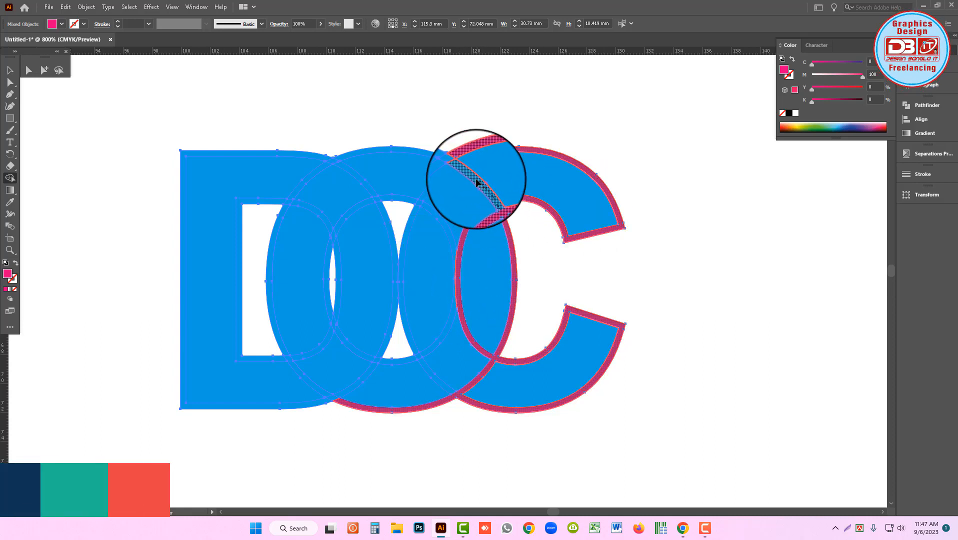
- Merge the border pieces across the O and C overlap and down the C's outer curve into the magenta outline
{"action": "left_click", "coordinate": [446, 161]}
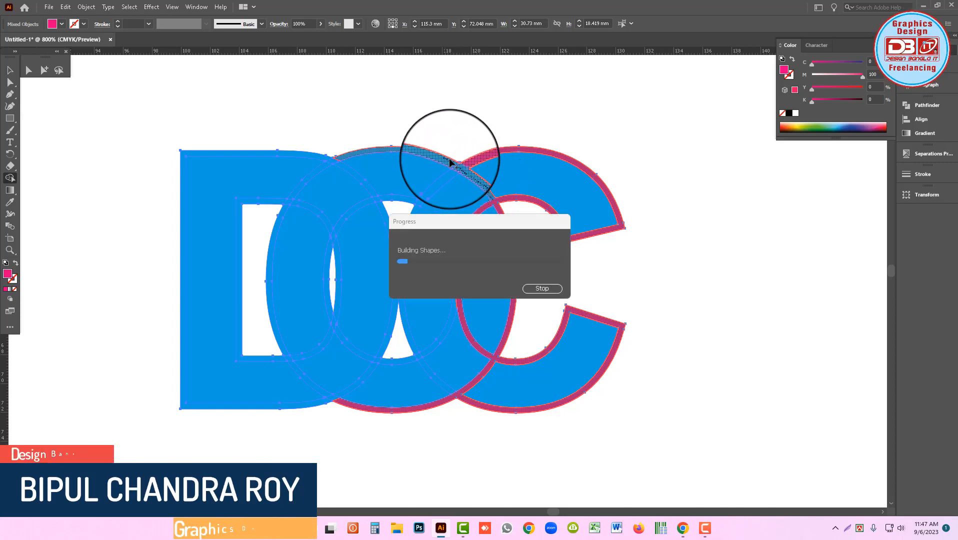
{"action": "key", "text": "Return"}
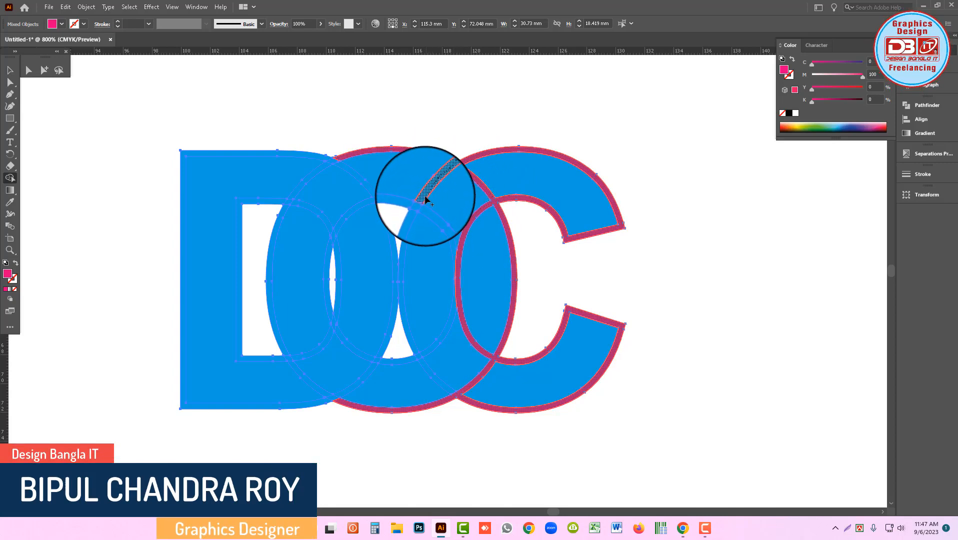
{"action": "left_click_drag", "start_coordinate": [409, 227], "coordinate": [439, 351]}
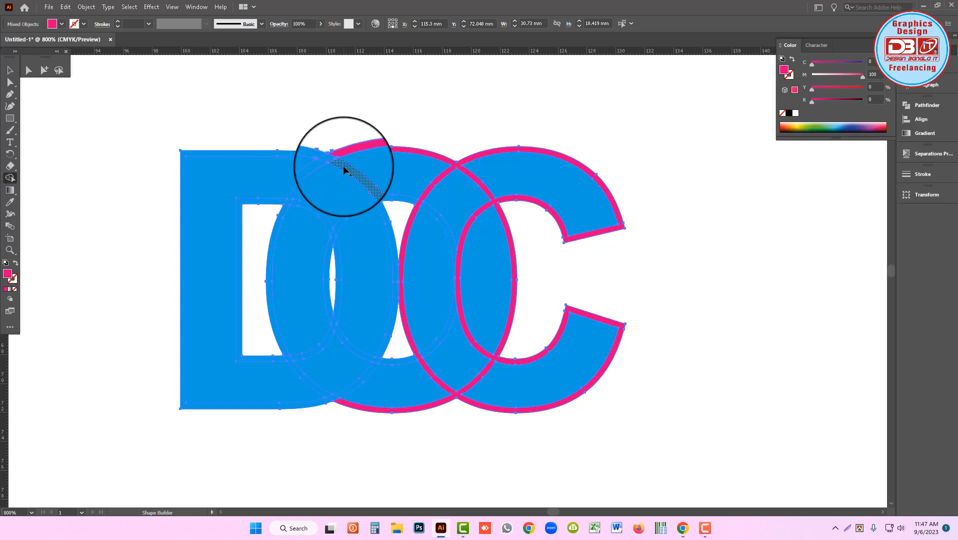
- Merge the D's outer and inner borders and the O's remaining outer border into the magenta outline, undoing any wrong merges
{"action": "mouse_move", "coordinate": [333, 163]}
{"action": "left_mouse_down"}
{"action": "mouse_move", "coordinate": [321, 156]}
{"action": "mouse_move", "coordinate": [311, 179]}
{"action": "left_mouse_up"}
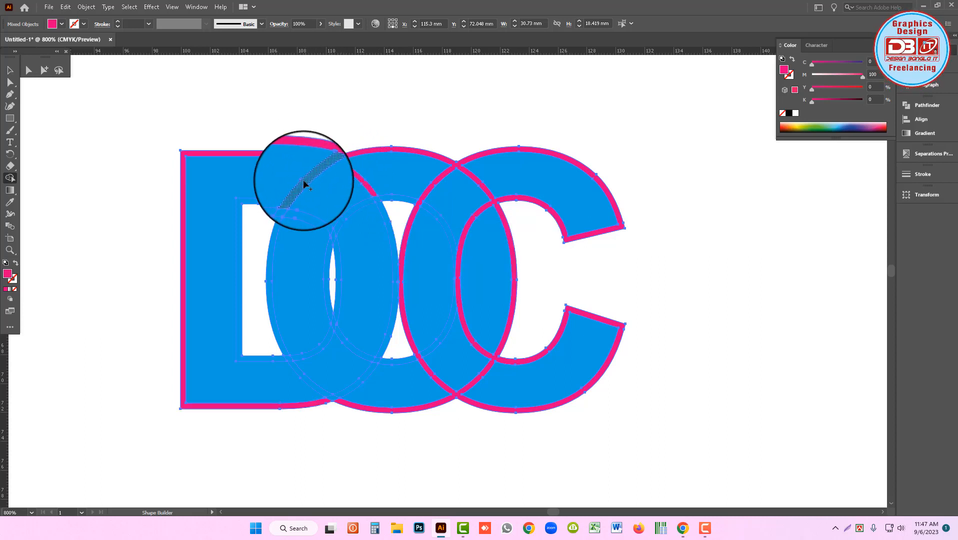
{"action": "left_click", "coordinate": [281, 219]}
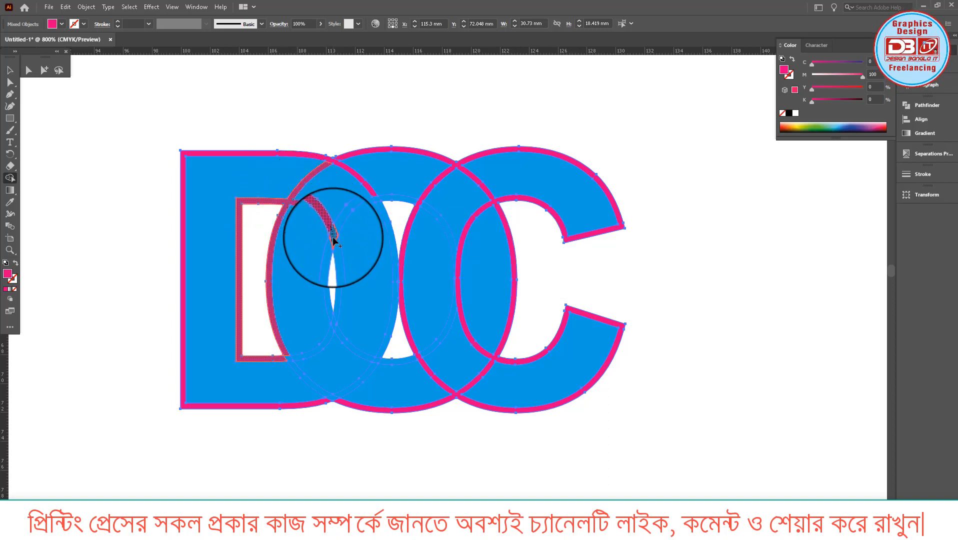
{"action": "left_click", "coordinate": [339, 291]}
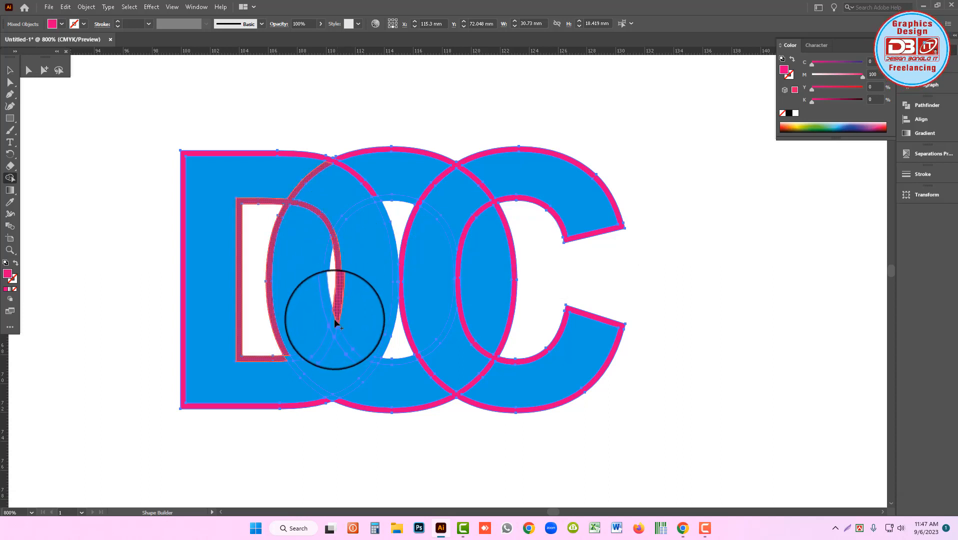
{"action": "left_click", "coordinate": [304, 368]}
{"action": "key", "text": "ctrl+z"}
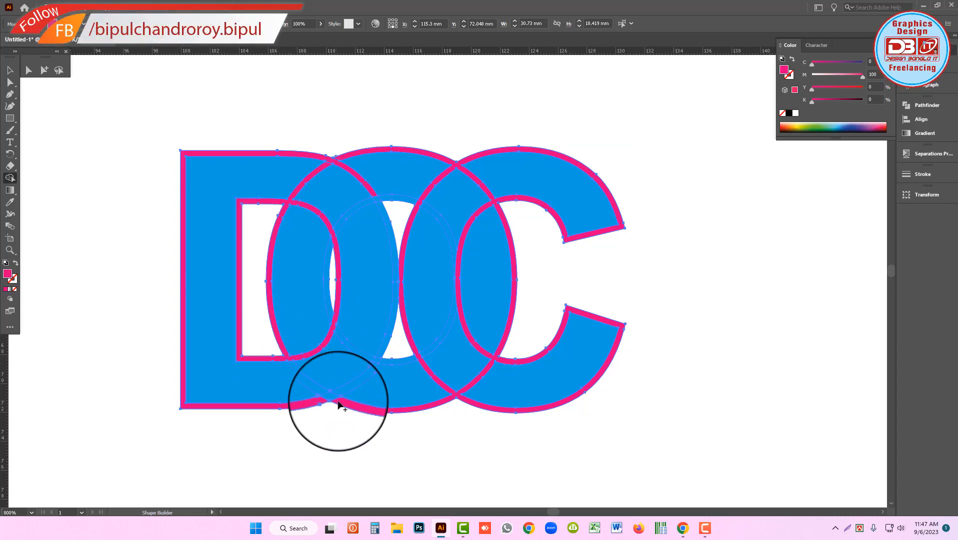
{"action": "left_click", "coordinate": [295, 370]}
{"action": "key", "text": "ctrl+z"}
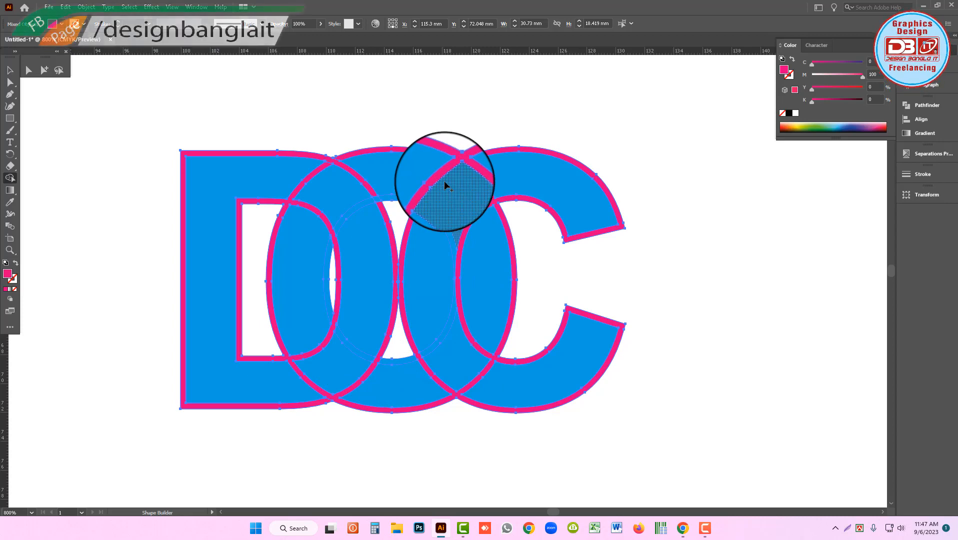
- Delete the magenta outline pieces and the leftover blue sliver inside the O's opening using Group Selection
{"action": "left_click", "coordinate": [44, 70]}
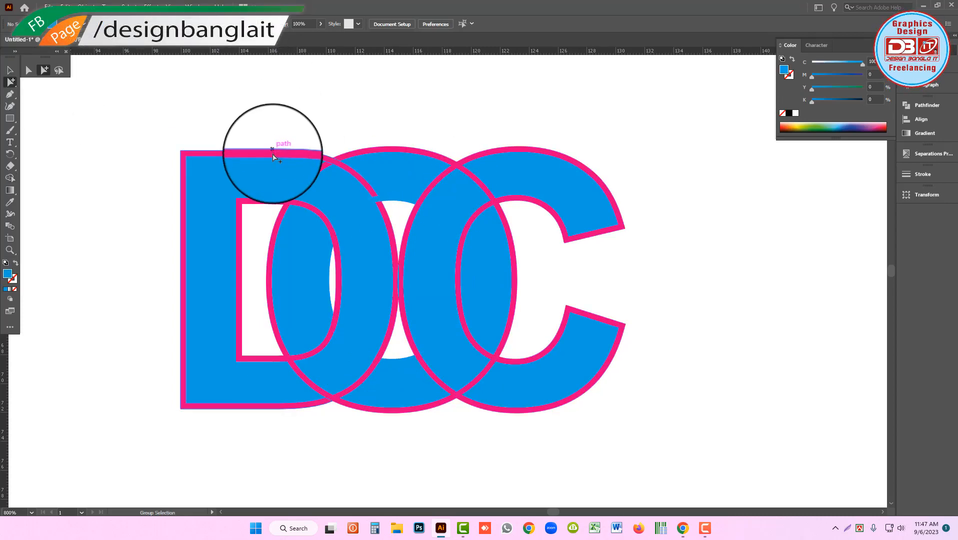
{"action": "key", "text": "Delete"}
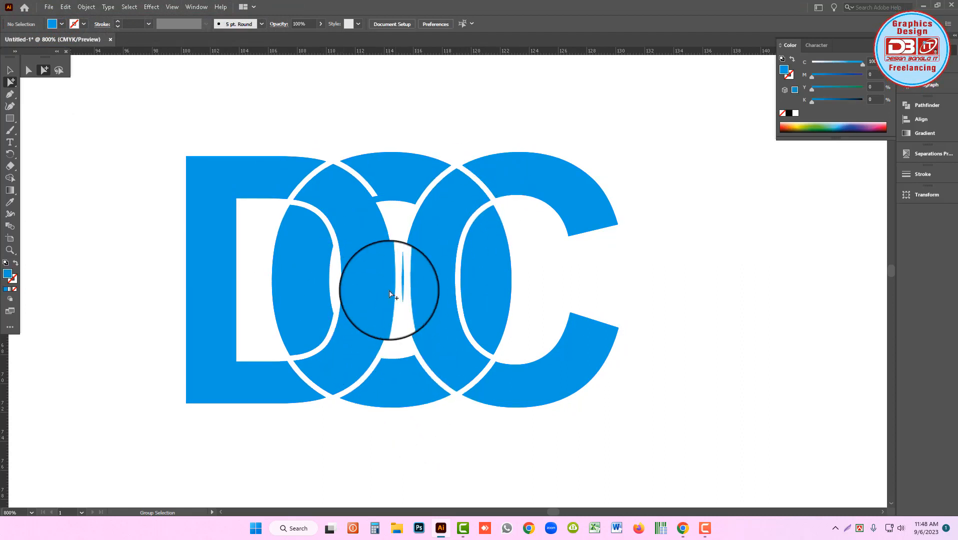
{"action": "key", "text": "Delete"}
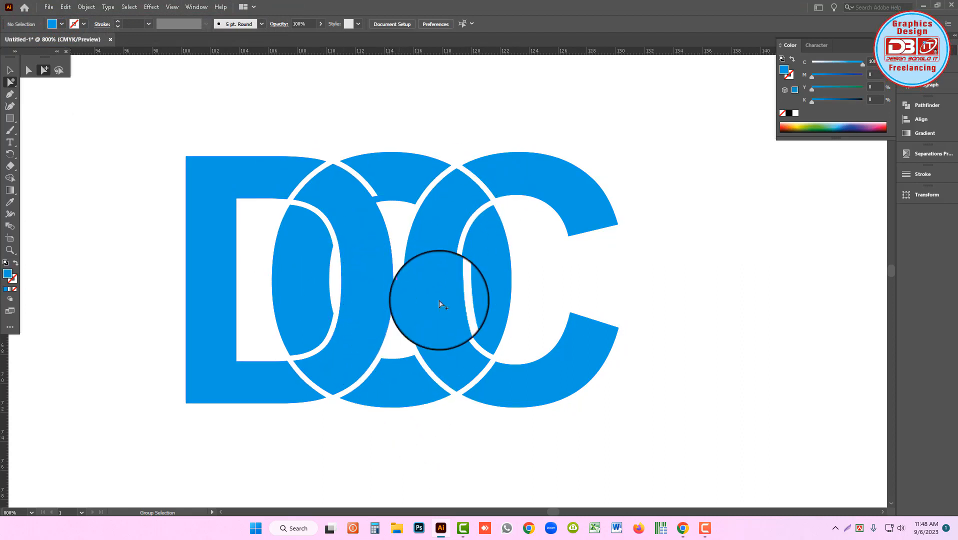
{"action": "left_click", "coordinate": [478, 308], "text": "ctrl+alt"}
- Separate the small leftover notch at the O's upper inner edge with the Shape Builder and delete it using Group Selection
{"action": "left_click_drag", "start_coordinate": [346, 166], "coordinate": [441, 267]}
{"action": "left_click", "coordinate": [391, 225]}
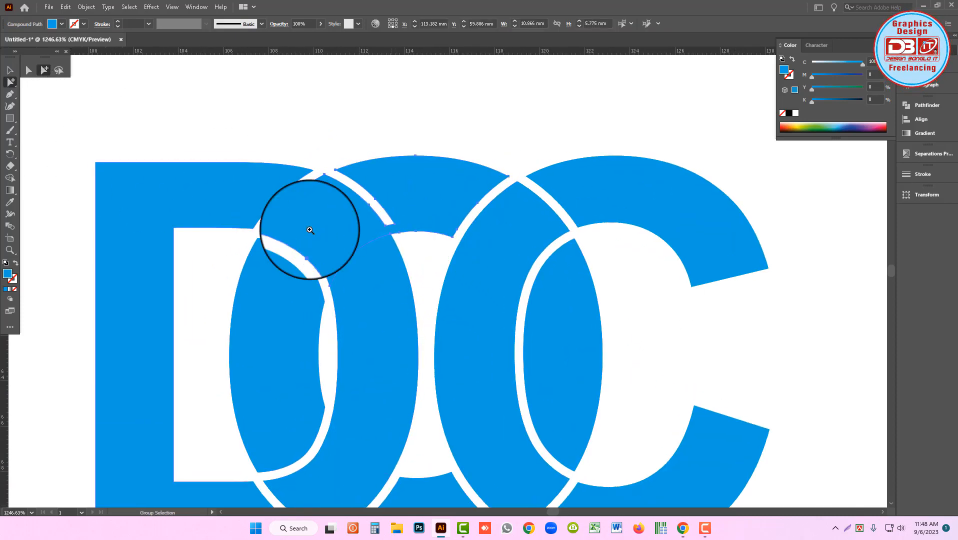
{"action": "key", "text": "ctrl+minus"}
{"action": "mouse_move", "coordinate": [77, 93]}
{"action": "left_mouse_down"}
{"action": "mouse_move", "coordinate": [742, 526]}
{"action": "mouse_move", "coordinate": [849, 539]}
{"action": "left_mouse_up"}
{"action": "left_click_drag", "start_coordinate": [479, 177], "coordinate": [478, 324]}
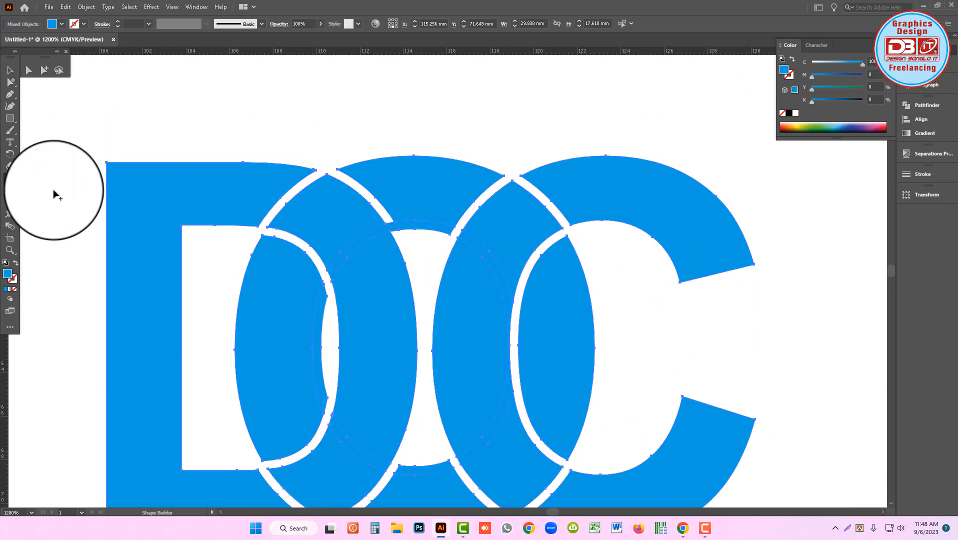
{"action": "left_click", "coordinate": [391, 226]}
{"action": "key", "text": "ctrl+minus"}
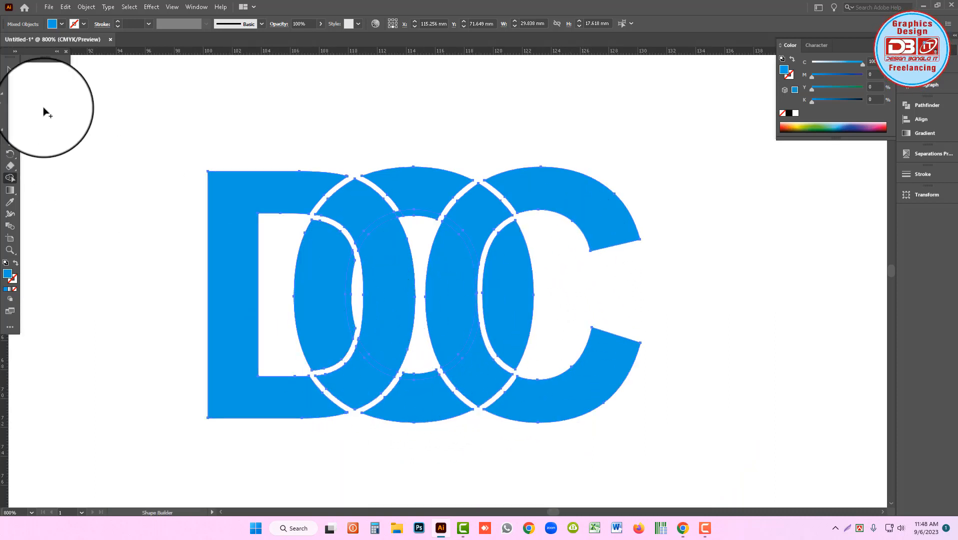
{"action": "left_click", "coordinate": [44, 70]}
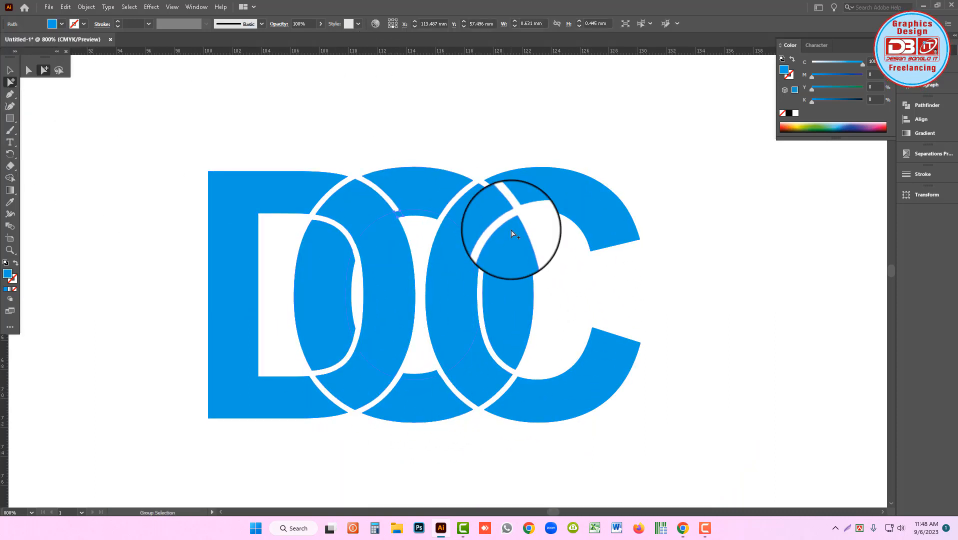
{"action": "left_click", "coordinate": [432, 315], "text": "ctrl+alt"}
{"action": "left_click", "coordinate": [432, 315], "text": "ctrl+alt"}
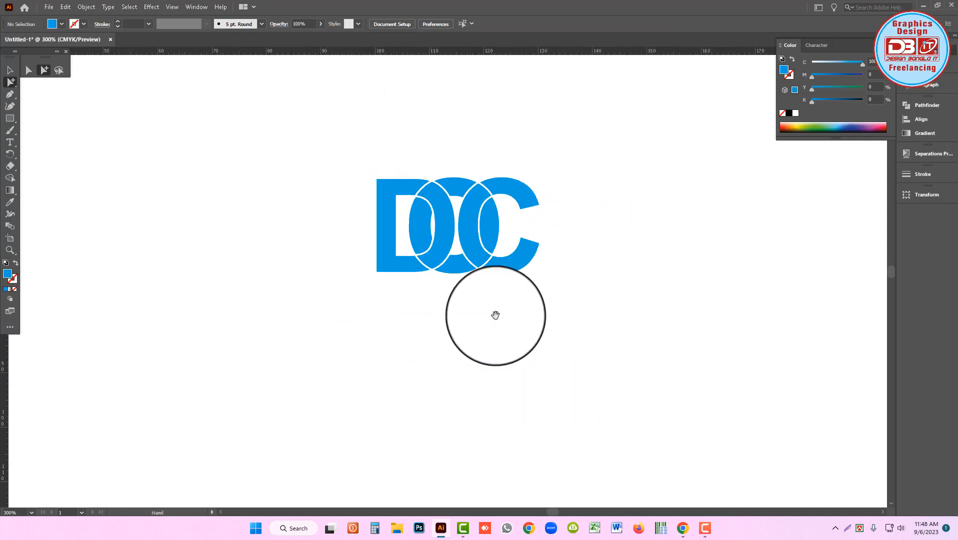
- Select the whole DOC lettering and combine its overlapping pieces with the Pathfinder's Unite operation
{"action": "left_click", "coordinate": [12, 72]}
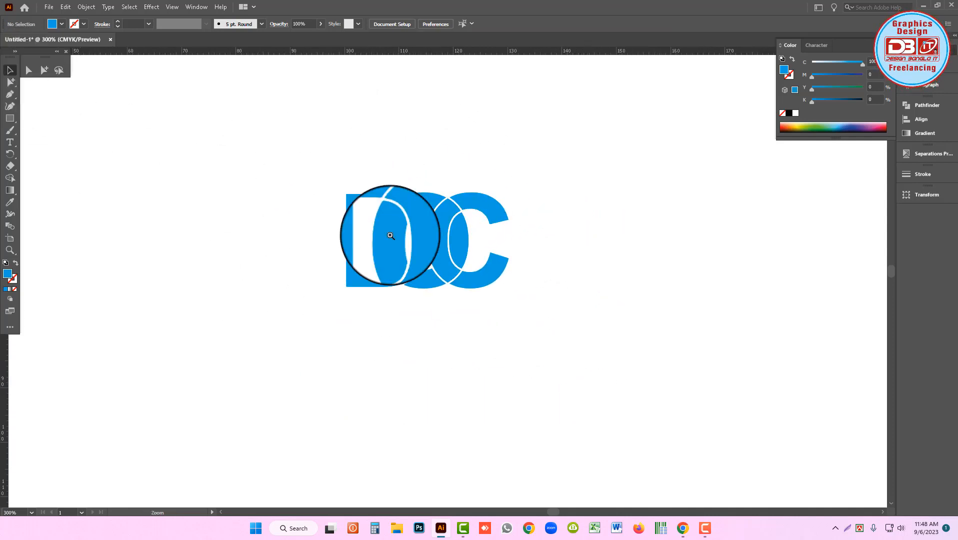
{"action": "left_click_drag", "start_coordinate": [369, 220], "coordinate": [393, 220]}
{"action": "left_click_drag", "start_coordinate": [265, 133], "coordinate": [586, 380]}
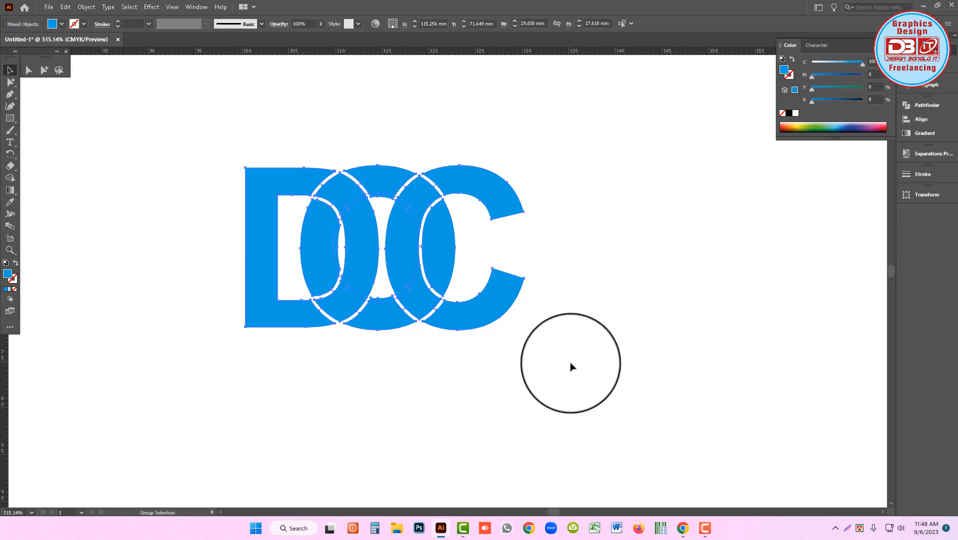
{"action": "left_click", "coordinate": [573, 367]}
{"action": "left_click_drag", "start_coordinate": [596, 364], "coordinate": [205, 159]}
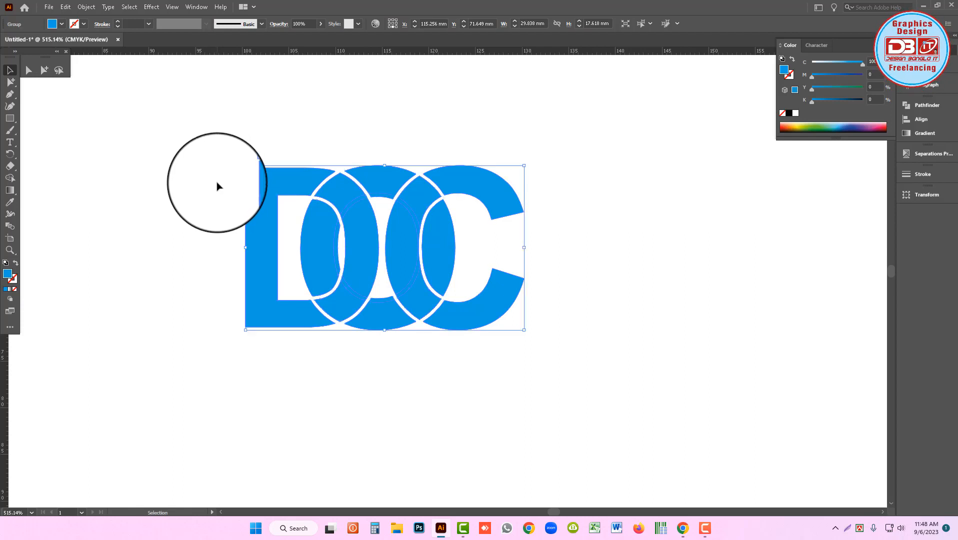
{"action": "scroll", "coordinate": [402, 229], "scroll_direction": "up", "scroll_amount": 4}
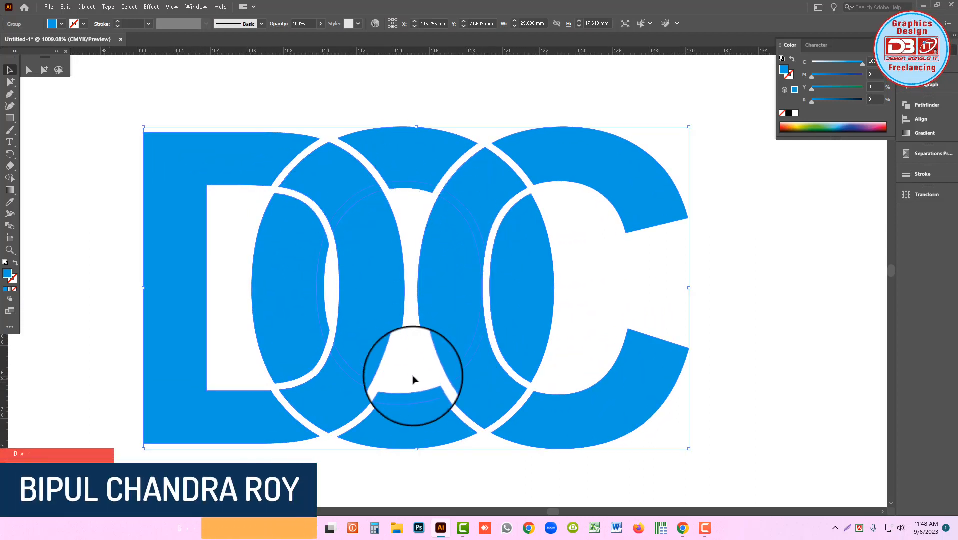
{"action": "left_click", "coordinate": [411, 224]}
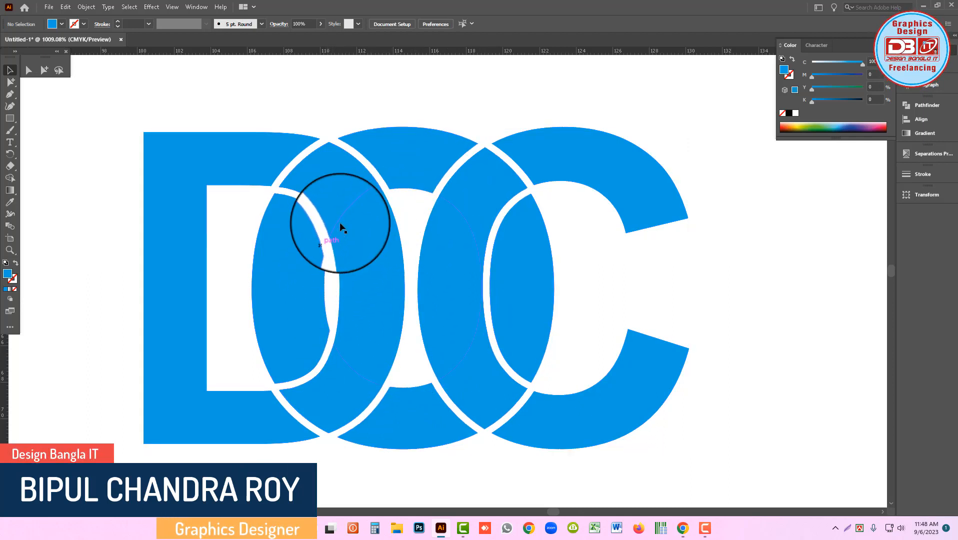
{"action": "left_click", "coordinate": [403, 325]}
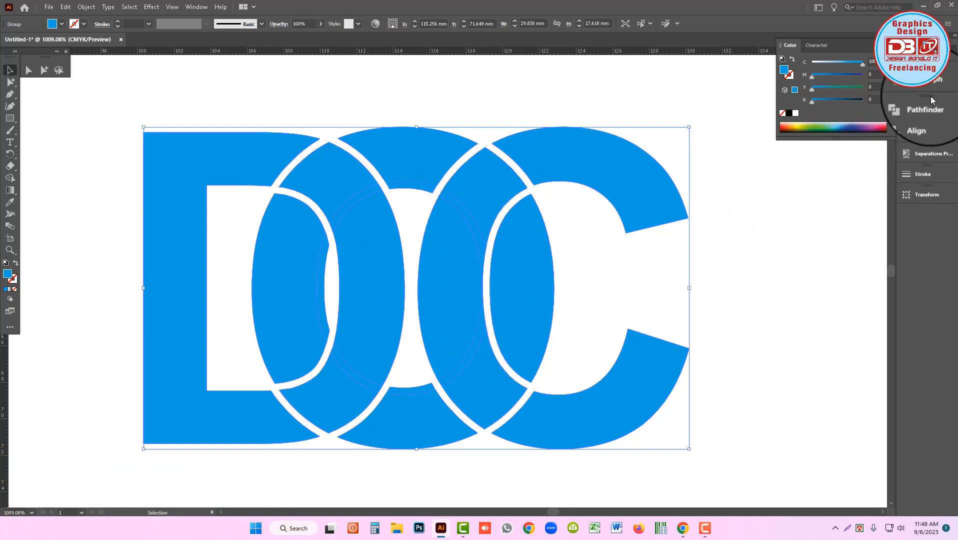
{"action": "left_click", "coordinate": [917, 106]}
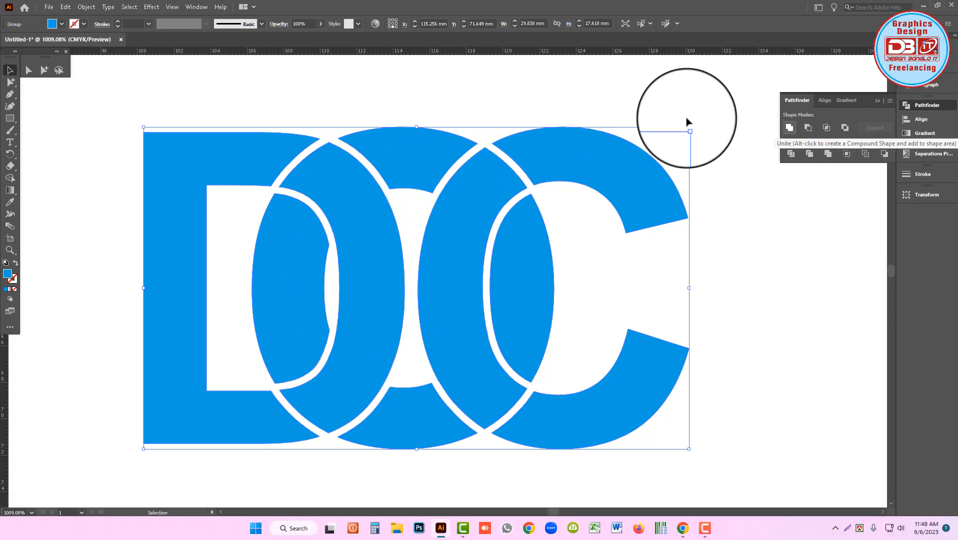
- Reposition the united DOC lettering slightly on the artboard
{"action": "left_click_drag", "start_coordinate": [475, 229], "coordinate": [407, 234]}
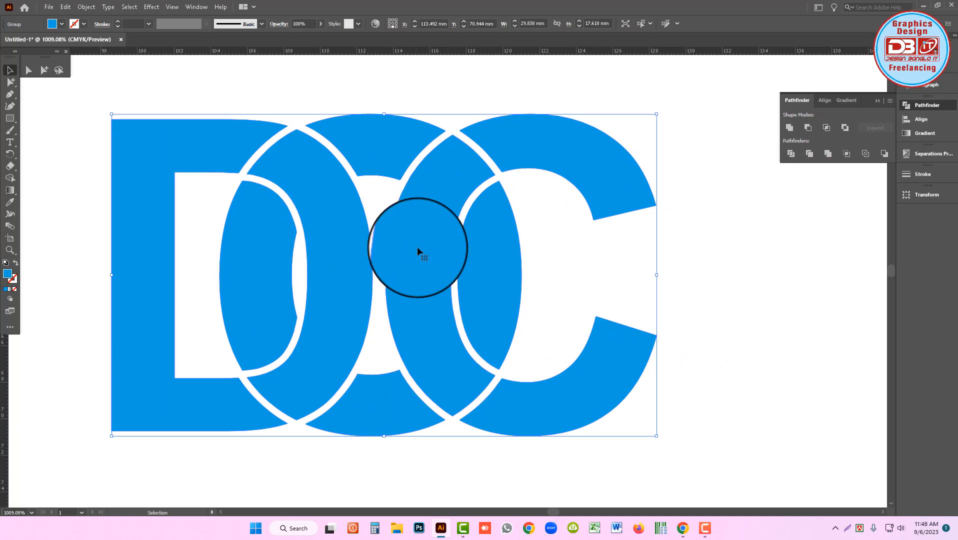
{"action": "left_click_drag", "start_coordinate": [420, 268], "coordinate": [490, 263]}
{"action": "left_click", "coordinate": [481, 280], "text": "ctrl+alt"}
{"action": "left_click", "coordinate": [479, 280], "text": "ctrl+alt"}
{"action": "left_click_drag", "start_coordinate": [552, 281], "coordinate": [517, 283]}
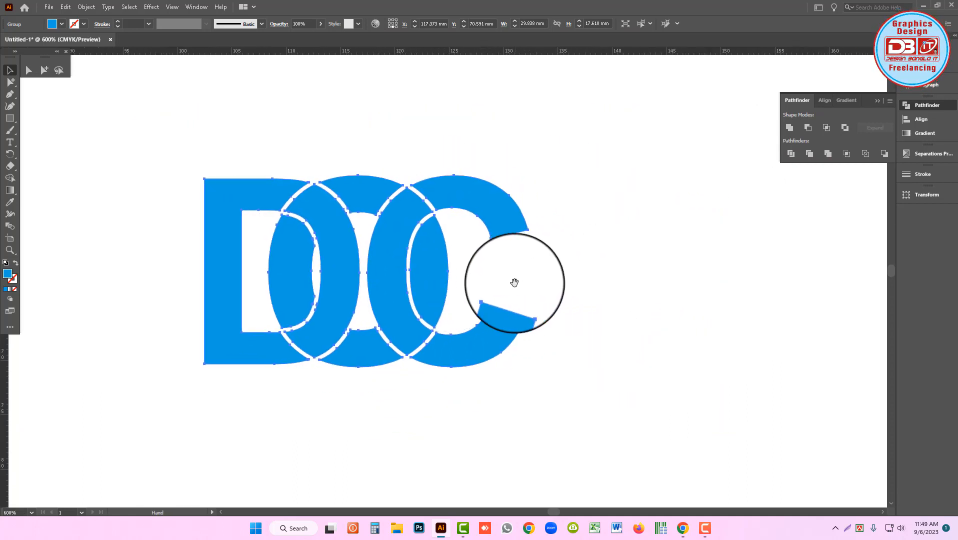
- Draw a rectangle about 47 by 29 mm over the lettering, send it behind the letters and fill it magenta with M 100
{"action": "left_click", "coordinate": [100, 168]}
{"action": "left_click", "coordinate": [10, 119]}
{"action": "left_click_drag", "start_coordinate": [153, 118], "coordinate": [663, 432]}
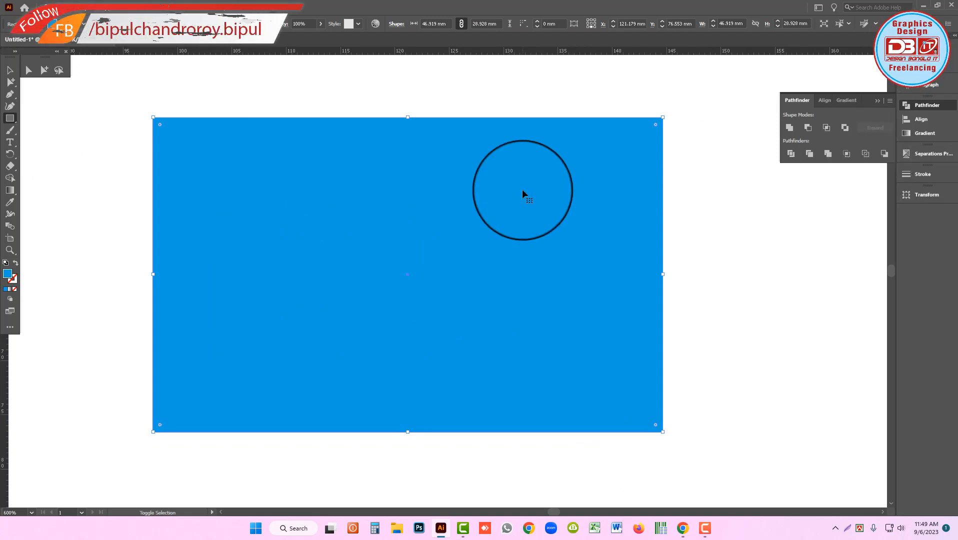
{"action": "left_click", "coordinate": [919, 52]}
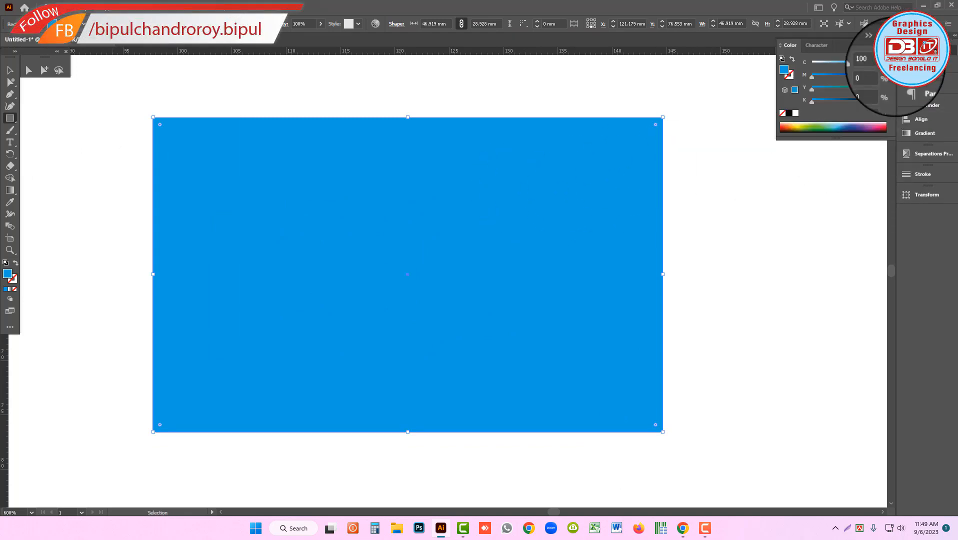
{"action": "left_click", "coordinate": [851, 75]}
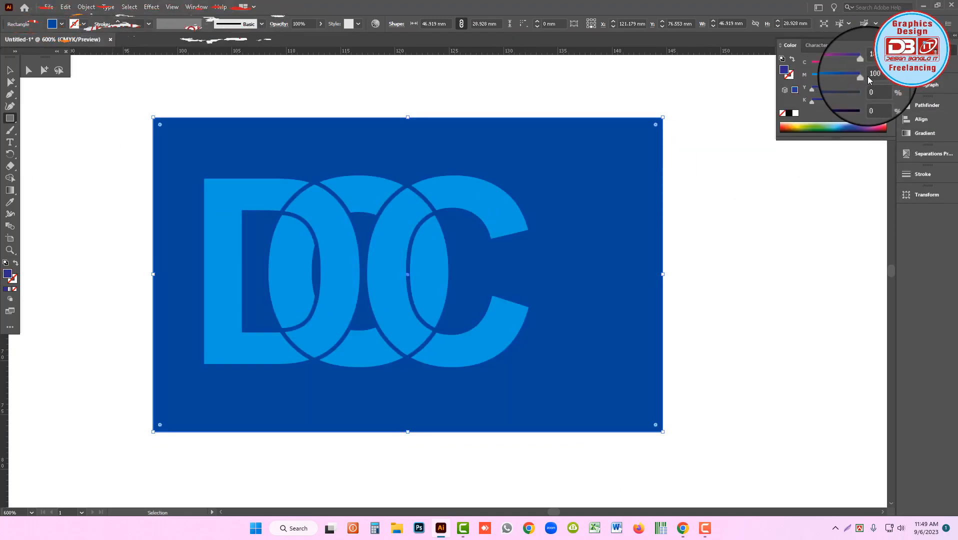
{"action": "left_click", "coordinate": [868, 76]}
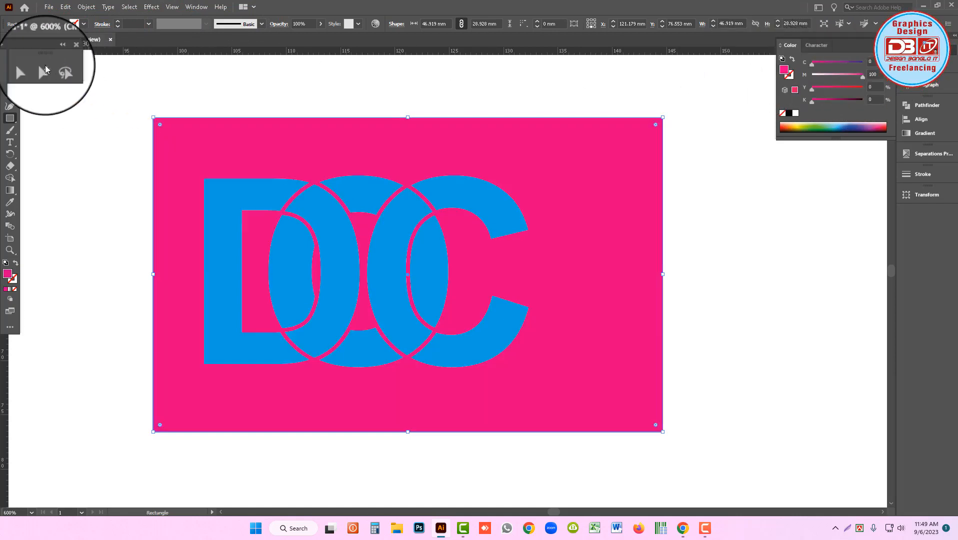
- Fill the DOC lettering white and shift the background rectangle so the letters sit near its center
{"action": "left_click", "coordinate": [9, 70]}
{"action": "left_click", "coordinate": [233, 202]}
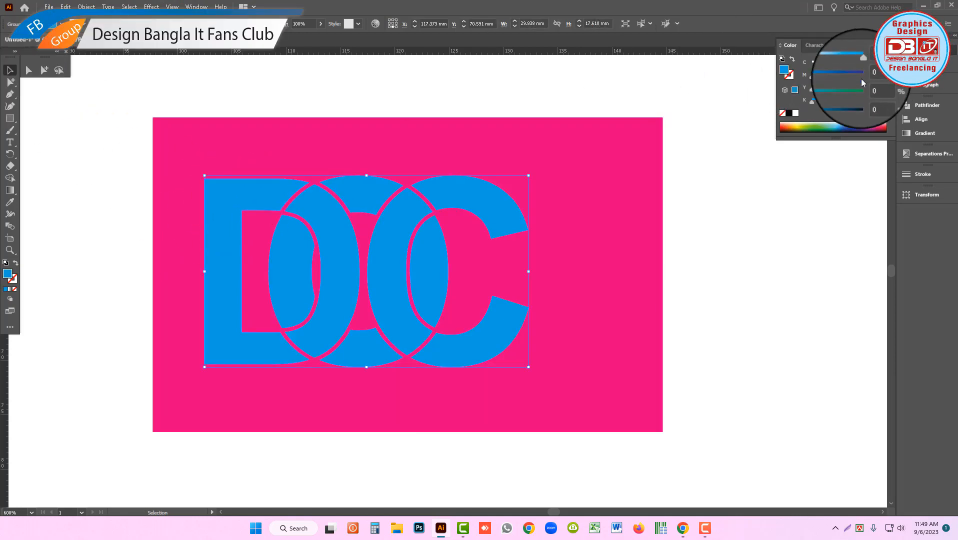
{"action": "left_click", "coordinate": [796, 114]}
{"action": "left_click_drag", "start_coordinate": [595, 210], "coordinate": [560, 210]}
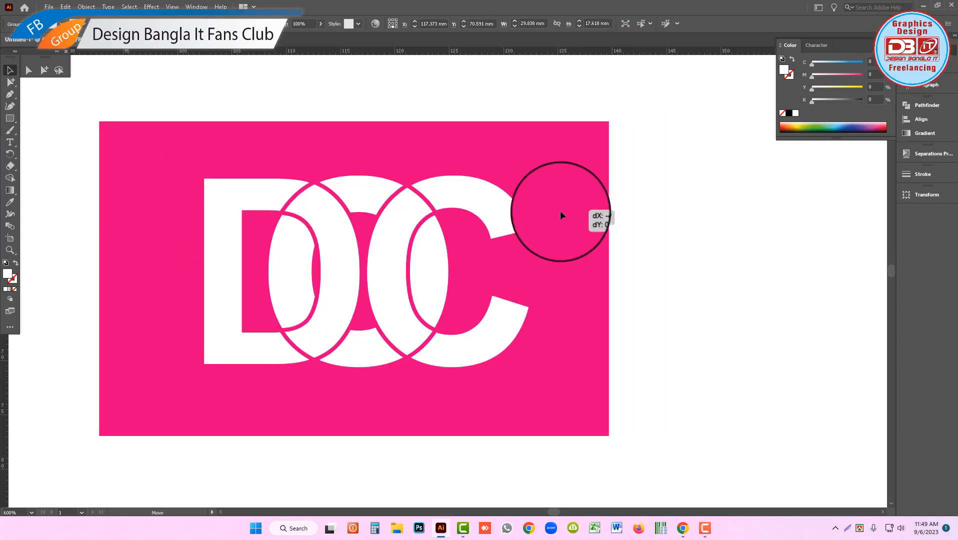
{"action": "key", "text": "ctrl+="}
{"action": "left_click_drag", "start_coordinate": [522, 279], "coordinate": [561, 280]}
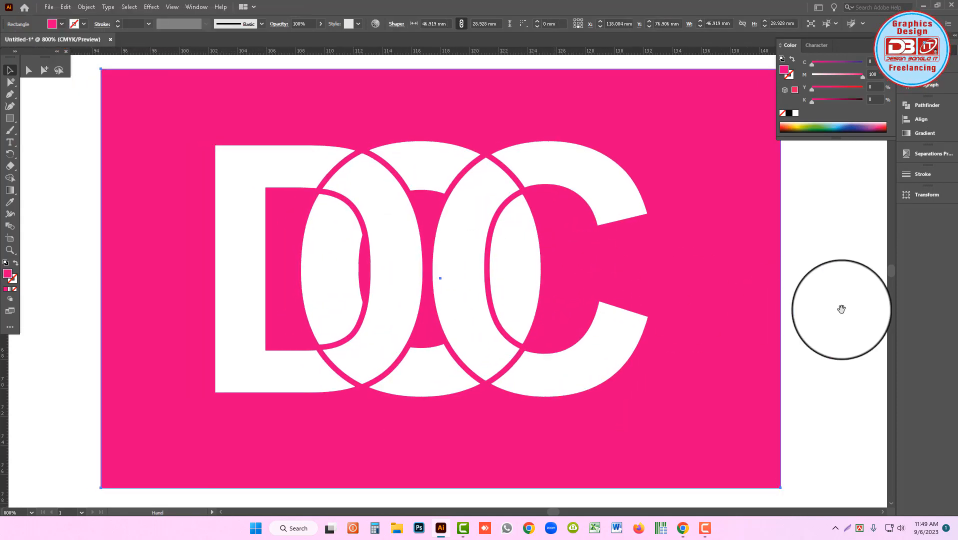
- Try cyan and dark navy fills on the background rectangle, using C 100 and K 92
{"action": "left_click", "coordinate": [843, 63]}
{"action": "left_click_drag", "start_coordinate": [862, 77], "coordinate": [776, 84]}
{"action": "left_click_drag", "start_coordinate": [844, 63], "coordinate": [879, 70]}
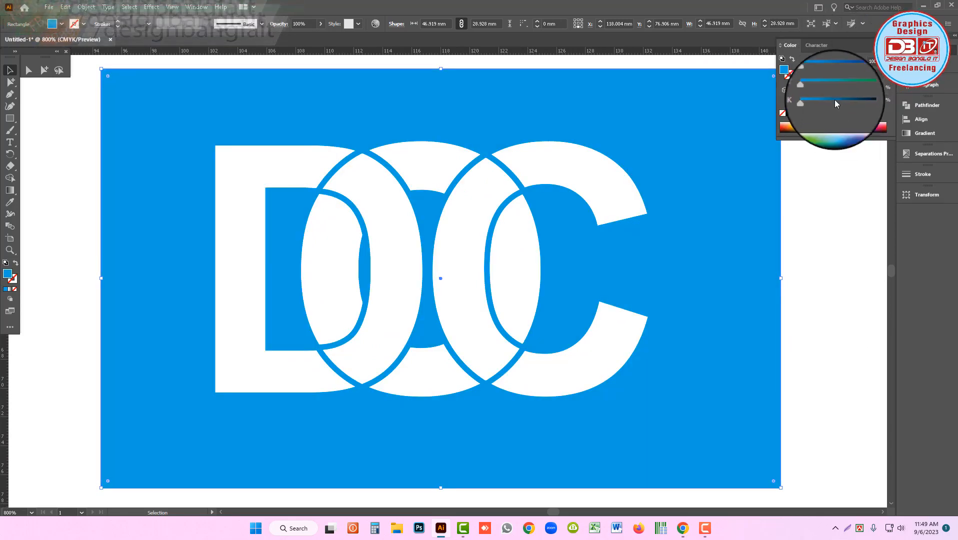
{"action": "left_click_drag", "start_coordinate": [829, 100], "coordinate": [859, 101]}
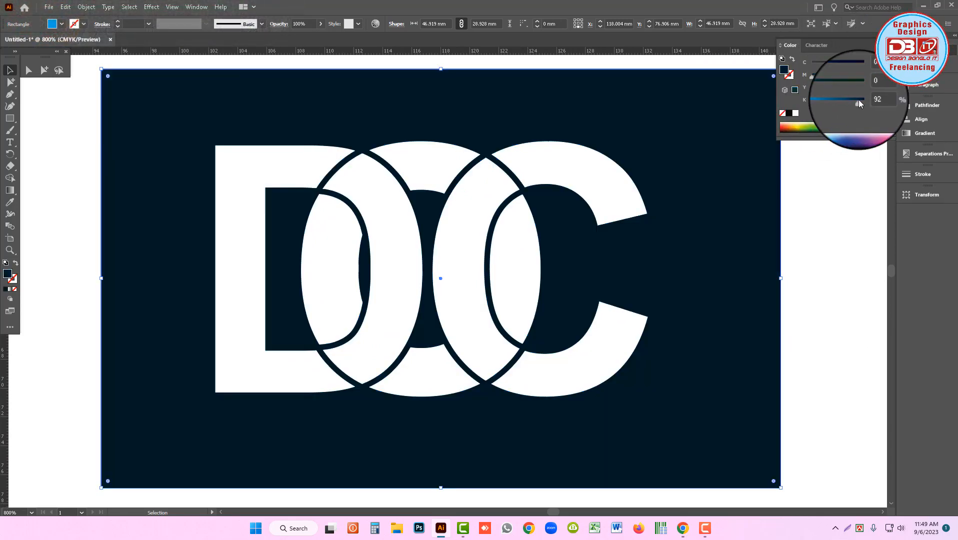
{"action": "left_click", "coordinate": [839, 78]}
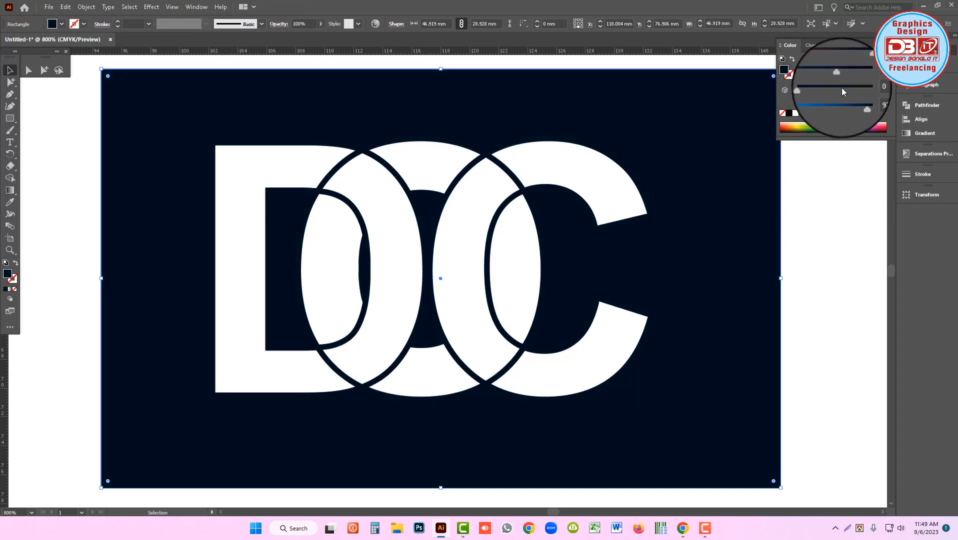
{"action": "left_click", "coordinate": [842, 89]}
- Fill the background rectangle red with M 100 and Y 100, clearing the cyan and black values
{"action": "left_click_drag", "start_coordinate": [855, 102], "coordinate": [812, 100]}
{"action": "left_click_drag", "start_coordinate": [875, 90], "coordinate": [773, 66]}
{"action": "left_click", "coordinate": [838, 76]}
{"action": "left_click_drag", "start_coordinate": [843, 76], "coordinate": [852, 78]}
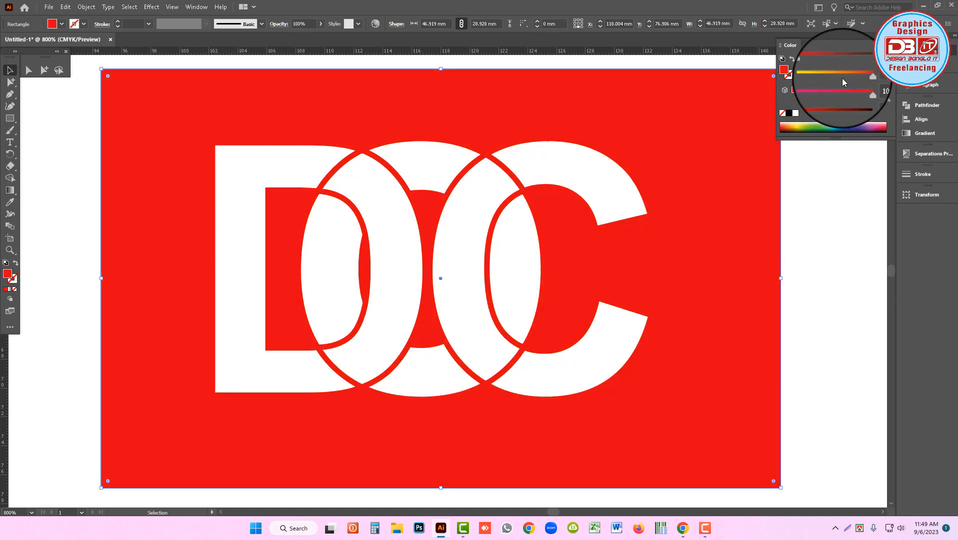
- Try the lettering in black with K 100, restore its white fill and deselect it
{"action": "left_click", "coordinate": [474, 215]}
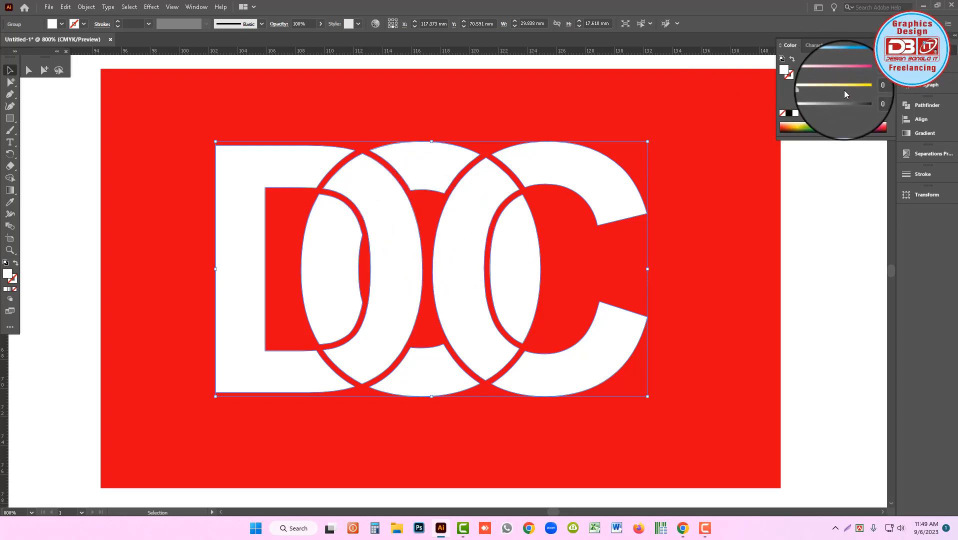
{"action": "left_click_drag", "start_coordinate": [844, 90], "coordinate": [895, 102]}
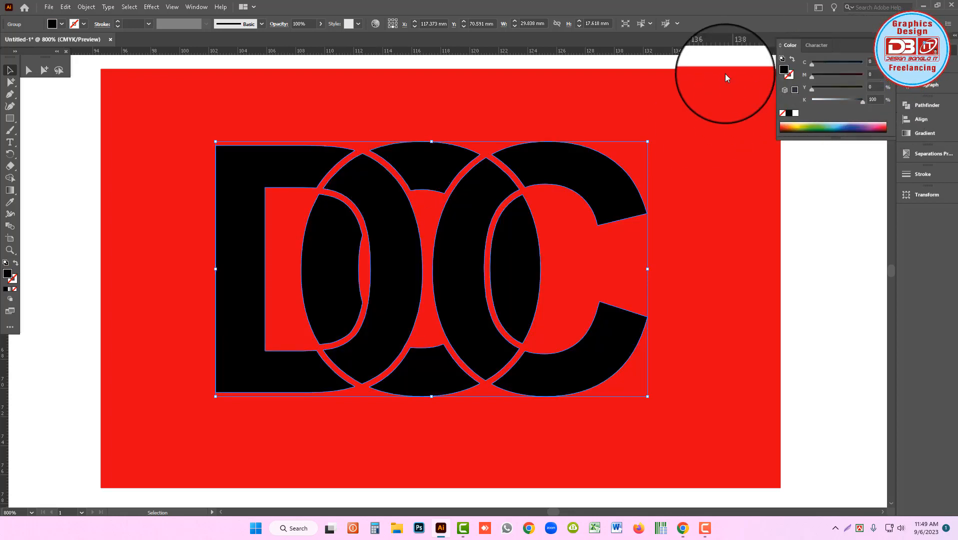
{"action": "left_click", "coordinate": [796, 113]}
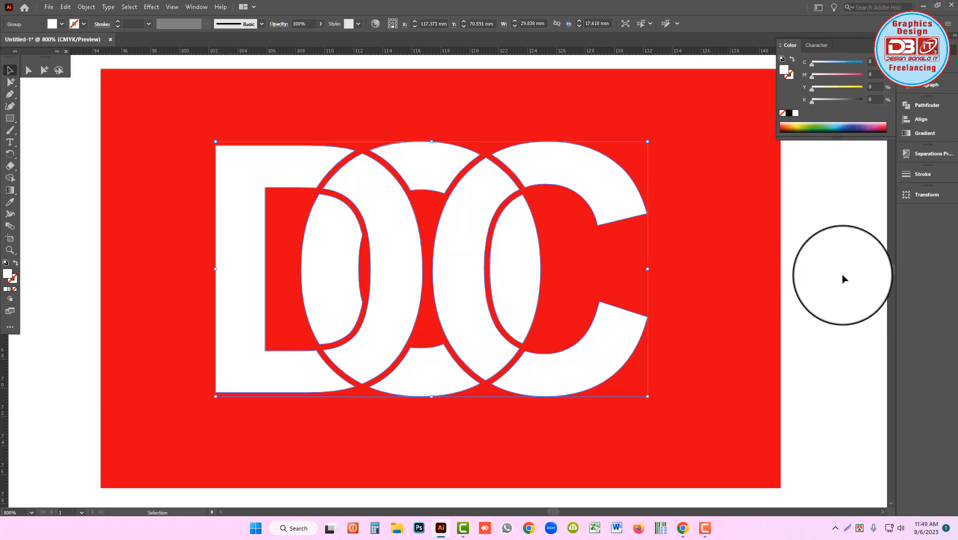
{"action": "left_click", "coordinate": [842, 276]}
- Select only the D's stem piece with Group Selection and fill it cyan with C 100
{"action": "left_click", "coordinate": [44, 71]}
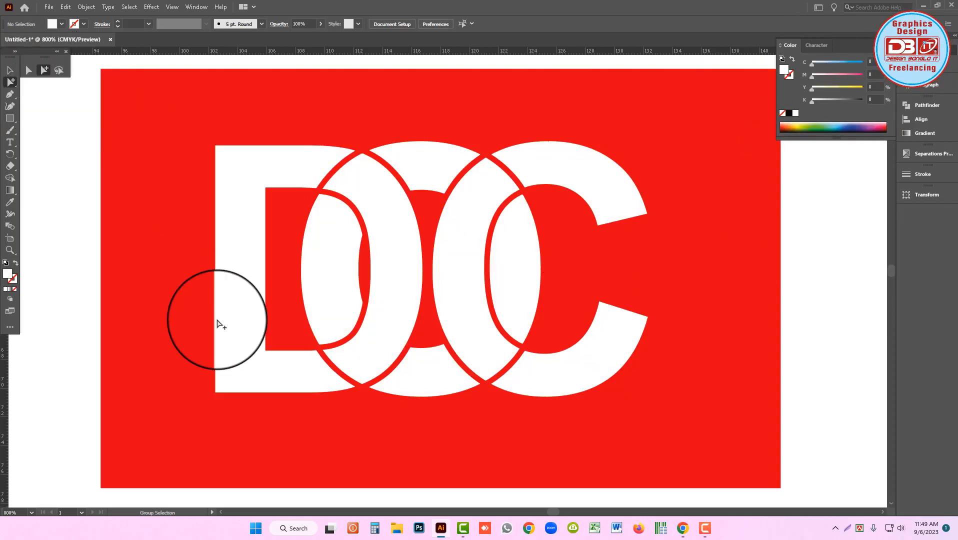
{"action": "left_click", "coordinate": [231, 278]}
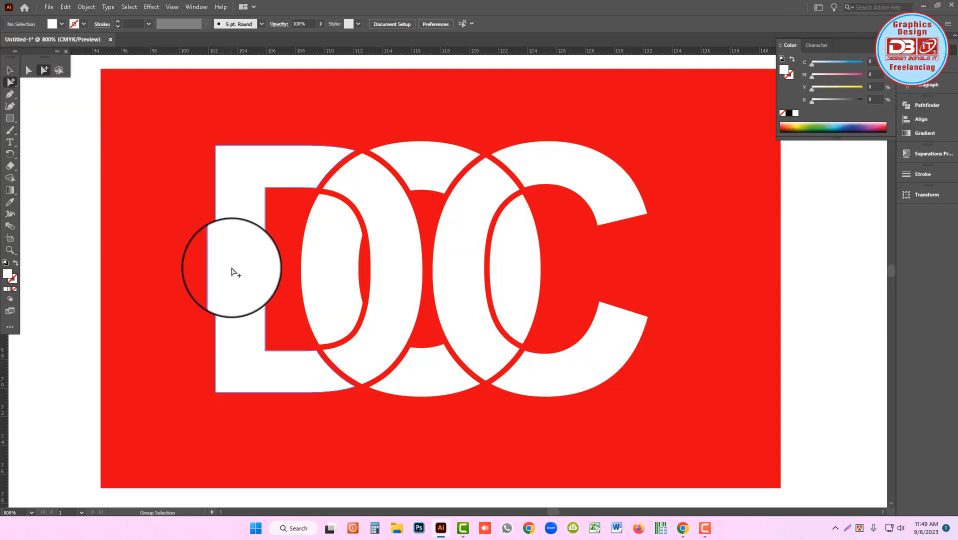
{"action": "left_click", "coordinate": [835, 77]}
{"action": "left_click_drag", "start_coordinate": [842, 64], "coordinate": [885, 70]}
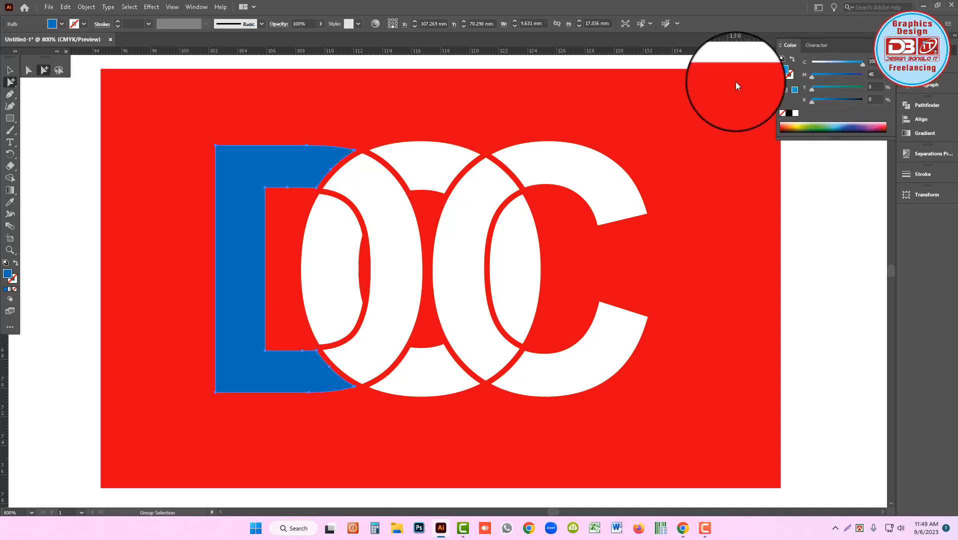
- Fill the D's curved bowl piece orange with M 63 and Y 100
{"action": "left_click", "coordinate": [393, 248]}
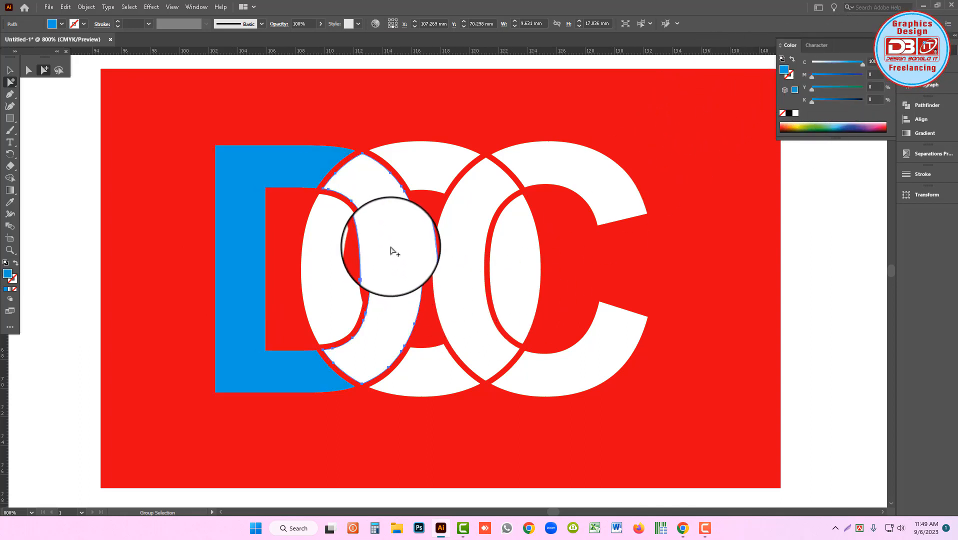
{"action": "left_click_drag", "start_coordinate": [850, 89], "coordinate": [866, 90]}
{"action": "left_click", "coordinate": [844, 77]}
- Fill the C's curved spine piece cyan with C 100 and both of its arms teal
{"action": "left_click", "coordinate": [500, 215]}
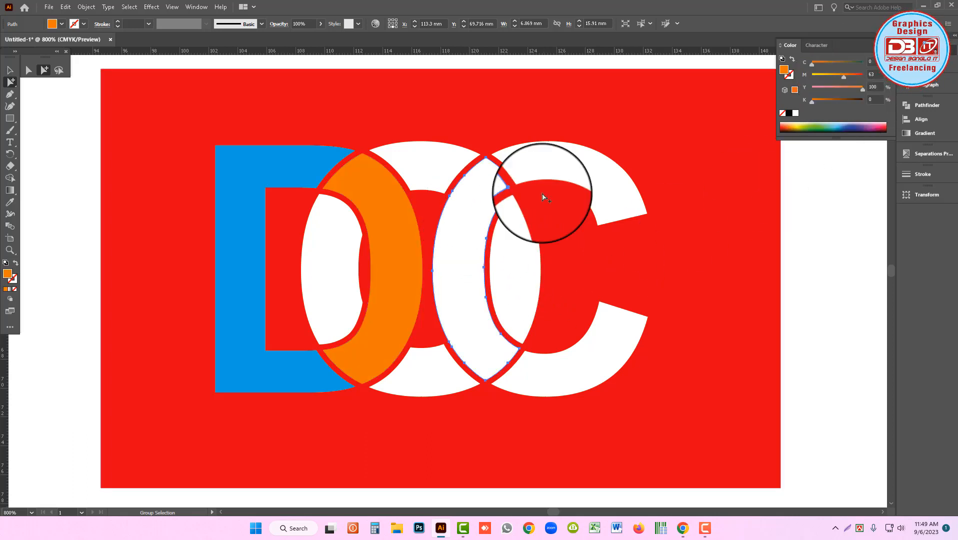
{"action": "left_click", "coordinate": [862, 64]}
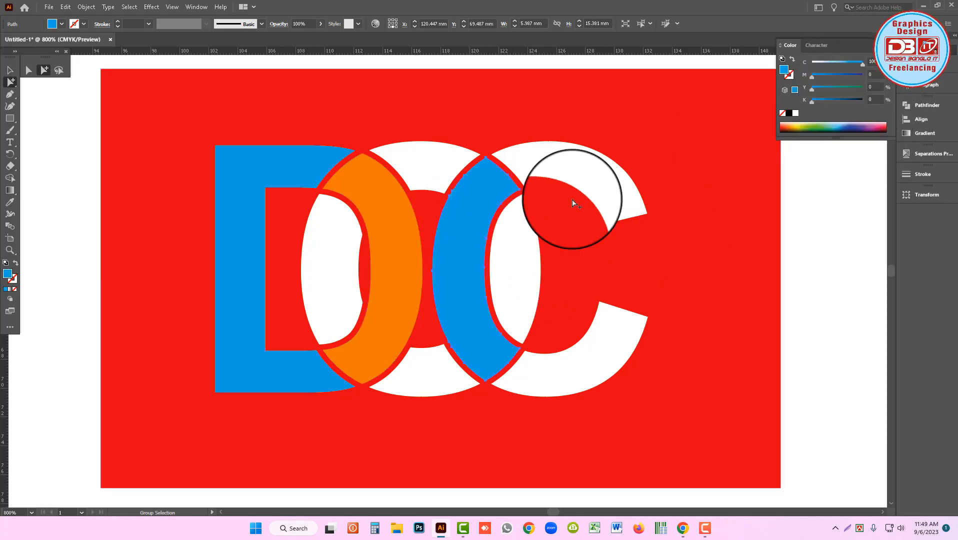
{"action": "left_click", "coordinate": [560, 176]}
{"action": "left_click", "coordinate": [605, 336], "text": "shift"}
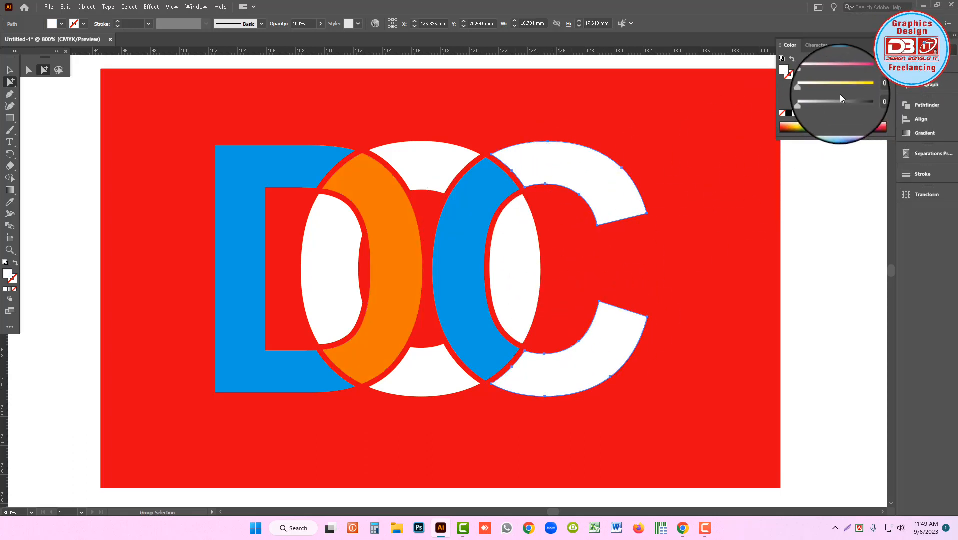
{"action": "left_click_drag", "start_coordinate": [851, 63], "coordinate": [838, 102]}
- Fill the O's upper and lower arc pieces dark magenta with M 100 and K 51
{"action": "left_click", "coordinate": [438, 175]}
{"action": "left_click", "coordinate": [451, 387], "text": "shift"}
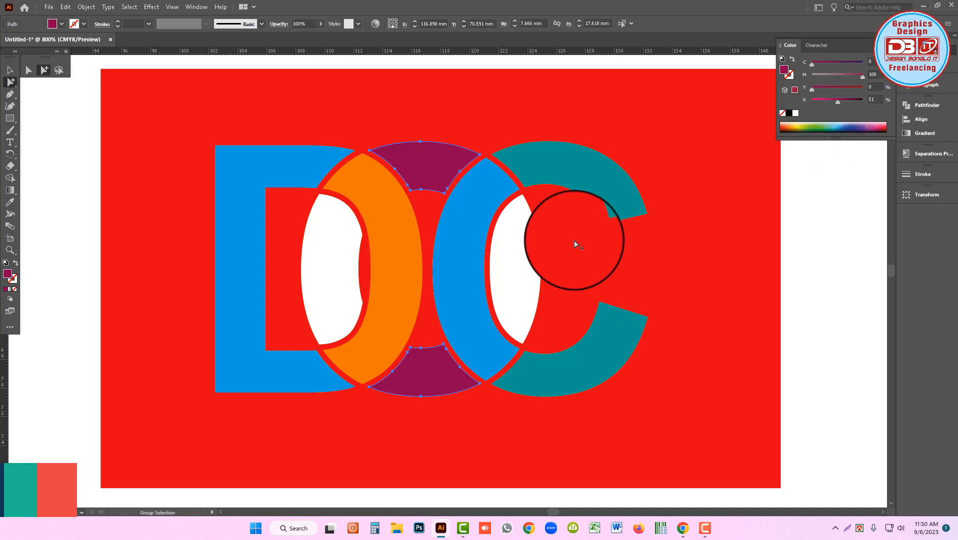
- Try pink on the O's two side pieces, then fill them blue with C 100 and M 52
{"action": "left_click", "coordinate": [524, 250]}
{"action": "left_click", "coordinate": [355, 250], "text": "shift"}
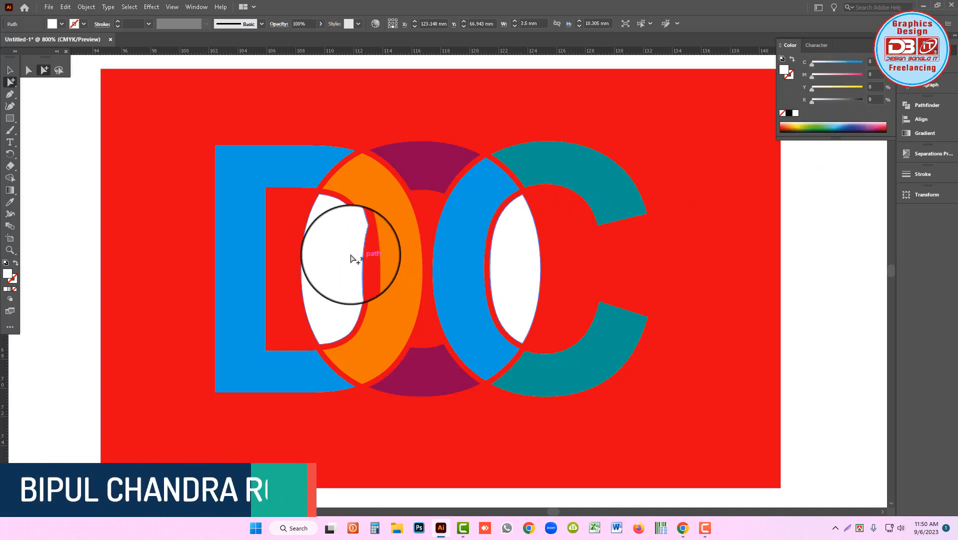
{"action": "left_click", "coordinate": [835, 76]}
{"action": "left_click_drag", "start_coordinate": [835, 75], "coordinate": [852, 76]}
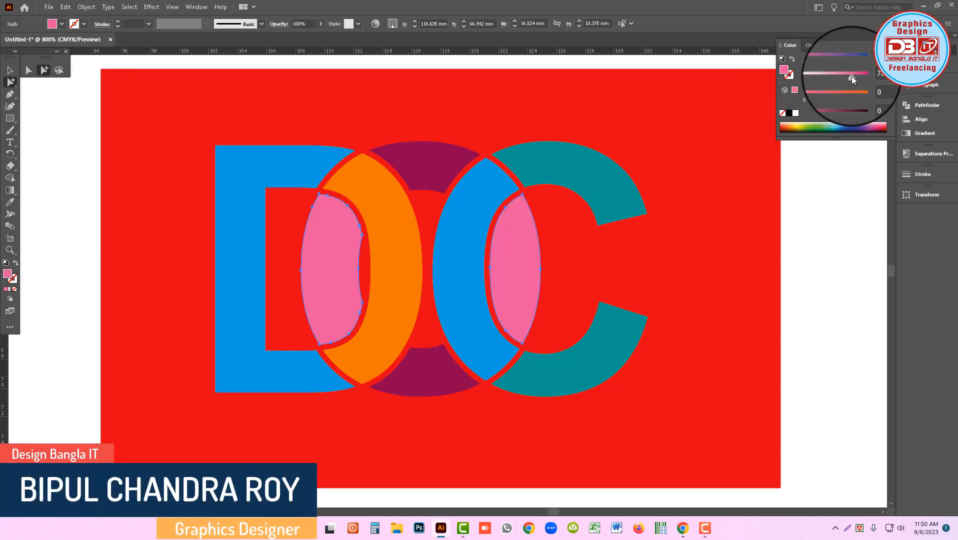
{"action": "left_click", "coordinate": [826, 76]}
{"action": "left_click", "coordinate": [860, 64]}
{"action": "left_click", "coordinate": [839, 77]}
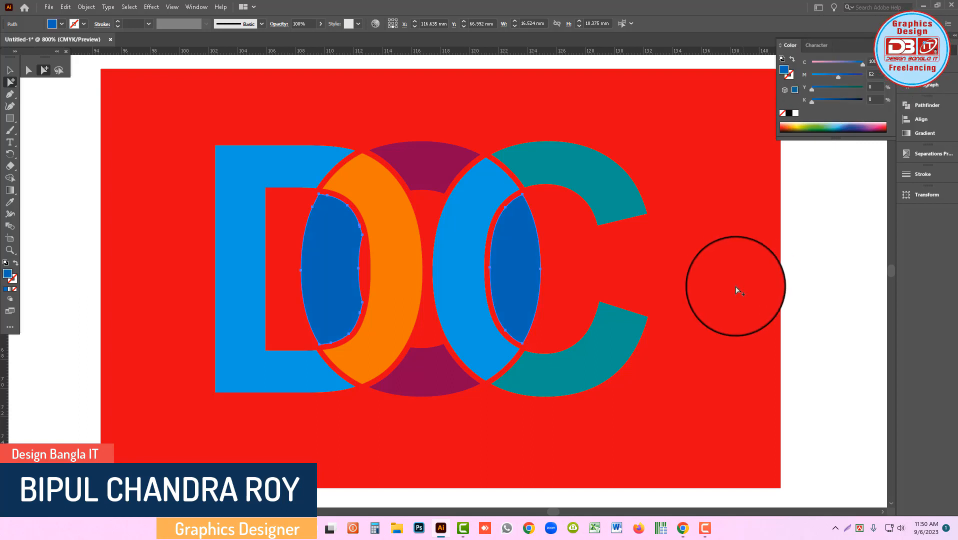
- Delete the red background rectangle behind the lettering
{"action": "left_click", "coordinate": [737, 288]}
{"action": "left_click", "coordinate": [9, 72]}
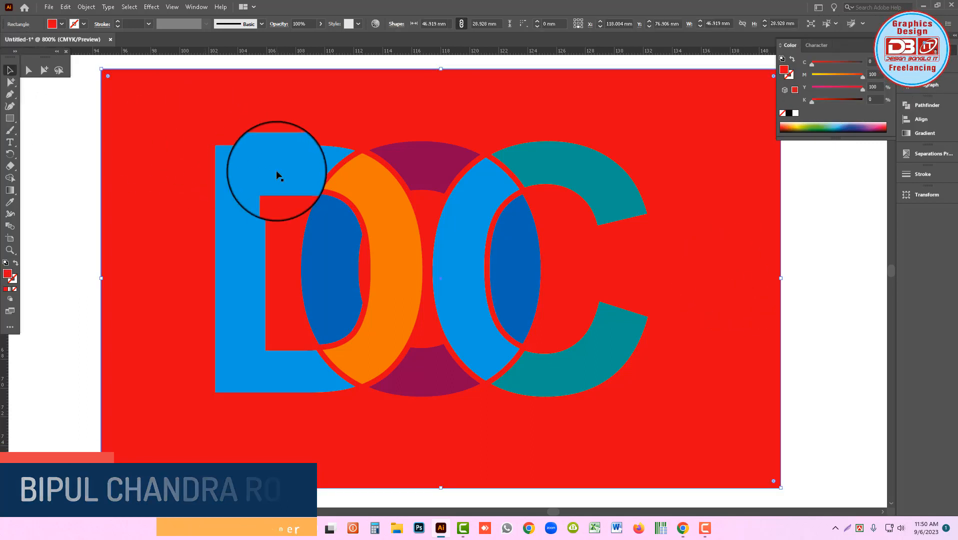
{"action": "key", "text": "Delete"}
{"action": "key", "text": "ctrl+minus"}
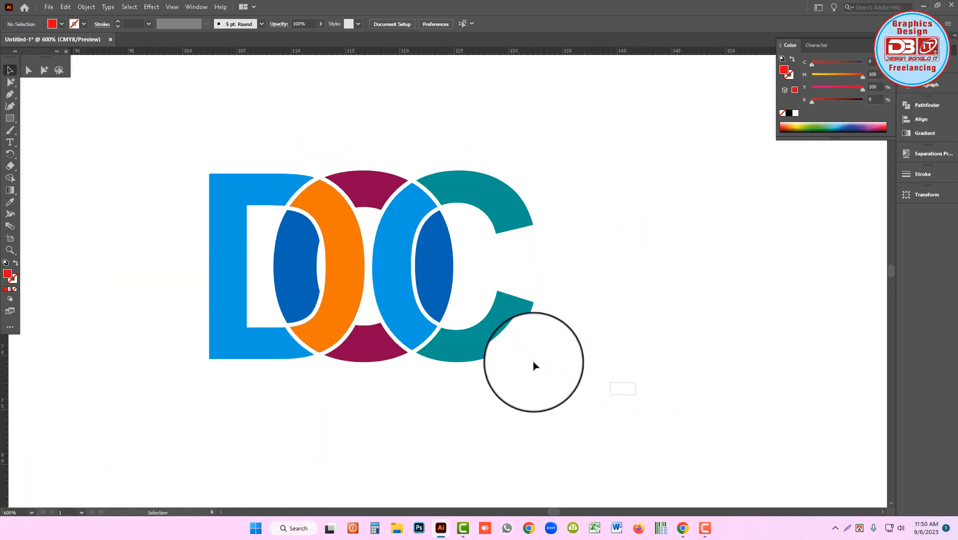
- Move the coloured DOC lettering up and to the left to free space beside it, and deselect it
{"action": "left_click_drag", "start_coordinate": [533, 363], "coordinate": [533, 334]}
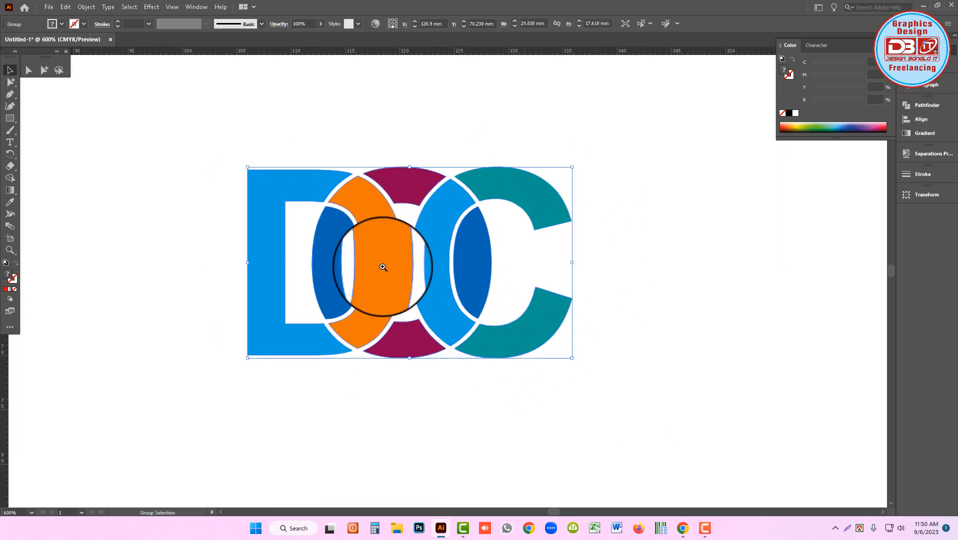
{"action": "left_click_drag", "start_coordinate": [383, 266], "coordinate": [402, 272]}
{"action": "left_click", "coordinate": [630, 276]}
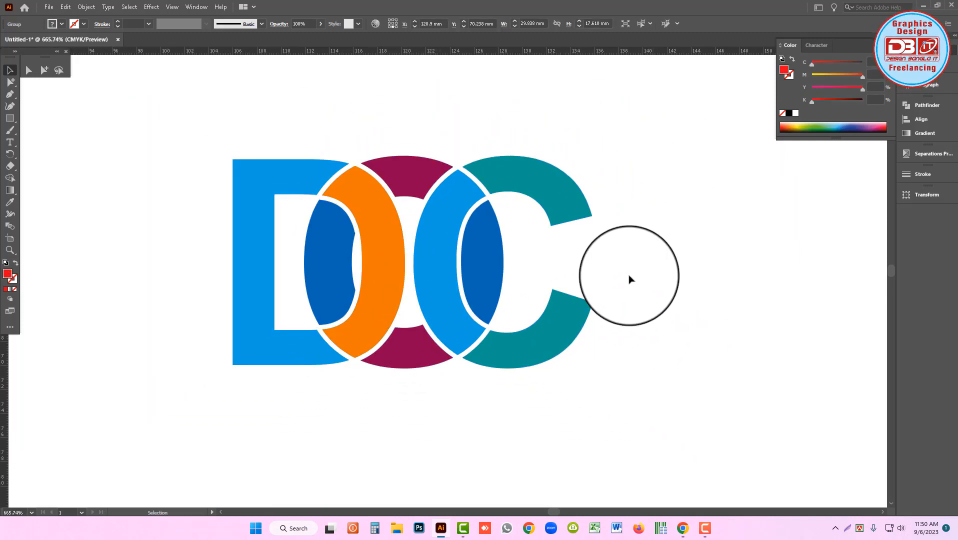
{"action": "left_click", "coordinate": [464, 203]}
{"action": "key", "text": "ctrl+minus"}
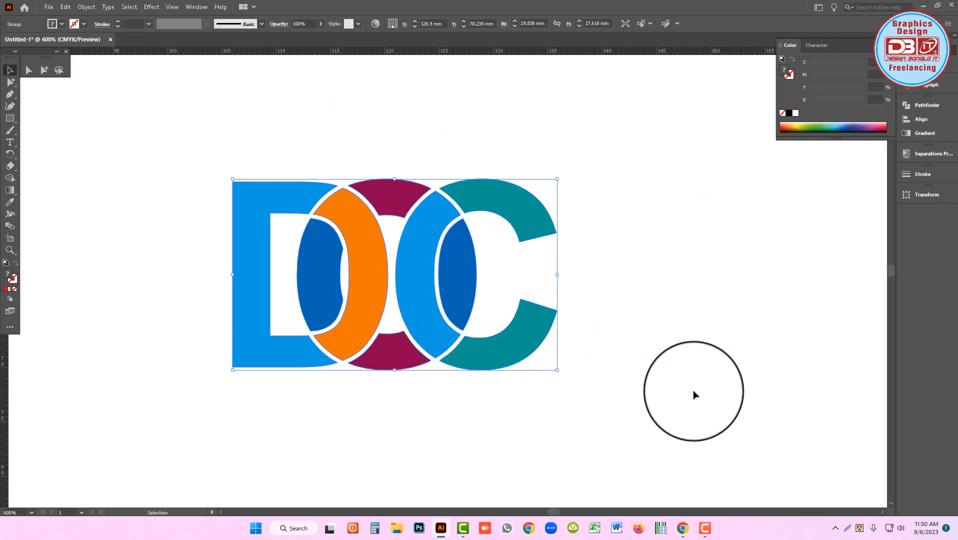
{"action": "key", "text": "ctrl+minus"}
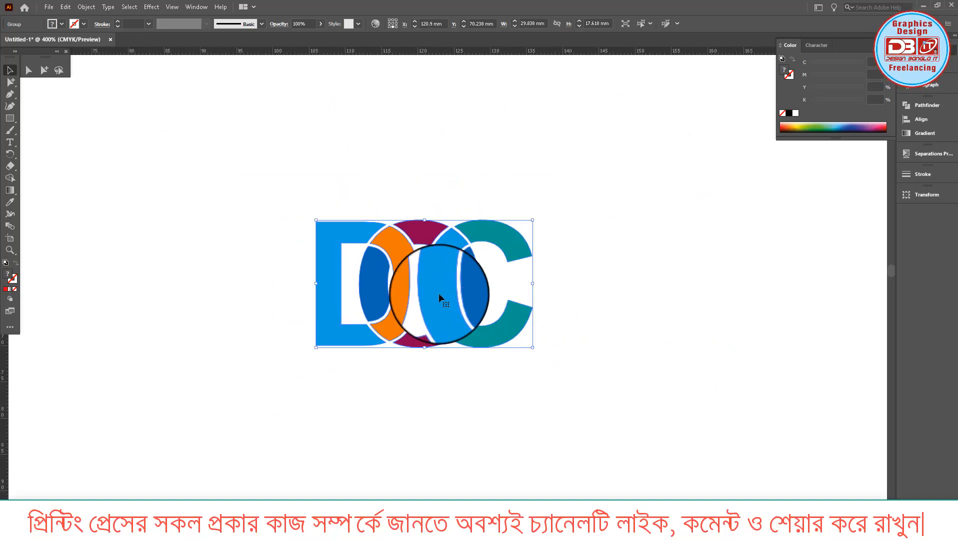
{"action": "left_click_drag", "start_coordinate": [439, 294], "coordinate": [240, 166]}
{"action": "left_click", "coordinate": [586, 290]}
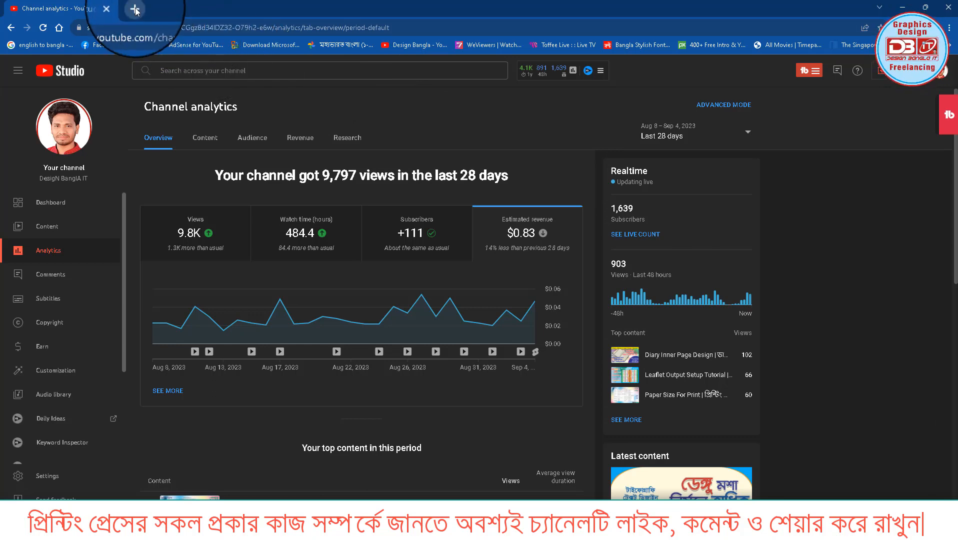
- Switch to Chrome and search Google Images for "olympic logo" in a new tab
{"action": "left_click", "coordinate": [135, 9]}
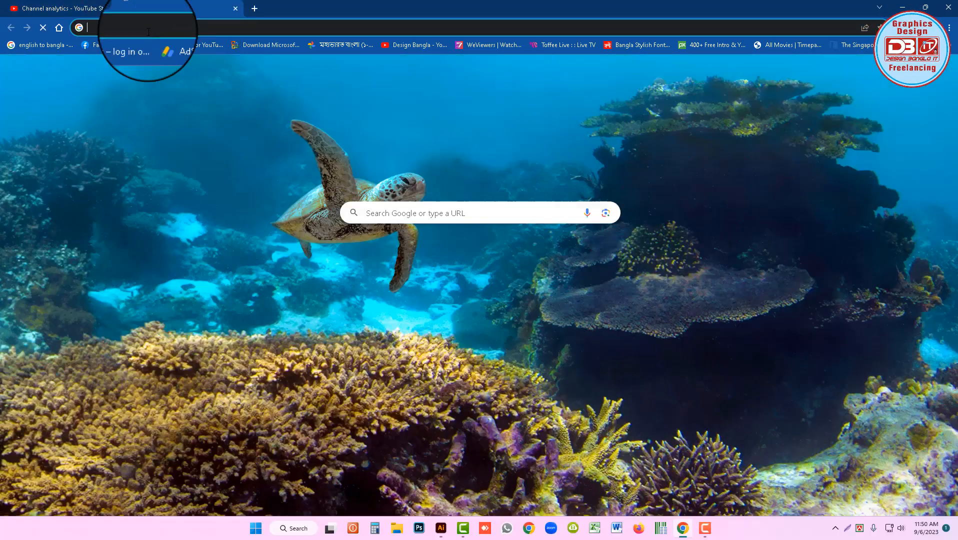
{"action": "left_click", "coordinate": [441, 214]}
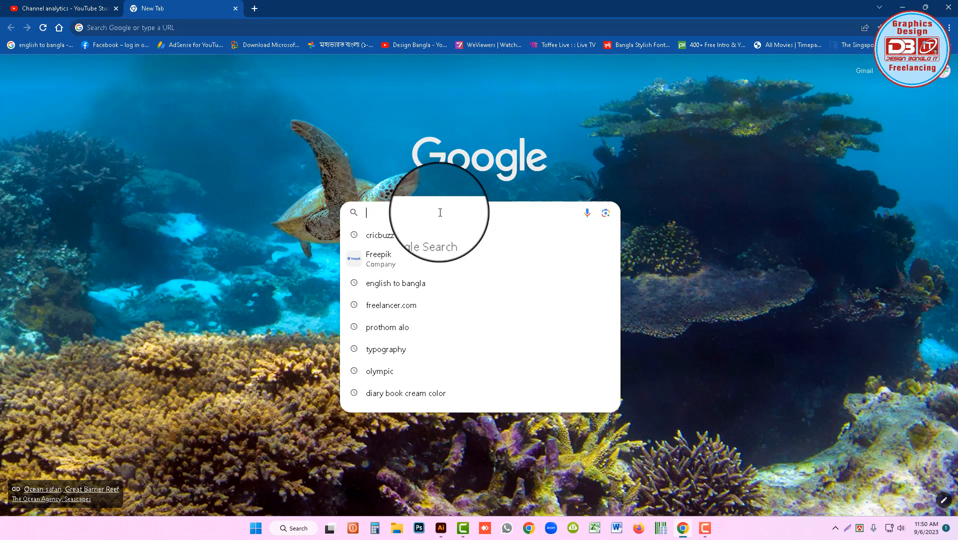
{"action": "type", "text": "olymp"}
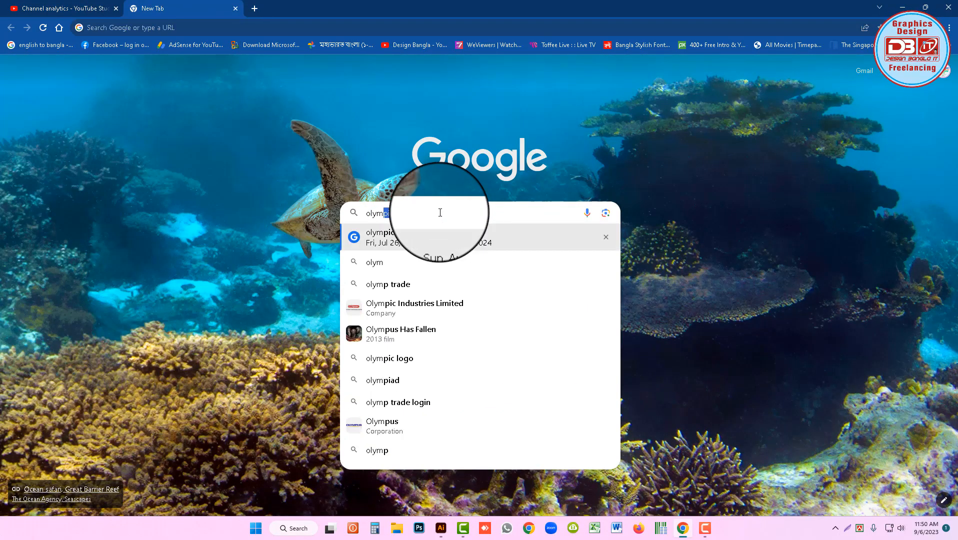
{"action": "type", "text": "i"}
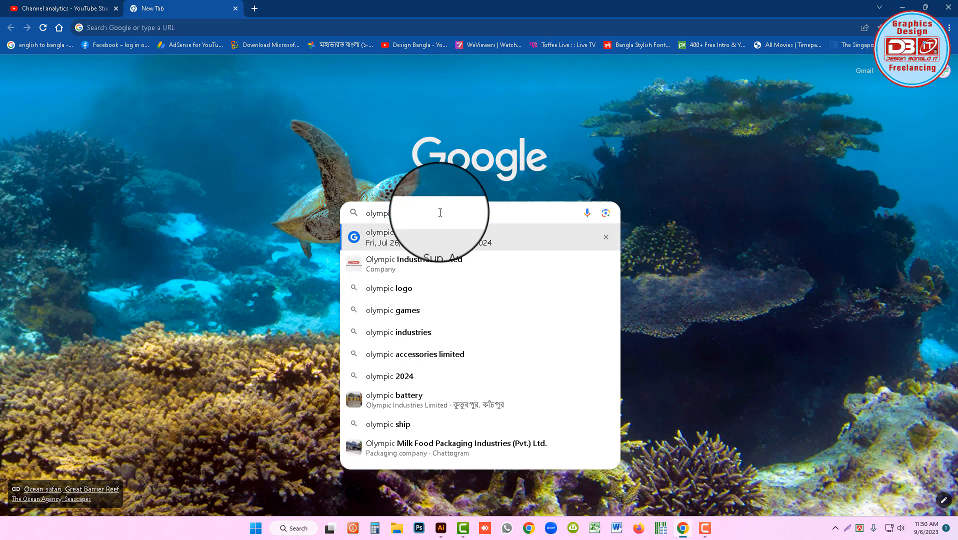
{"action": "type", "text": "c logo"}
{"action": "key", "text": "Return"}
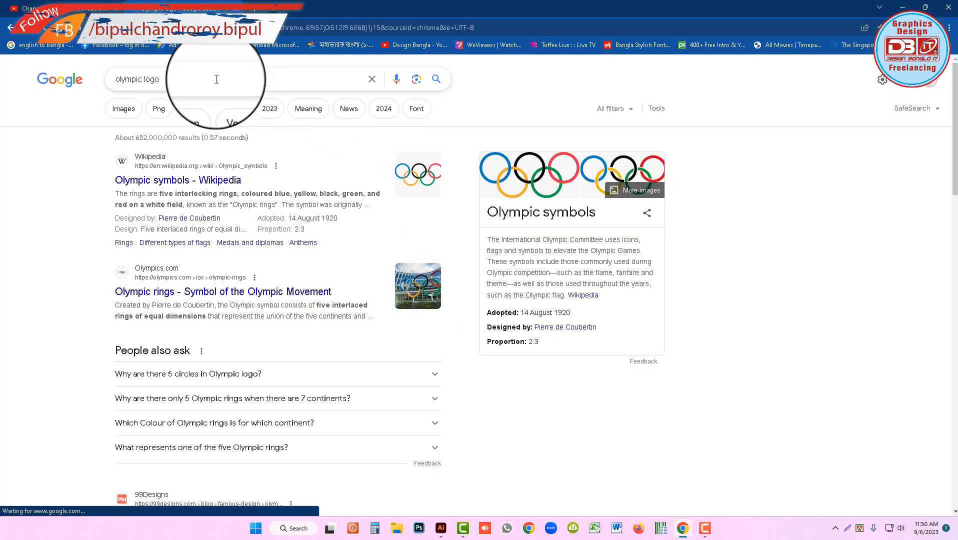
{"action": "left_click", "coordinate": [121, 106]}
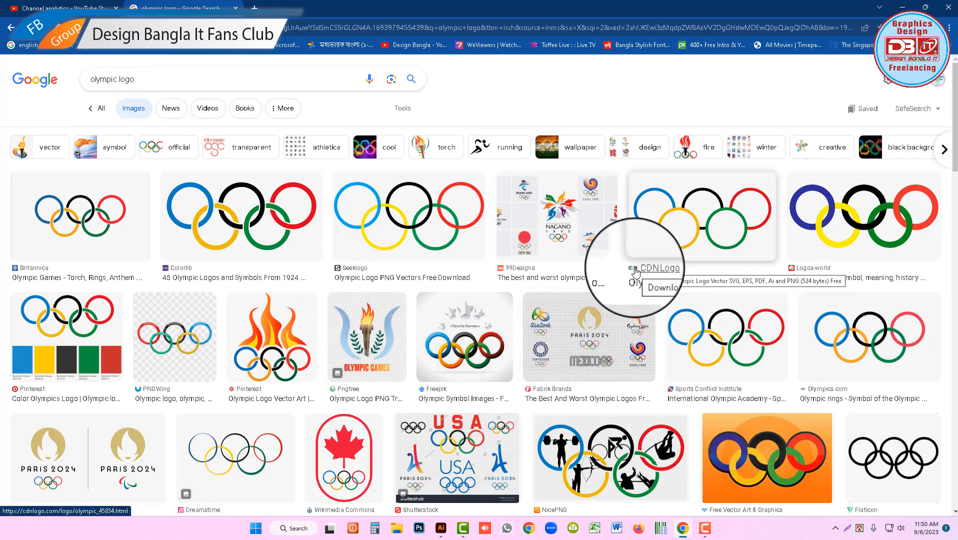
- Preview the Colorlib and Logos-world Olympic rings images and copy the Logos-world one
{"action": "left_click", "coordinate": [235, 185]}
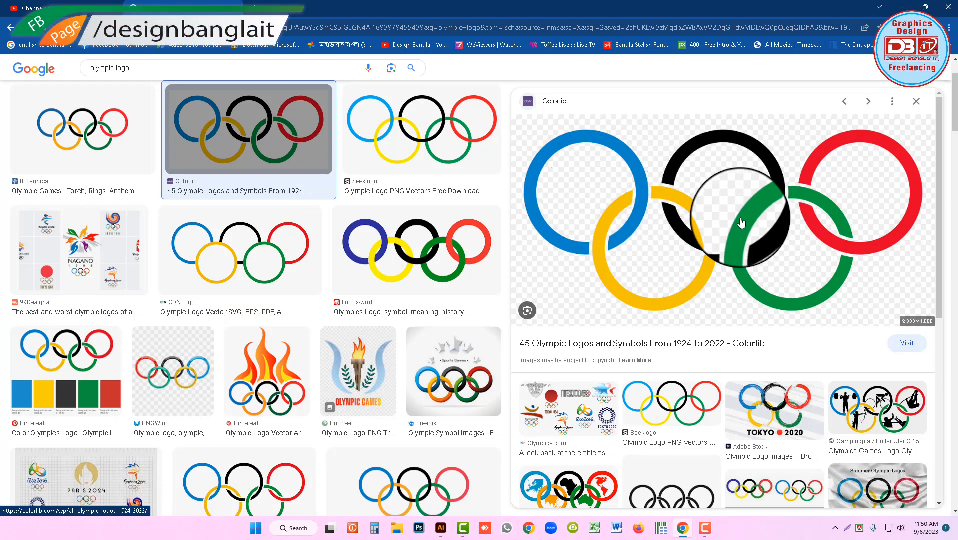
{"action": "left_click", "coordinate": [438, 257]}
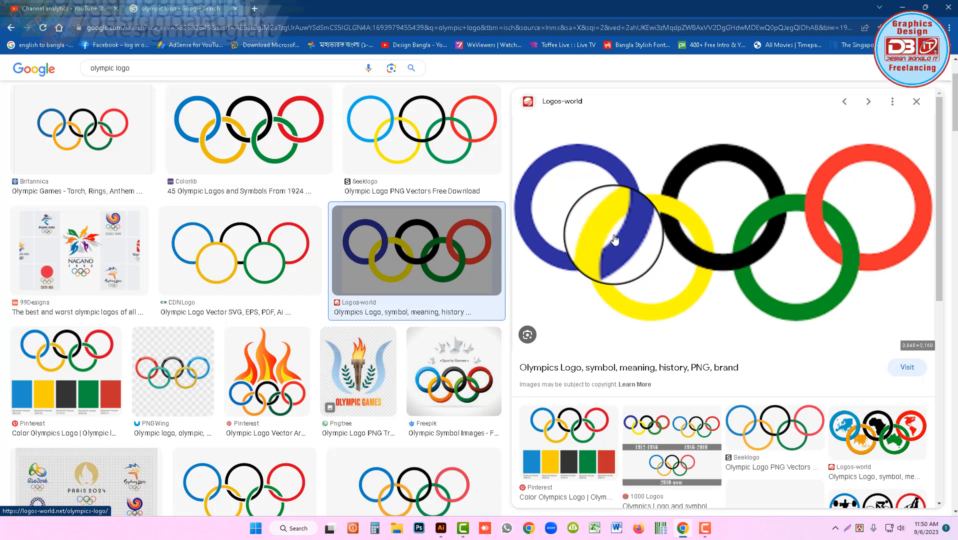
{"action": "right_click", "coordinate": [721, 207]}
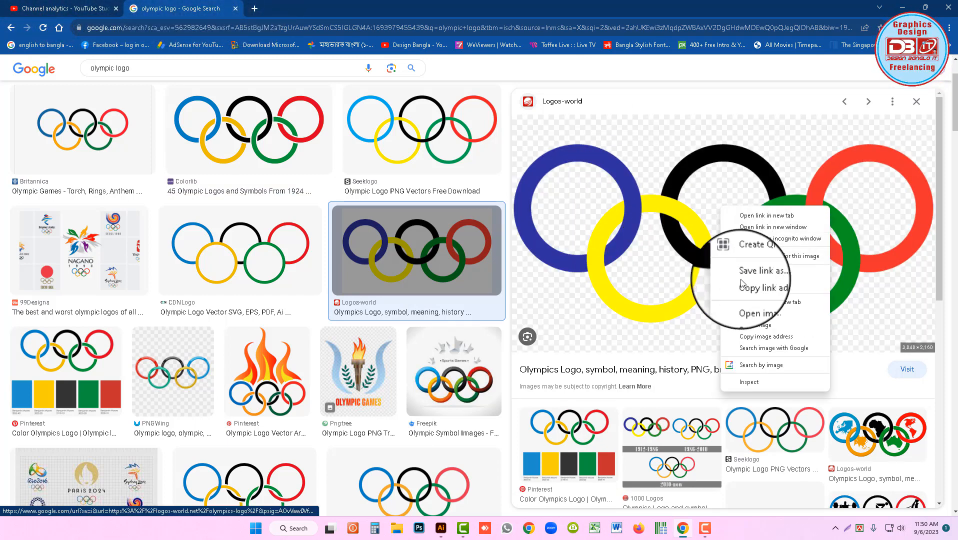
{"action": "left_click", "coordinate": [752, 326]}
- Switch to Illustrator, paste the copied rings image and scale it down to about 196 mm wide
{"action": "left_click", "coordinate": [440, 528]}
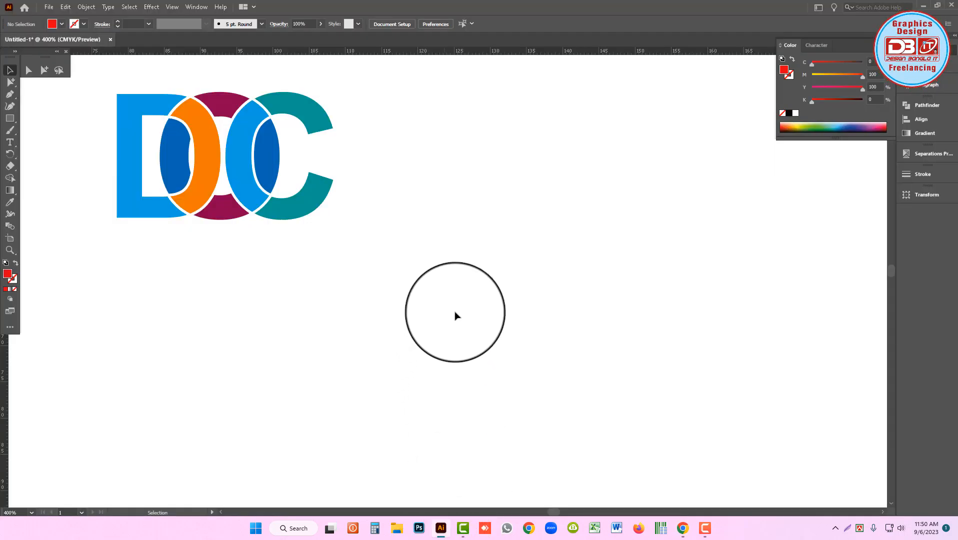
{"action": "key", "text": "ctrl+v"}
{"action": "left_click", "coordinate": [514, 265], "text": "ctrl+alt"}
{"action": "left_click", "coordinate": [514, 265], "text": "ctrl+alt"}
{"action": "left_click", "coordinate": [514, 265], "text": "ctrl+alt"}
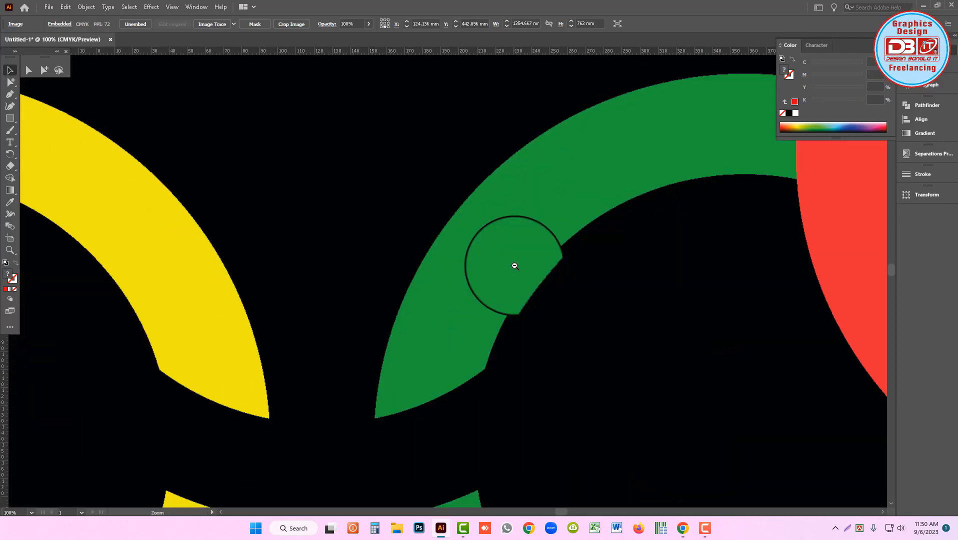
{"action": "left_click", "coordinate": [515, 265], "text": "ctrl+alt"}
{"action": "left_click", "coordinate": [515, 265], "text": "ctrl+alt"}
{"action": "left_click", "coordinate": [515, 265], "text": "ctrl+alt"}
{"action": "left_click", "coordinate": [515, 265], "text": "ctrl+alt"}
{"action": "left_click", "coordinate": [515, 265], "text": "ctrl+alt"}
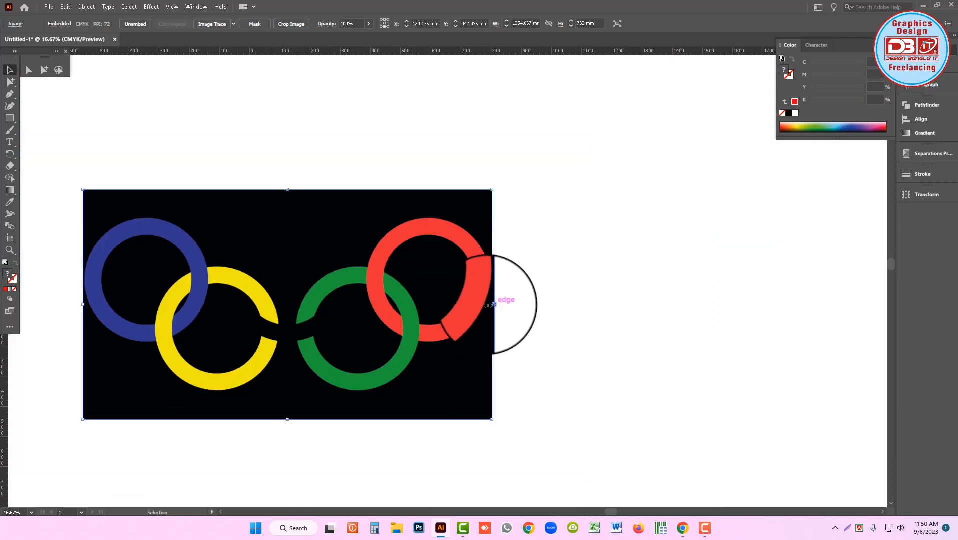
{"action": "left_click_drag", "start_coordinate": [490, 305], "coordinate": [382, 330]}
- Shrink the black-background rings image to about 69 mm wide and place it beside the DOC lettering
{"action": "key", "text": "ctrl+space"}
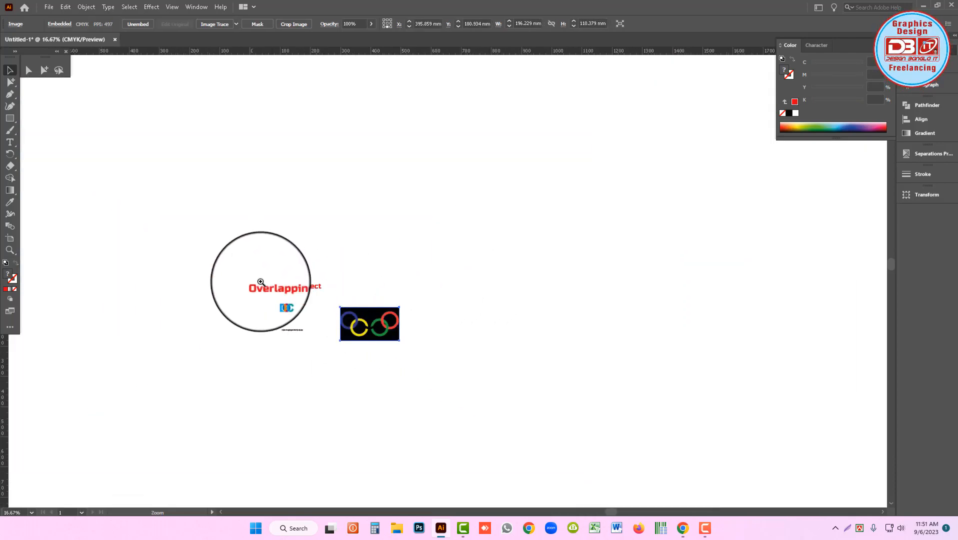
{"action": "left_click_drag", "start_coordinate": [261, 282], "coordinate": [417, 330]}
{"action": "left_click_drag", "start_coordinate": [758, 264], "coordinate": [560, 214]}
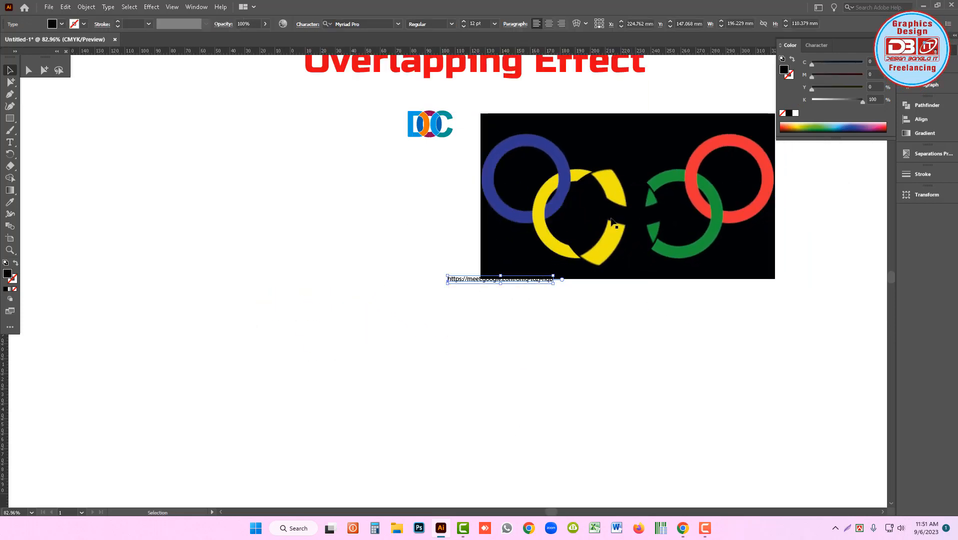
{"action": "left_click_drag", "start_coordinate": [614, 228], "coordinate": [394, 365]}
{"action": "left_click_drag", "start_coordinate": [556, 333], "coordinate": [459, 334]}
{"action": "left_click_drag", "start_coordinate": [473, 334], "coordinate": [581, 267]}
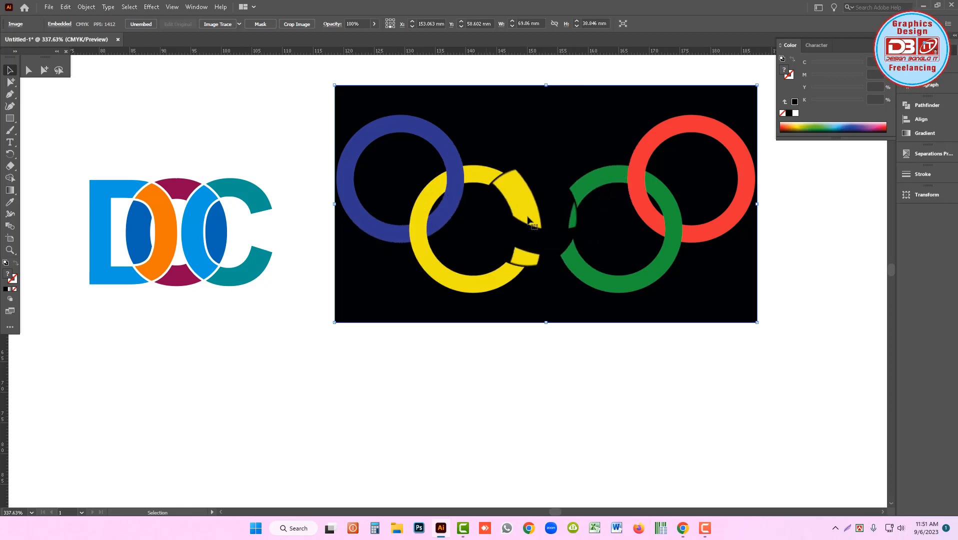
- Switch back to Chrome and copy the Olympics.com rings image from the search results
{"action": "left_click", "coordinate": [683, 528]}
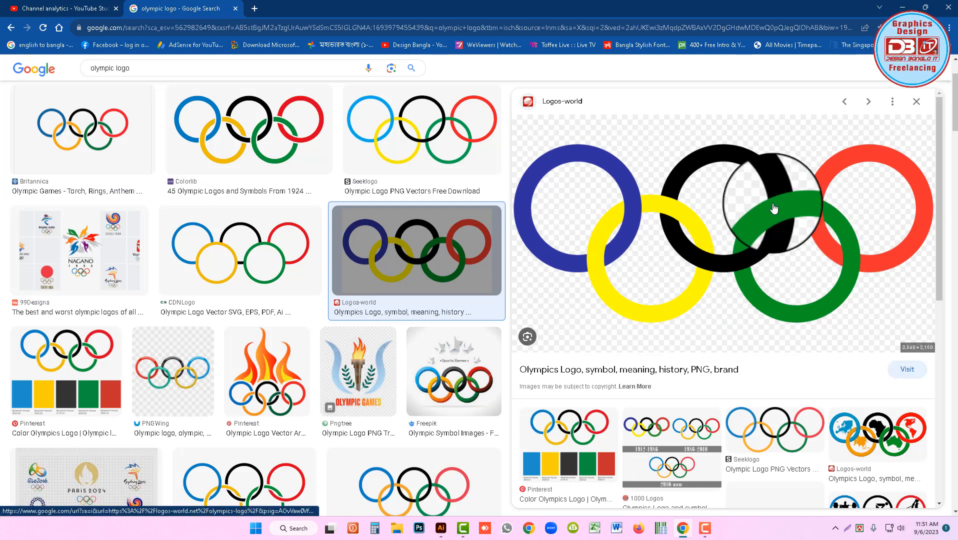
{"action": "scroll", "coordinate": [450, 397], "scroll_direction": "down", "scroll_amount": 2}
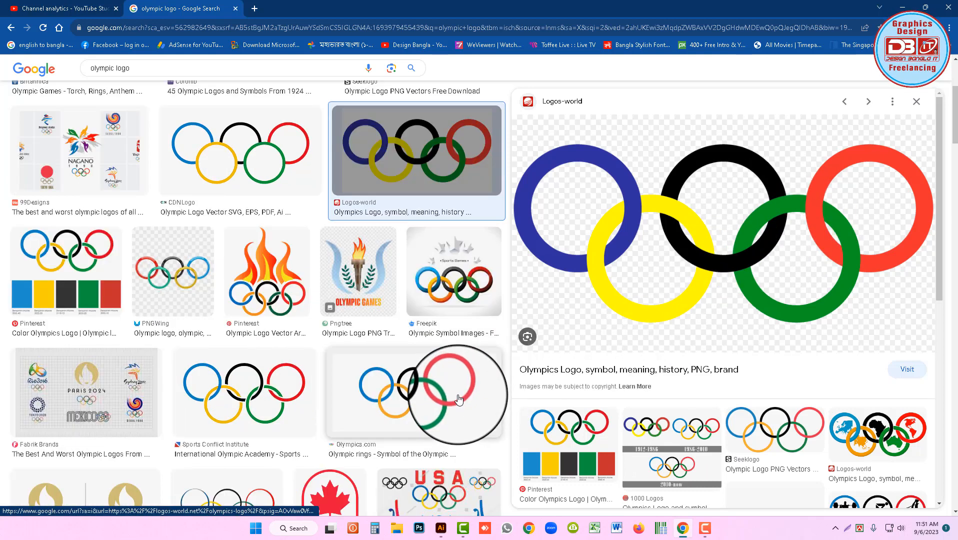
{"action": "left_click", "coordinate": [403, 398]}
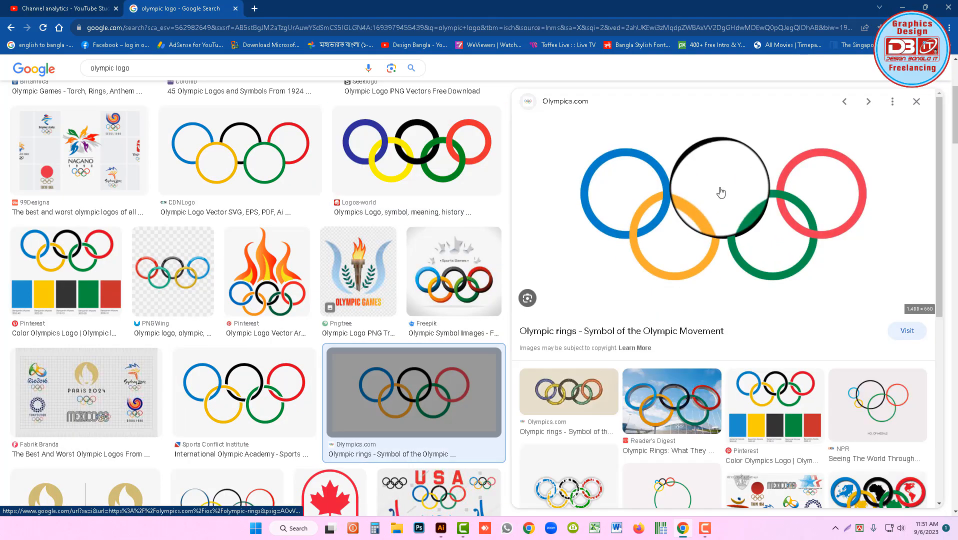
{"action": "right_click", "coordinate": [719, 193]}
{"action": "left_click", "coordinate": [755, 312]}
- Switch to Illustrator, paste the Olympics.com rings image and scale it down
{"action": "left_click", "coordinate": [441, 526]}
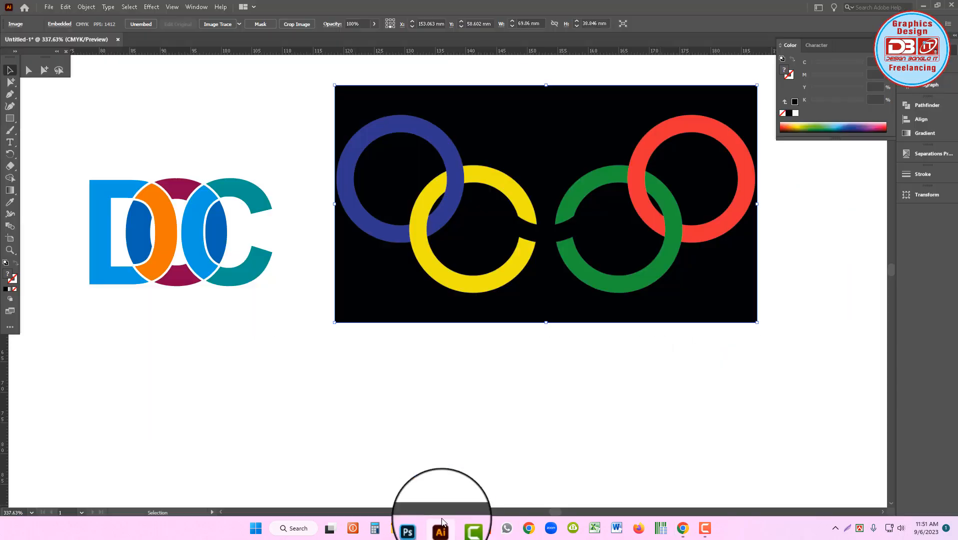
{"action": "key", "text": "ctrl+v"}
{"action": "left_click", "coordinate": [508, 277], "text": "ctrl+alt"}
{"action": "left_click", "coordinate": [508, 276], "text": "ctrl+alt"}
{"action": "left_click", "coordinate": [508, 276], "text": "ctrl+alt"}
{"action": "left_click", "coordinate": [508, 277], "text": "ctrl+alt"}
{"action": "left_click", "coordinate": [508, 276], "text": "ctrl+alt"}
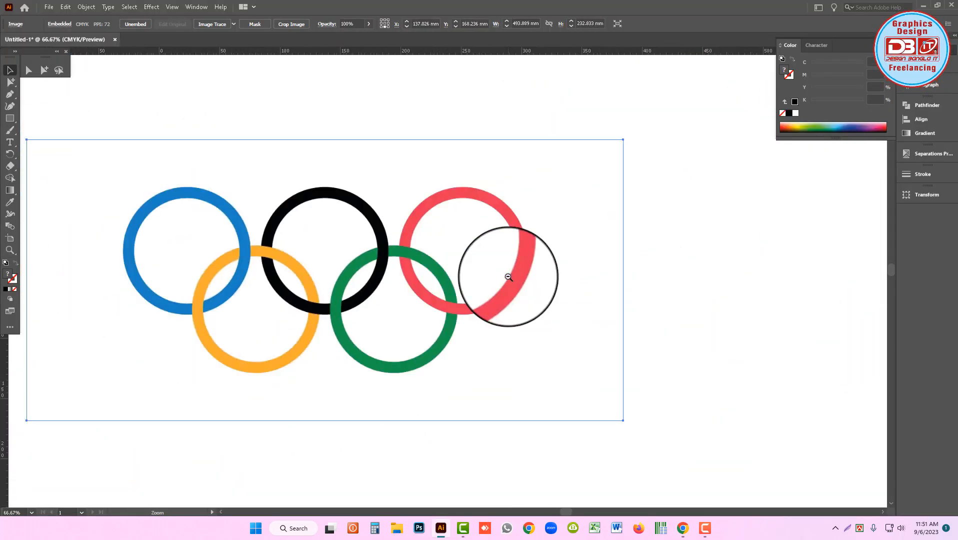
{"action": "left_click_drag", "start_coordinate": [623, 280], "coordinate": [347, 270]}
- Delete the earlier rings image with the black background
{"action": "left_click", "coordinate": [392, 268]}
{"action": "left_click", "coordinate": [370, 264]}
{"action": "key", "text": "Delete"}
- Place the Olympics.com rings image, about 62 mm wide, directly beside the DOC lettering
{"action": "left_click_drag", "start_coordinate": [281, 250], "coordinate": [613, 320]}
{"action": "left_click_drag", "start_coordinate": [554, 315], "coordinate": [498, 361]}
{"action": "scroll", "coordinate": [480, 280], "scroll_direction": "down", "scroll_amount": 3}
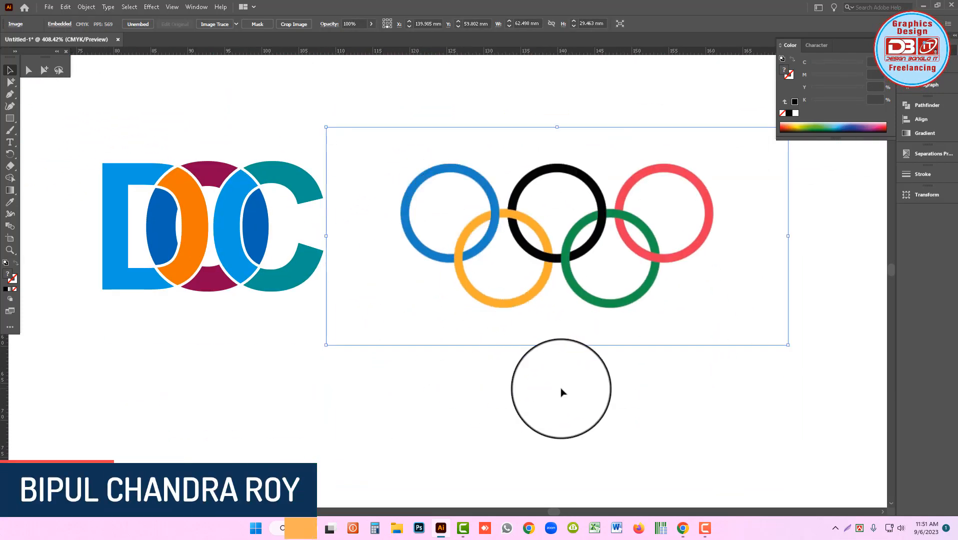
- Examine how the coloured Olympic rings pass over and under each other at their crossings
{"action": "left_click", "coordinate": [561, 392]}
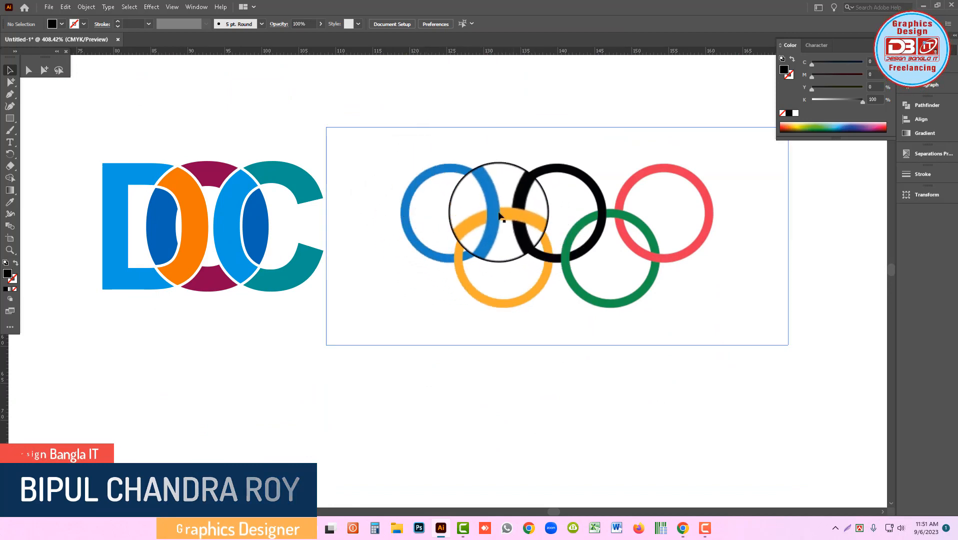
{"action": "key", "text": "z"}
{"action": "left_click", "coordinate": [573, 295]}
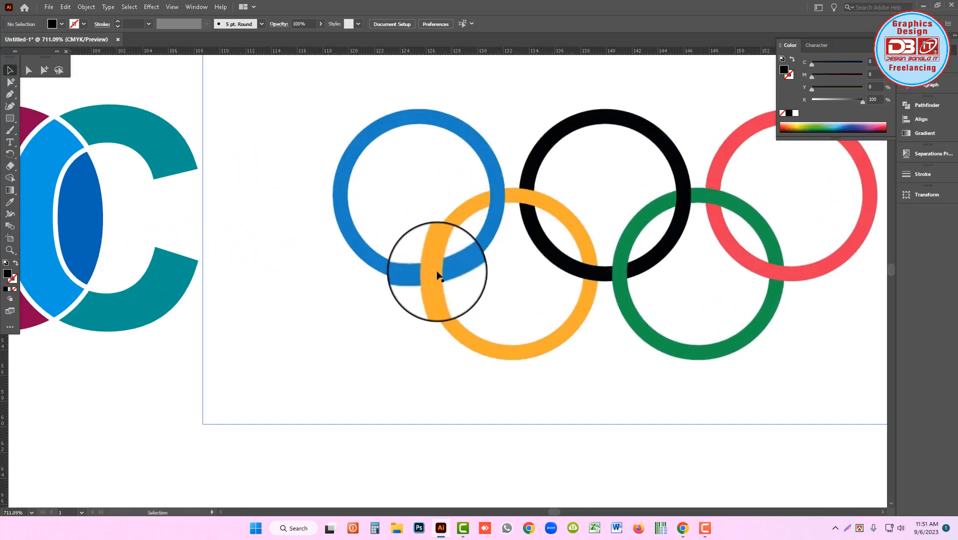
{"action": "scroll", "coordinate": [441, 279], "scroll_direction": "right", "scroll_amount": 3}
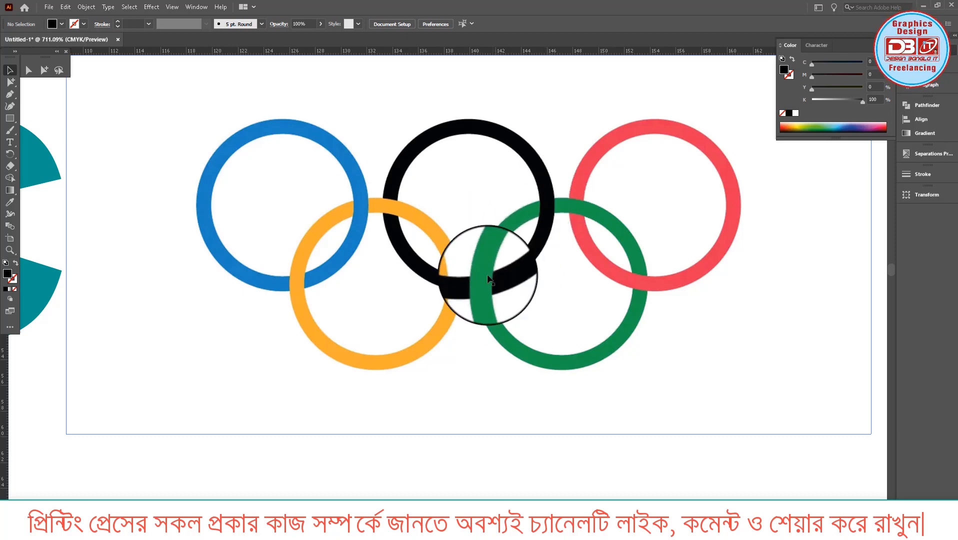
{"action": "left_click_drag", "start_coordinate": [488, 282], "coordinate": [431, 272]}
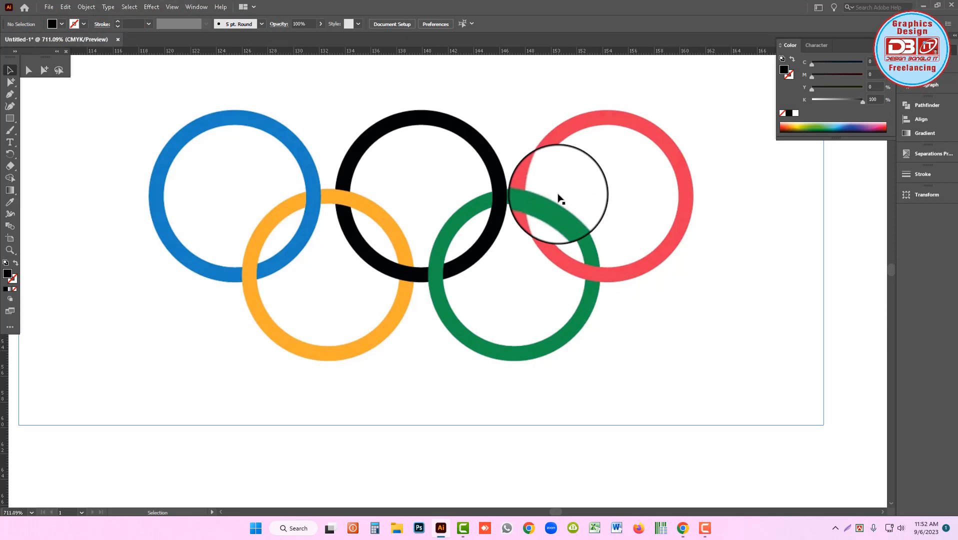
{"action": "left_click", "coordinate": [433, 177], "text": "ctrl+alt"}
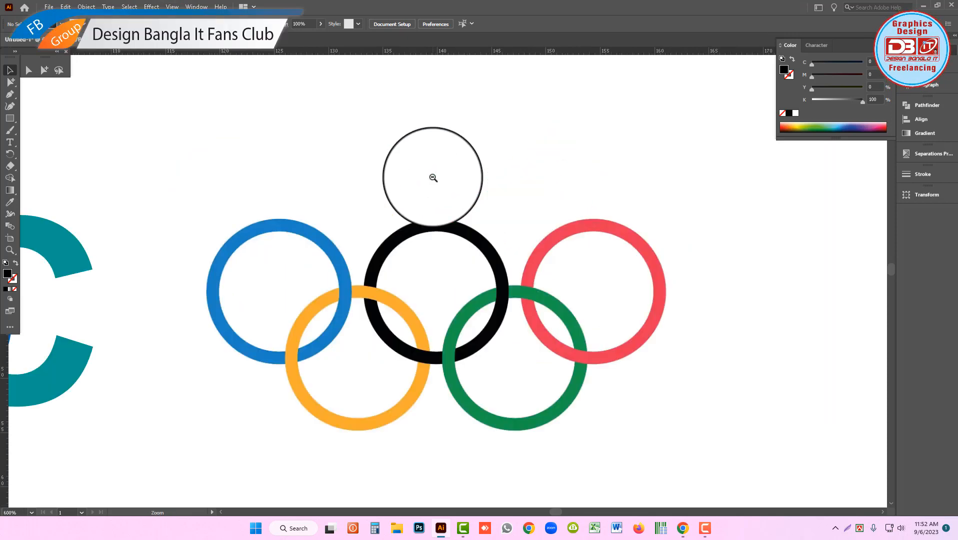
{"action": "left_click", "coordinate": [432, 177], "text": "ctrl+alt"}
{"action": "left_click", "coordinate": [432, 177], "text": "ctrl+alt"}
{"action": "left_click_drag", "start_coordinate": [486, 288], "coordinate": [500, 145]}
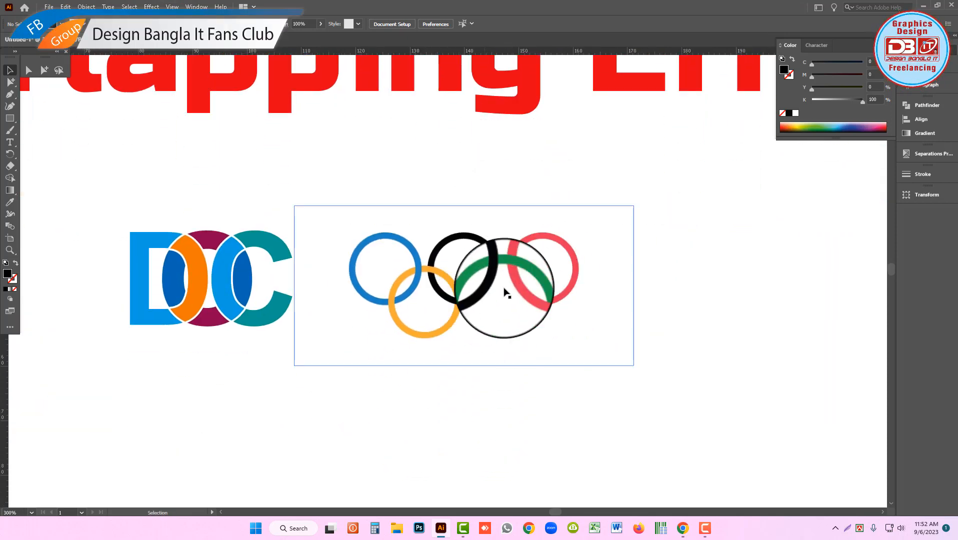
- Move the Olympic rings image well away from the DOC lettering and examine the overlaps between the letters
{"action": "left_click_drag", "start_coordinate": [412, 313], "coordinate": [573, 320]}
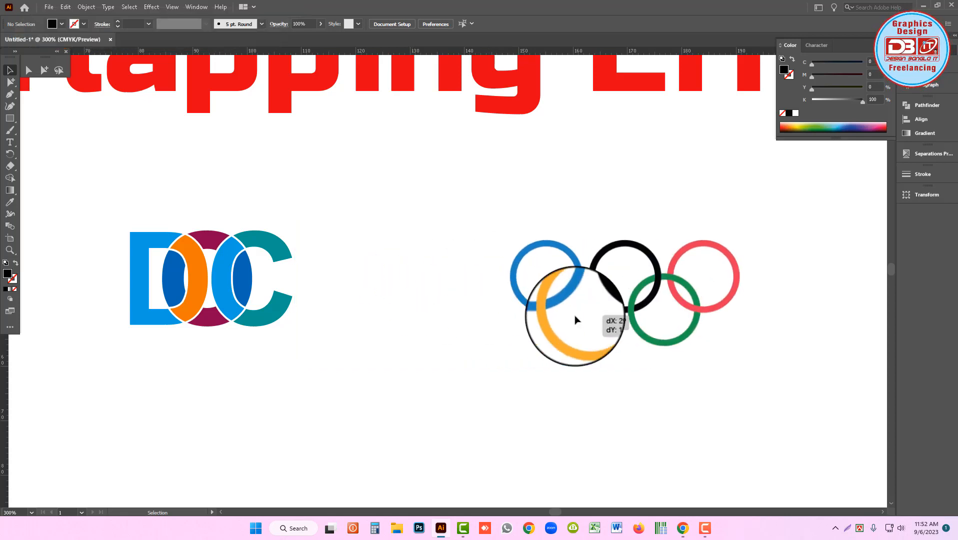
{"action": "left_click", "coordinate": [492, 212]}
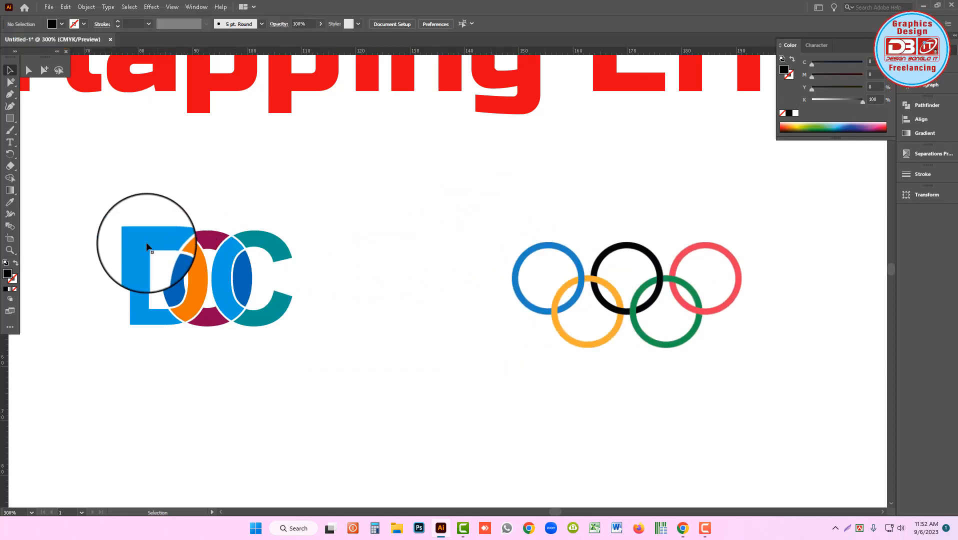
{"action": "scroll", "coordinate": [155, 248], "scroll_direction": "up", "scroll_amount": 5}
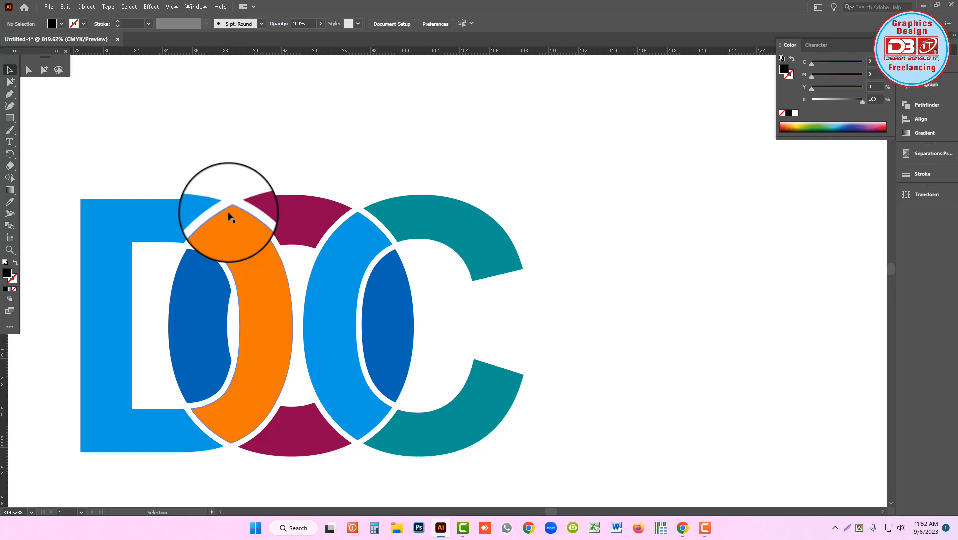
{"action": "scroll", "coordinate": [584, 310], "scroll_direction": "down", "scroll_amount": 5}
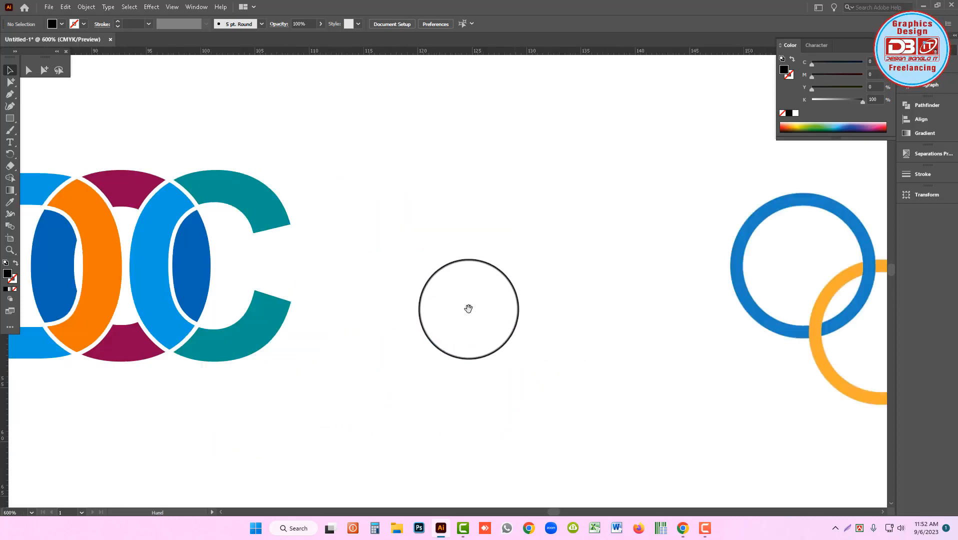
{"action": "left_click_drag", "start_coordinate": [644, 315], "coordinate": [459, 314]}
{"action": "scroll", "coordinate": [441, 309], "scroll_direction": "down", "scroll_amount": 1}
- Bring the Olympic rings image back beside the DOC lettering and nudge it slightly closer and upward
{"action": "left_click_drag", "start_coordinate": [517, 323], "coordinate": [503, 393]}
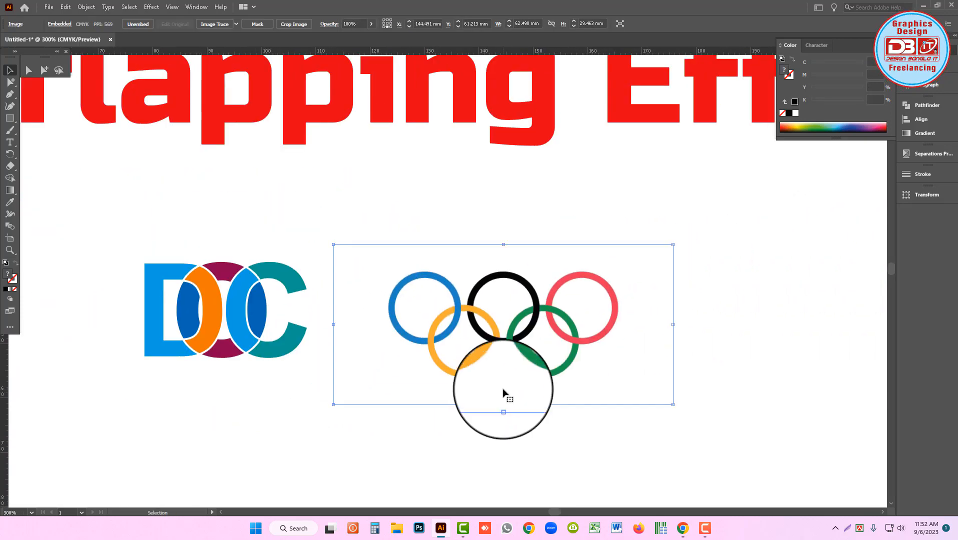
{"action": "scroll", "coordinate": [545, 353], "scroll_direction": "up", "scroll_amount": 3}
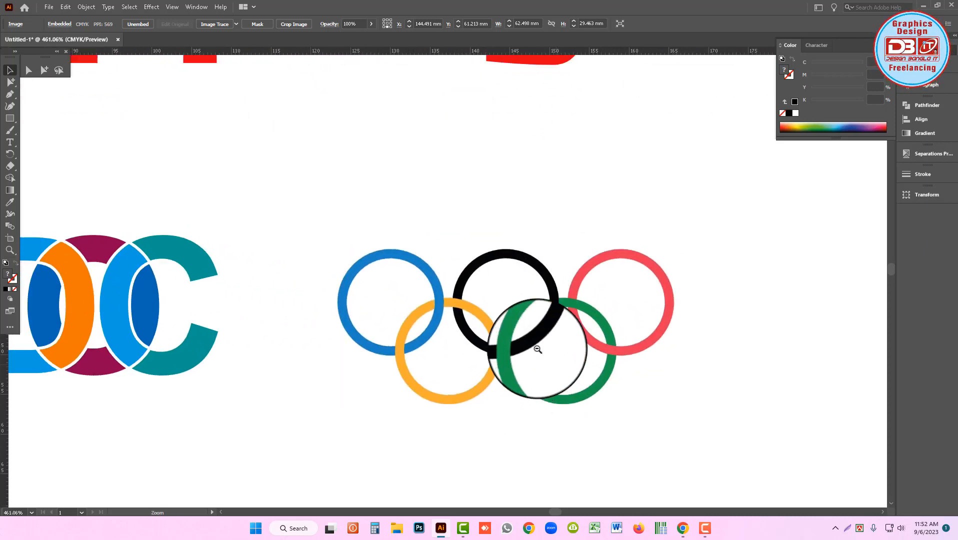
{"action": "scroll", "coordinate": [515, 336], "scroll_direction": "down", "scroll_amount": 1}
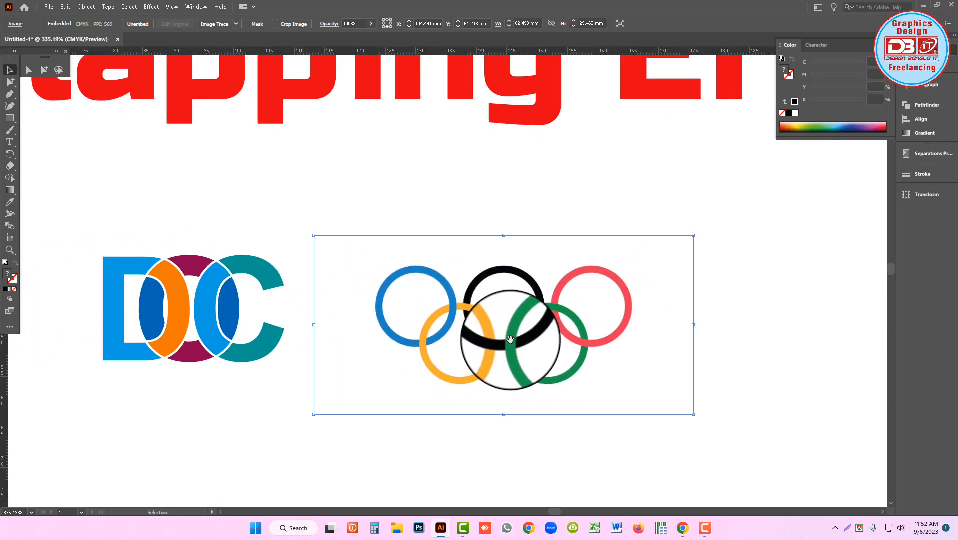
{"action": "key", "text": "Left"}
{"action": "key", "text": "Left"}
{"action": "key", "text": "Left"}
{"action": "key", "text": "Left"}
{"action": "key", "text": "Left"}
{"action": "key", "text": "Left"}
{"action": "key", "text": "Left"}
{"action": "key", "text": "Left"}
{"action": "key", "text": "Up"}
{"action": "key", "text": "Up"}
{"action": "key", "text": "Up"}
{"action": "key", "text": "Up"}
{"action": "key", "text": "Up"}
{"action": "key", "text": "Up"}
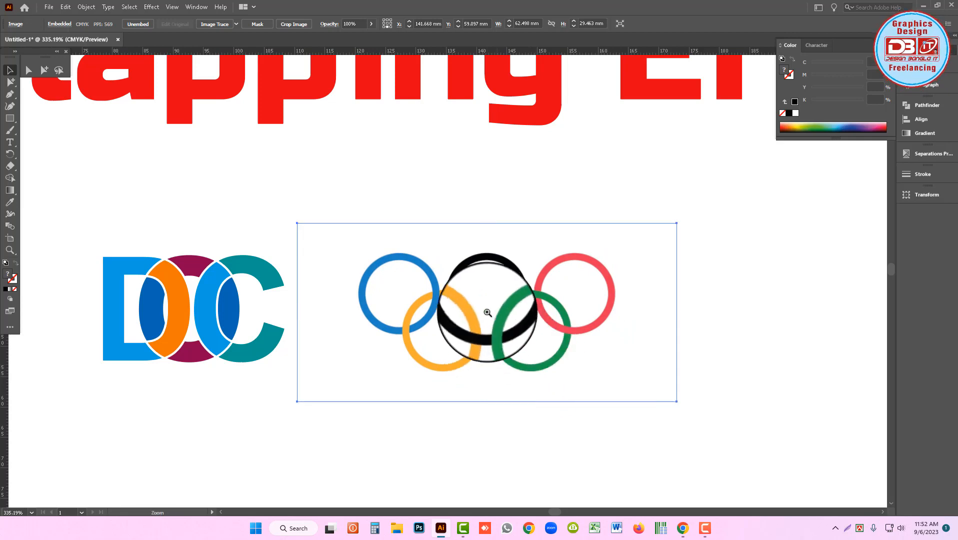
- Draw an unfilled circle about 20.46 mm in diameter with a black outline, below the lettering and rings image
{"action": "scroll", "coordinate": [487, 312], "scroll_direction": "up", "scroll_amount": 3}
{"action": "scroll", "coordinate": [500, 300], "scroll_direction": "down", "scroll_amount": 2}
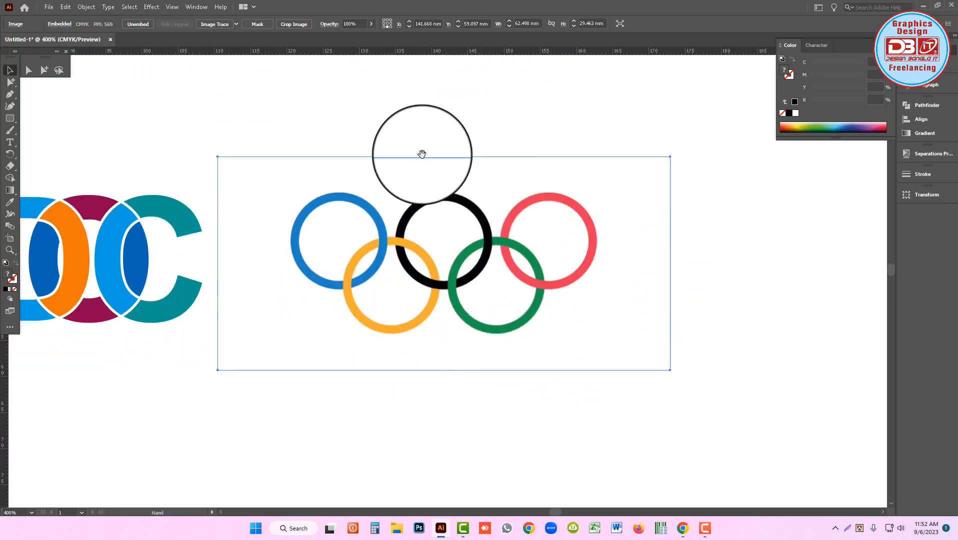
{"action": "scroll", "coordinate": [524, 271], "scroll_direction": "left", "scroll_amount": 4}
{"action": "scroll", "coordinate": [525, 271], "scroll_direction": "down", "scroll_amount": 1}
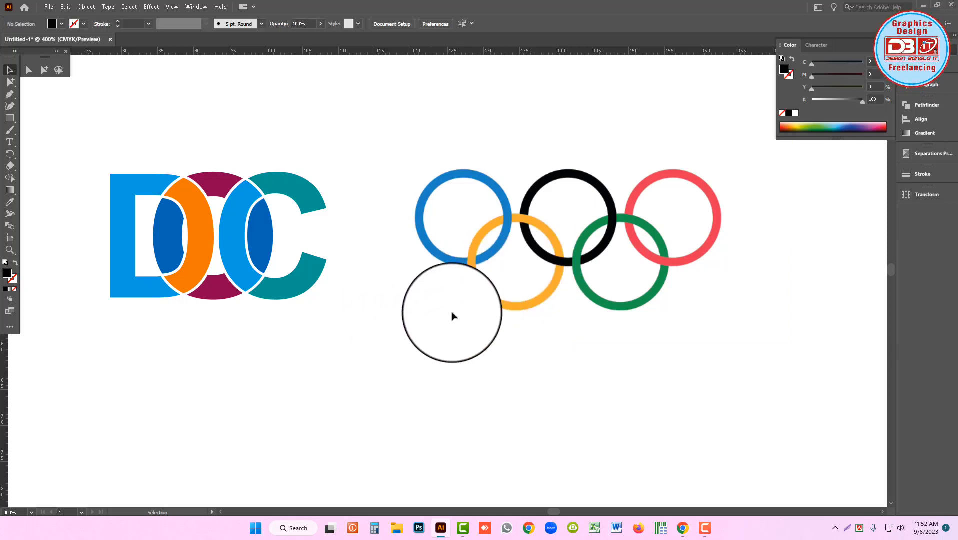
{"action": "left_click_drag", "start_coordinate": [510, 349], "coordinate": [521, 254]}
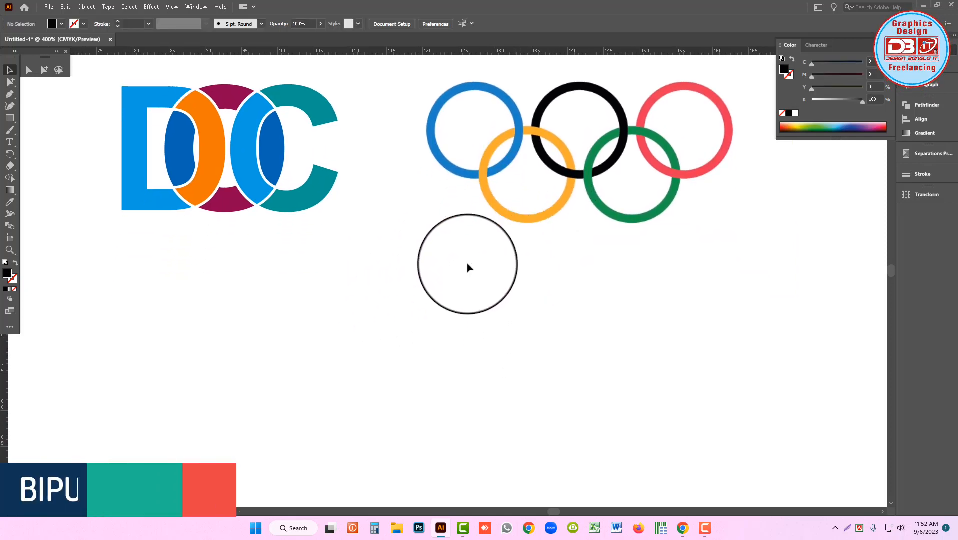
{"action": "left_click_drag", "start_coordinate": [7, 121], "coordinate": [36, 127]}
{"action": "left_click_drag", "start_coordinate": [389, 336], "coordinate": [460, 371]}
{"action": "key", "text": "shift+x"}
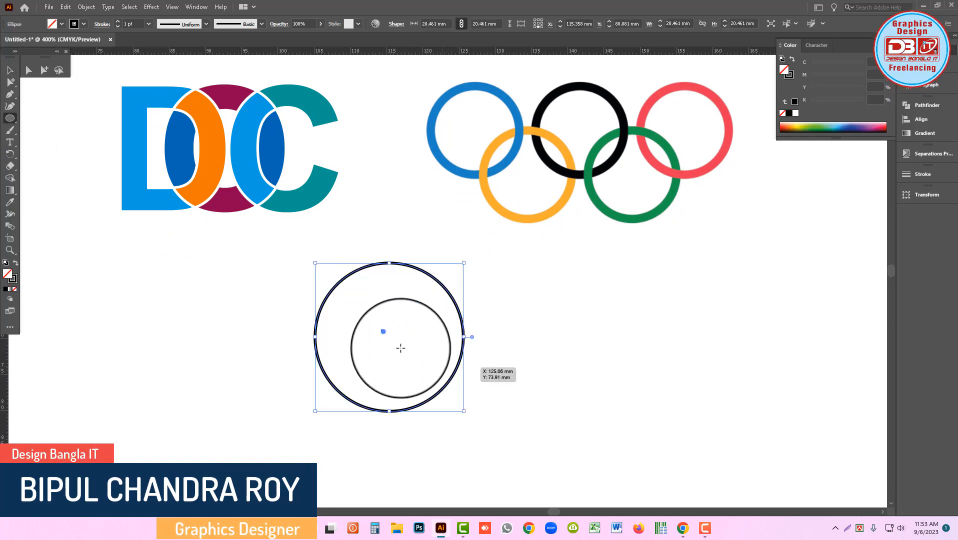
{"action": "left_click", "coordinate": [10, 70]}
{"action": "mouse_move", "coordinate": [187, 298]}
{"action": "left_mouse_down"}
{"action": "mouse_move", "coordinate": [451, 357]}
{"action": "mouse_move", "coordinate": [452, 350]}
{"action": "left_mouse_up"}
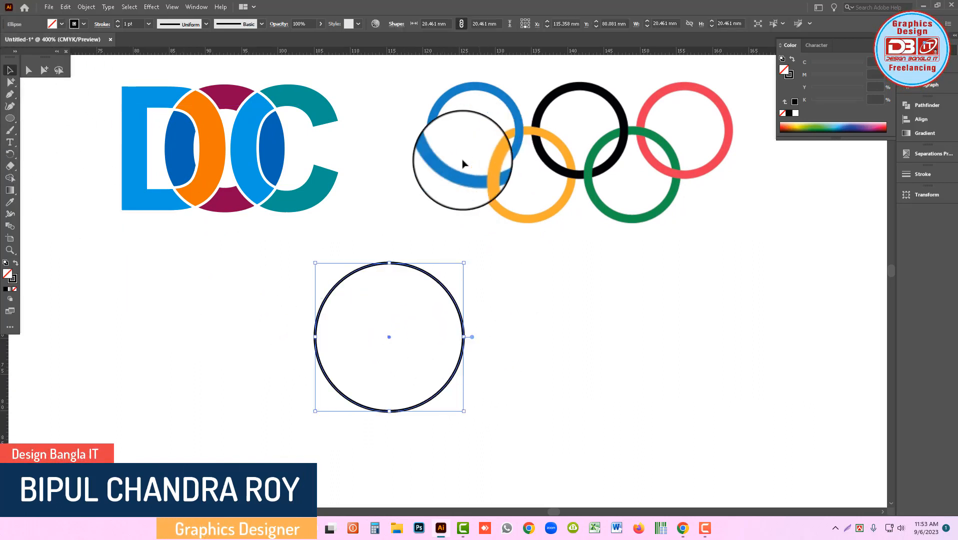
- Shift the circle sideways beneath the rings image and set its stroke weight to 5 pt
{"action": "left_click", "coordinate": [148, 24]}
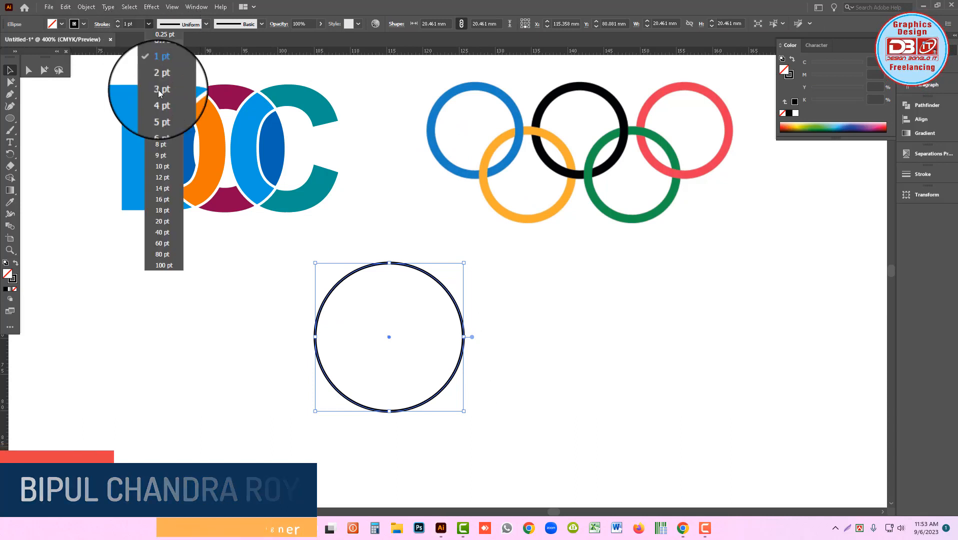
{"action": "left_click", "coordinate": [161, 123]}
{"action": "left_click_drag", "start_coordinate": [429, 247], "coordinate": [372, 343]}
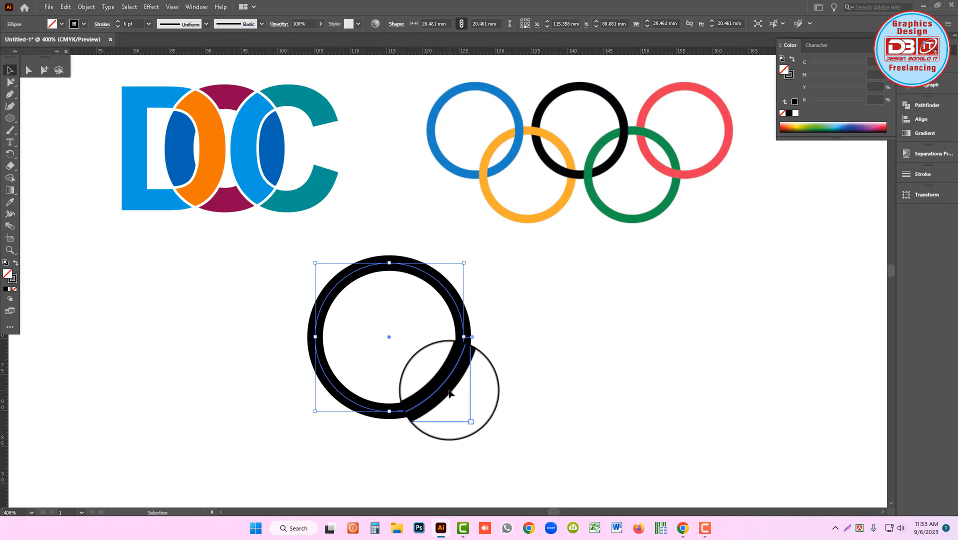
{"action": "left_click_drag", "start_coordinate": [453, 381], "coordinate": [511, 381]}
{"action": "left_click", "coordinate": [153, 23]}
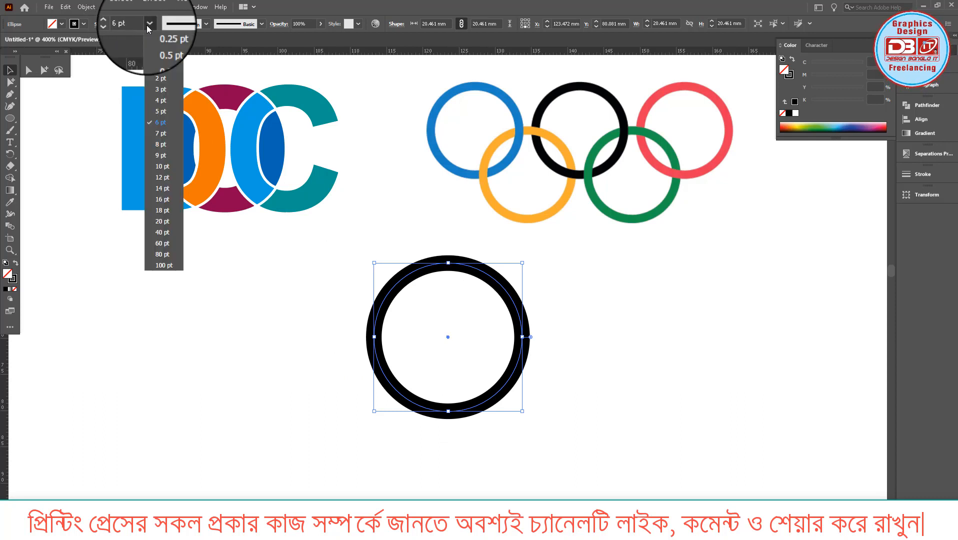
{"action": "left_click", "coordinate": [164, 113]}
{"action": "left_click_drag", "start_coordinate": [273, 289], "coordinate": [488, 288]}
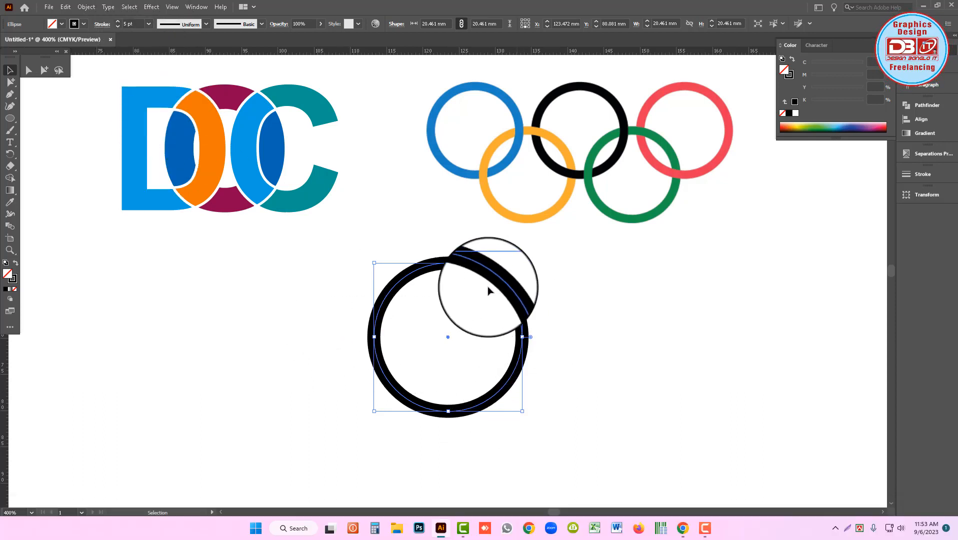
- Try expanding the circle's fill and stroke and moving the resulting ring, and undo these changes
{"action": "left_click", "coordinate": [85, 7]}
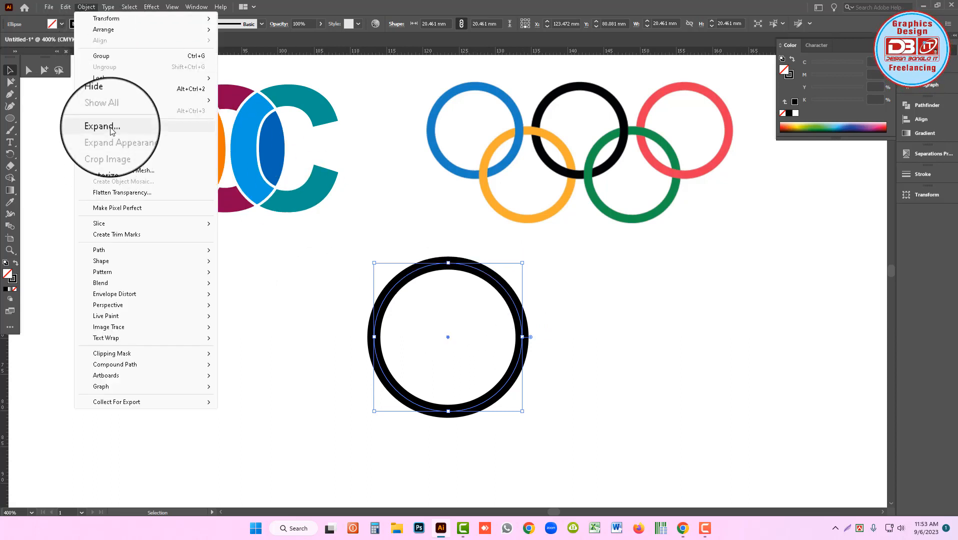
{"action": "left_click", "coordinate": [111, 130]}
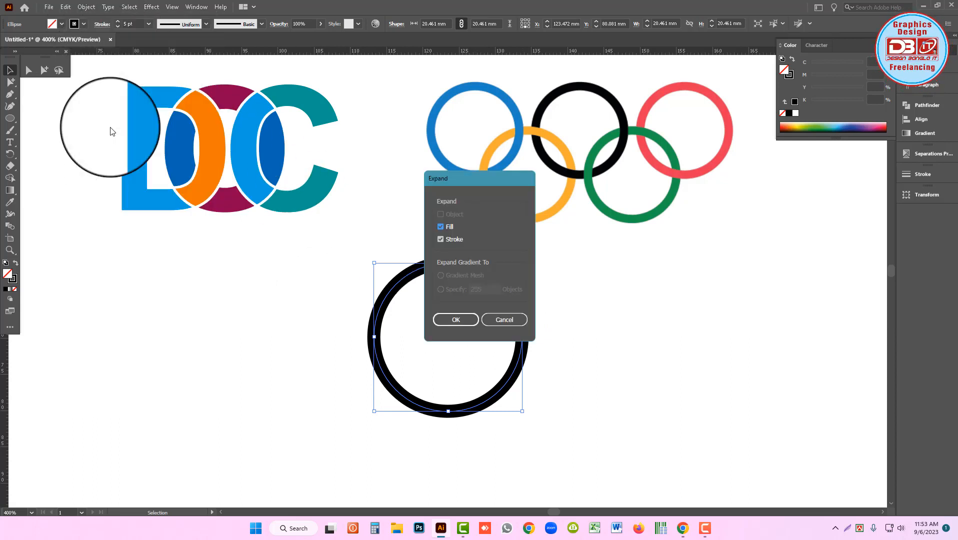
{"action": "left_click", "coordinate": [454, 320]}
{"action": "mouse_move", "coordinate": [518, 327]}
{"action": "left_mouse_down"}
{"action": "mouse_move", "coordinate": [433, 334]}
{"action": "mouse_move", "coordinate": [517, 323]}
{"action": "left_mouse_up"}
{"action": "key", "text": "ctrl+space"}
{"action": "left_click_drag", "start_coordinate": [475, 297], "coordinate": [514, 323]}
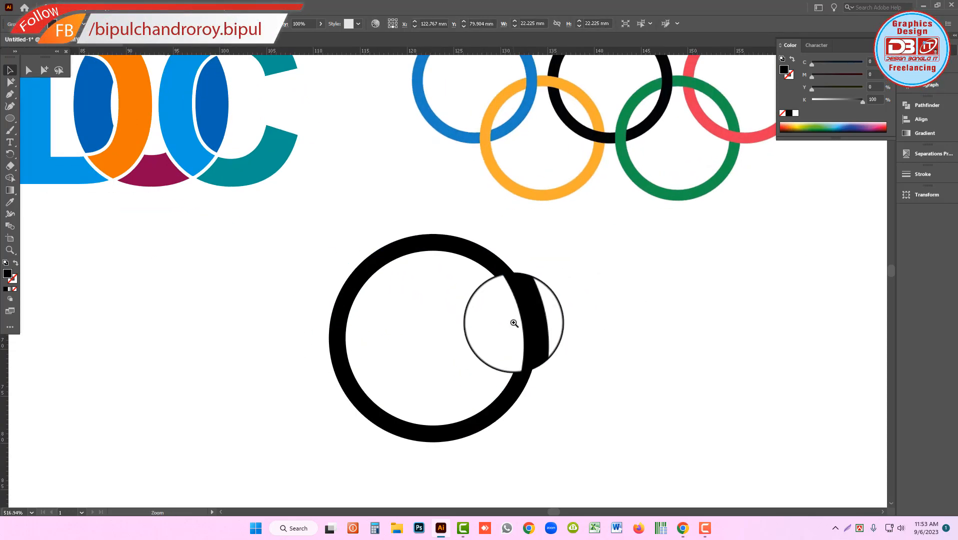
{"action": "key", "text": "ctrl+z"}
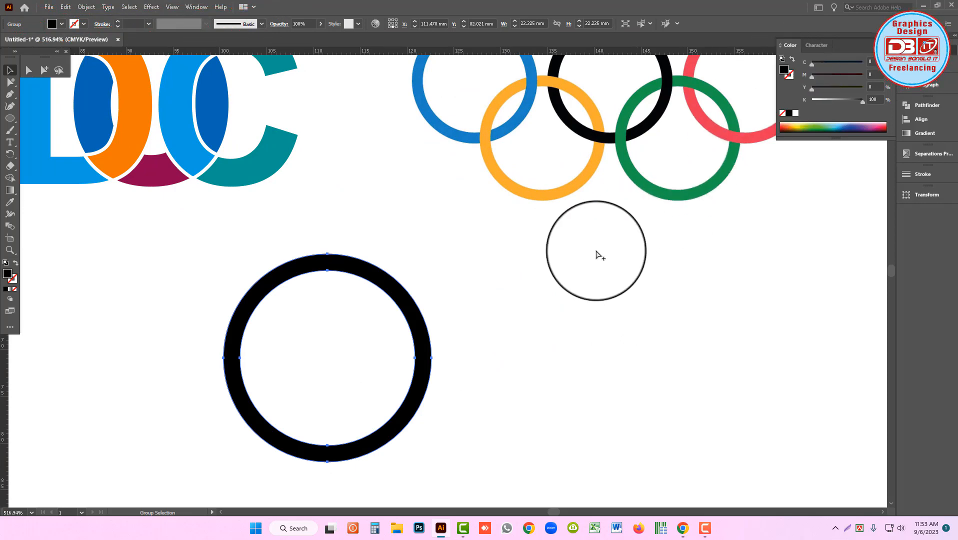
{"action": "key", "text": "ctrl+z"}
{"action": "key", "text": "ctrl+z"}
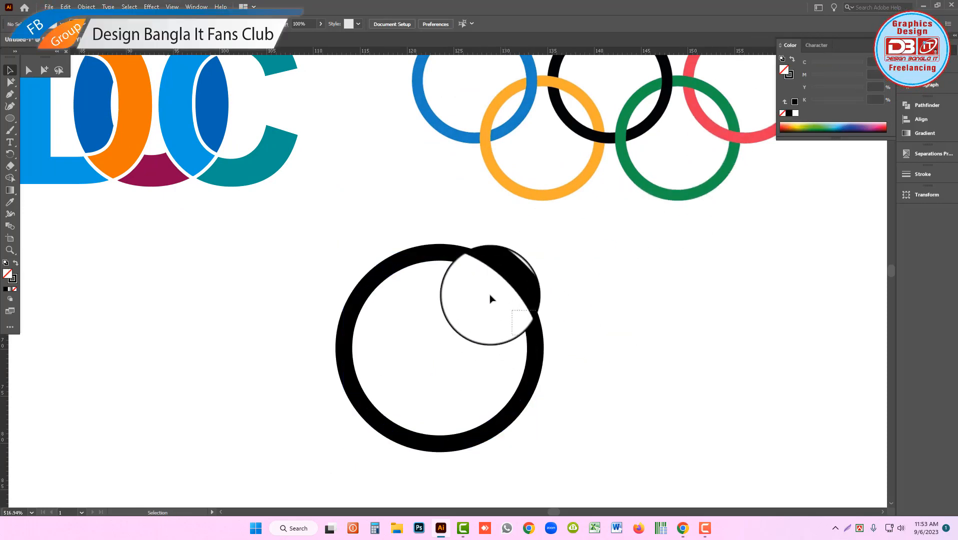
- Expand the black circle's fill and stroke into a solid ring shape
{"action": "left_click", "coordinate": [789, 75]}
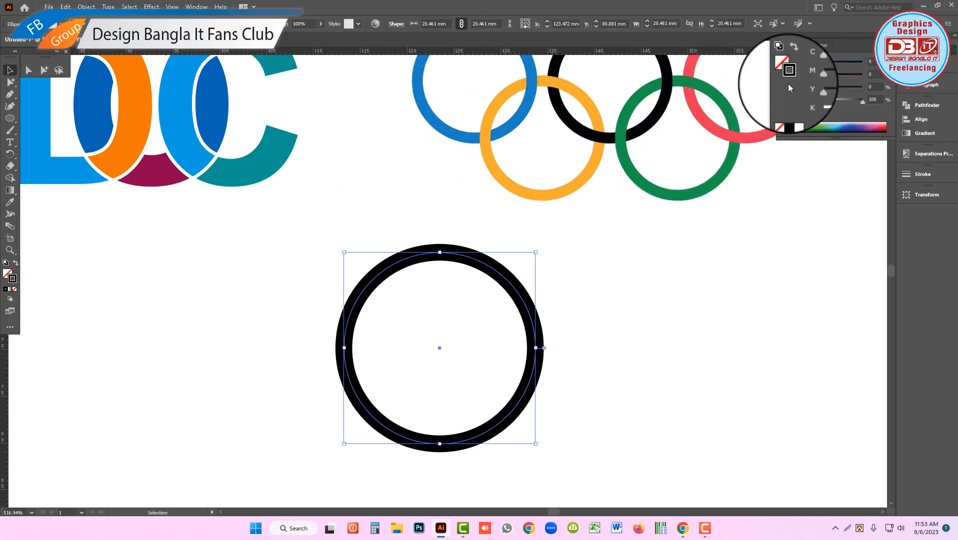
{"action": "left_click", "coordinate": [86, 6]}
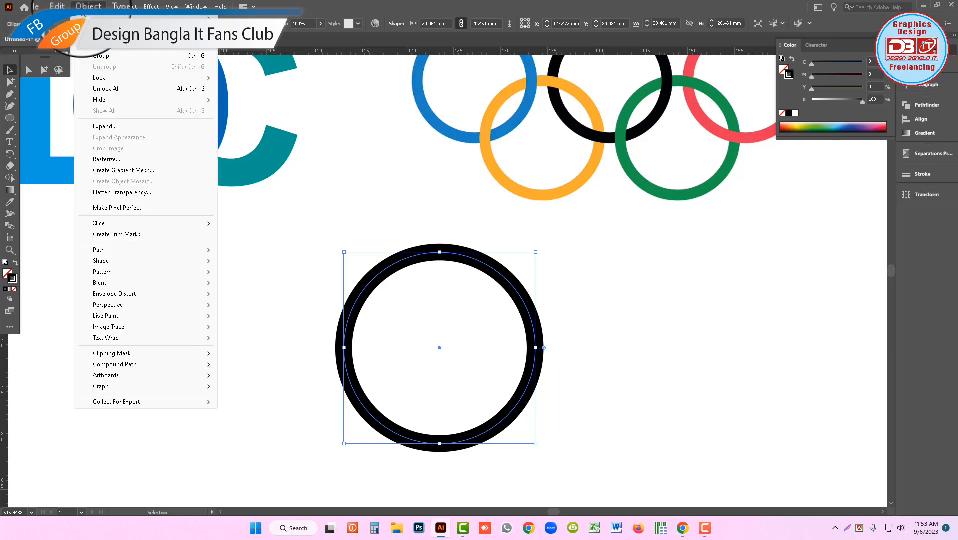
{"action": "left_click", "coordinate": [100, 127]}
{"action": "left_click", "coordinate": [455, 319]}
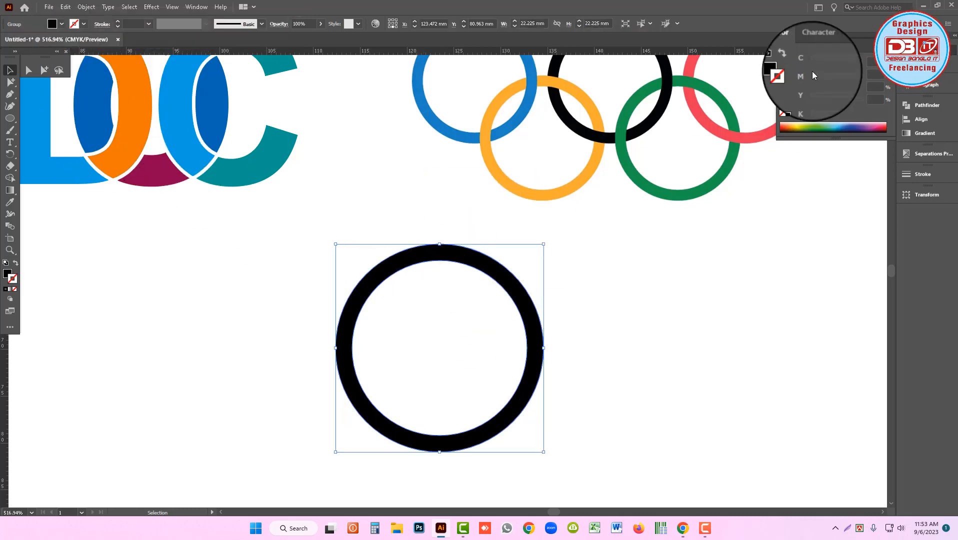
- Scale the ring down to about 16.93 mm and place a diagonally offset copy overlapping it
{"action": "key", "text": "ctrl+minus"}
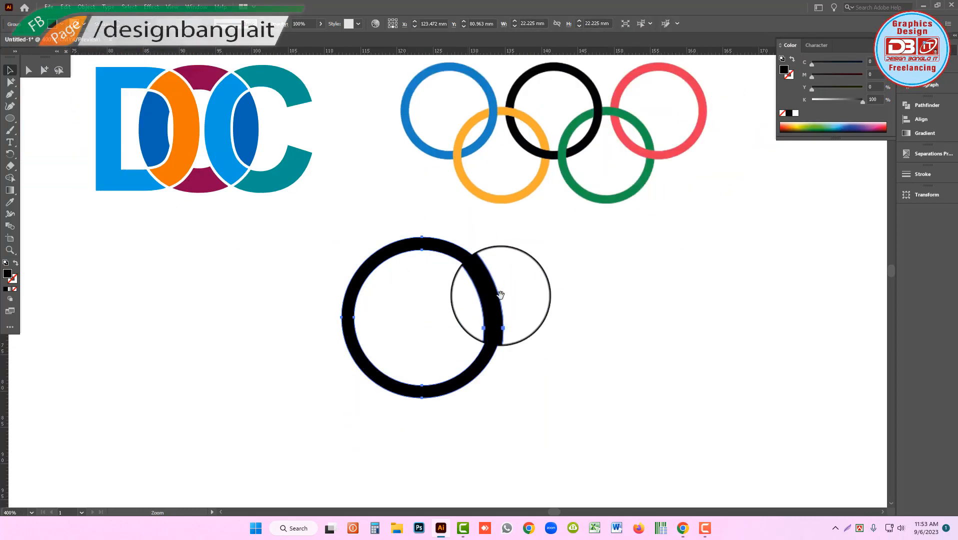
{"action": "left_click_drag", "start_coordinate": [511, 300], "coordinate": [426, 322]}
{"action": "left_click_drag", "start_coordinate": [542, 324], "coordinate": [466, 381]}
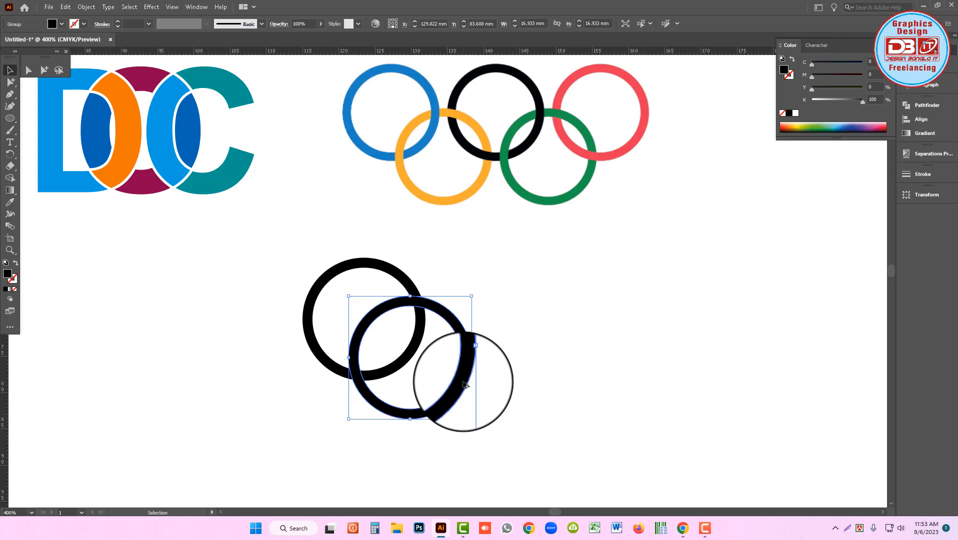
- Fill the lower copied ring with orange, using magenta 52, yellow 100 and black 0, and keep it selected
{"action": "left_click", "coordinate": [863, 88]}
{"action": "left_click", "coordinate": [838, 77]}
{"action": "left_click_drag", "start_coordinate": [861, 102], "coordinate": [654, 119]}
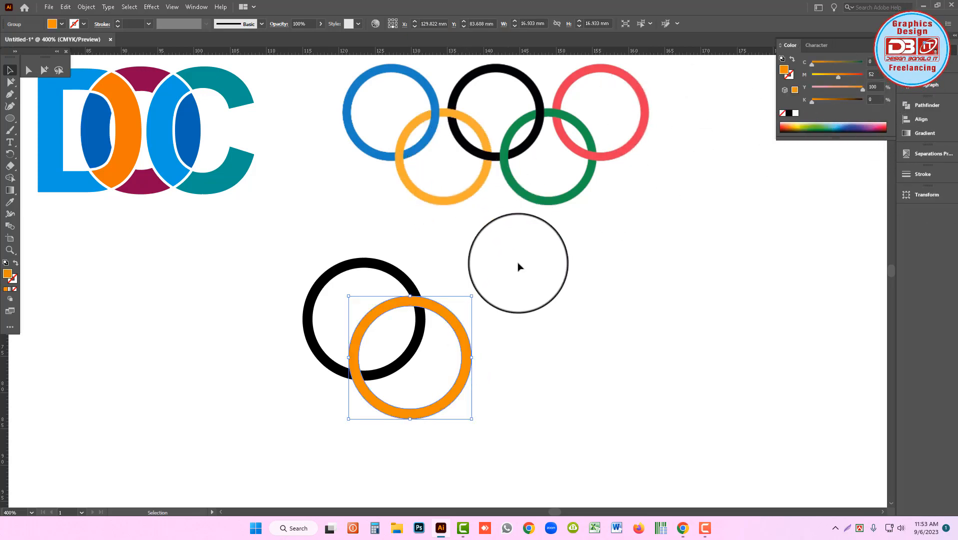
{"action": "left_click", "coordinate": [525, 273]}
{"action": "left_click", "coordinate": [470, 341]}
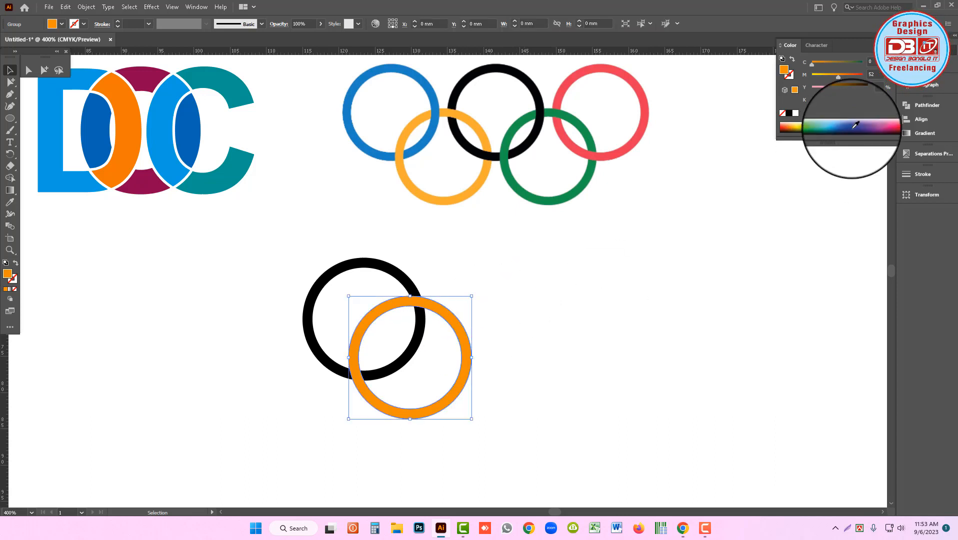
- Set the orange ring's magenta to 33 and move the ring slightly further down and right of the black ring
{"action": "left_click_drag", "start_coordinate": [838, 78], "coordinate": [825, 75]}
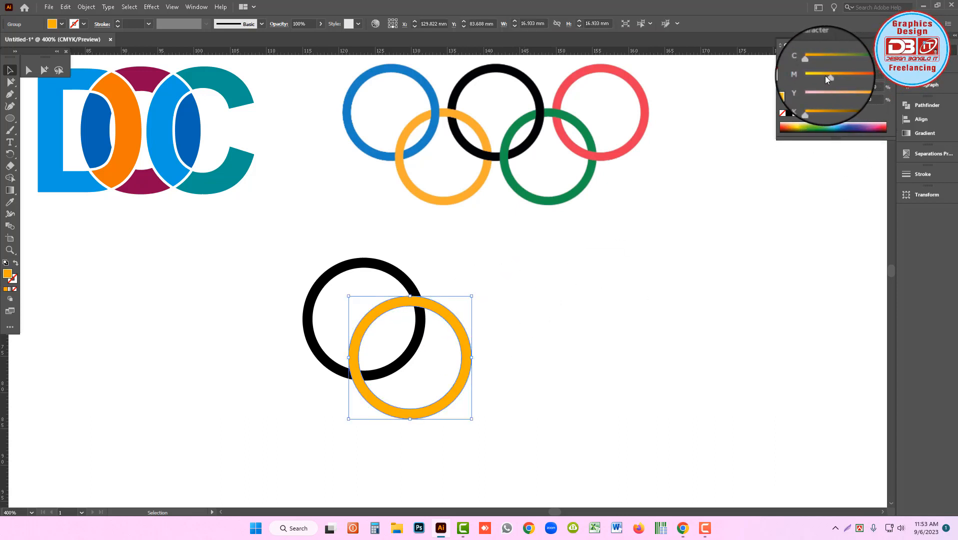
{"action": "left_click", "coordinate": [509, 381]}
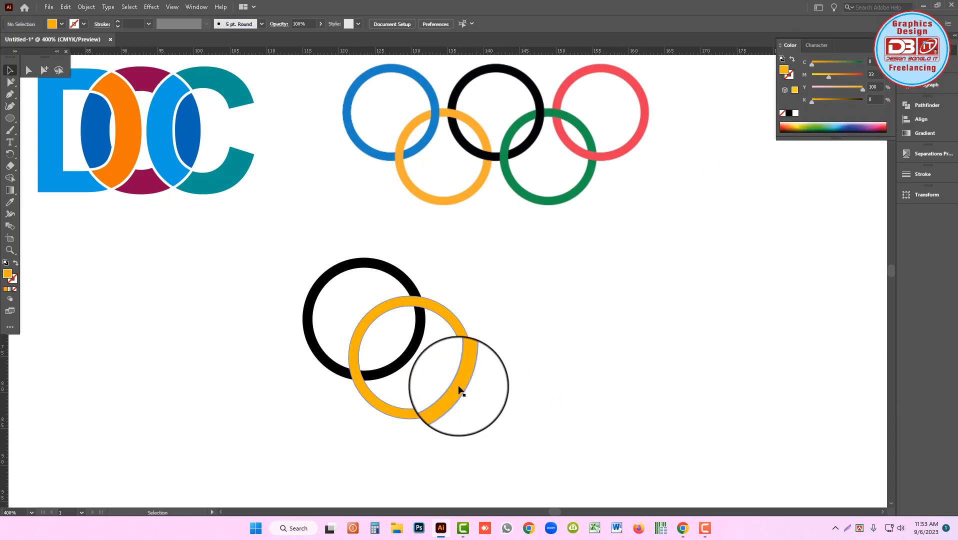
{"action": "left_click_drag", "start_coordinate": [459, 389], "coordinate": [467, 407]}
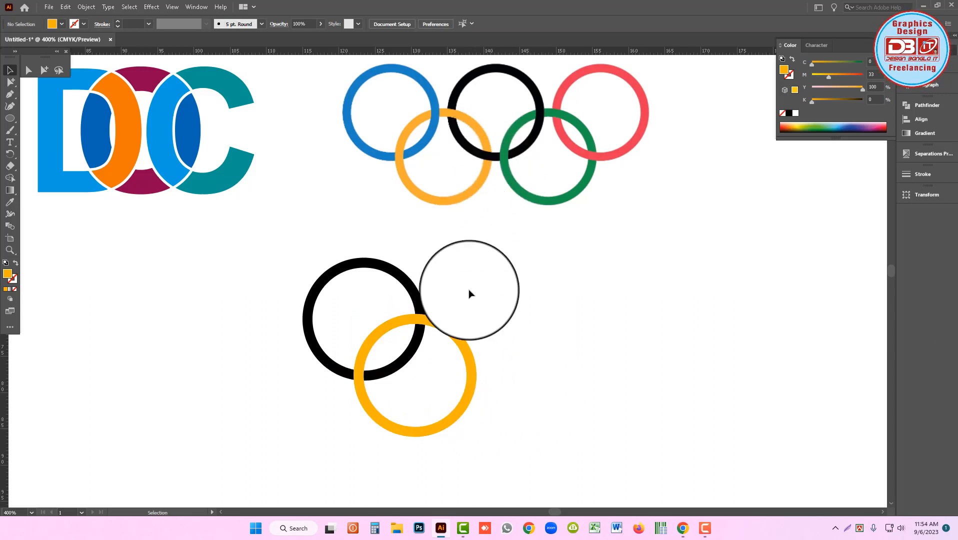
- Place a copy of the black ring level with and to the right of the original, and centre the yellow ring below the pair
{"action": "left_click_drag", "start_coordinate": [424, 303], "coordinate": [559, 322]}
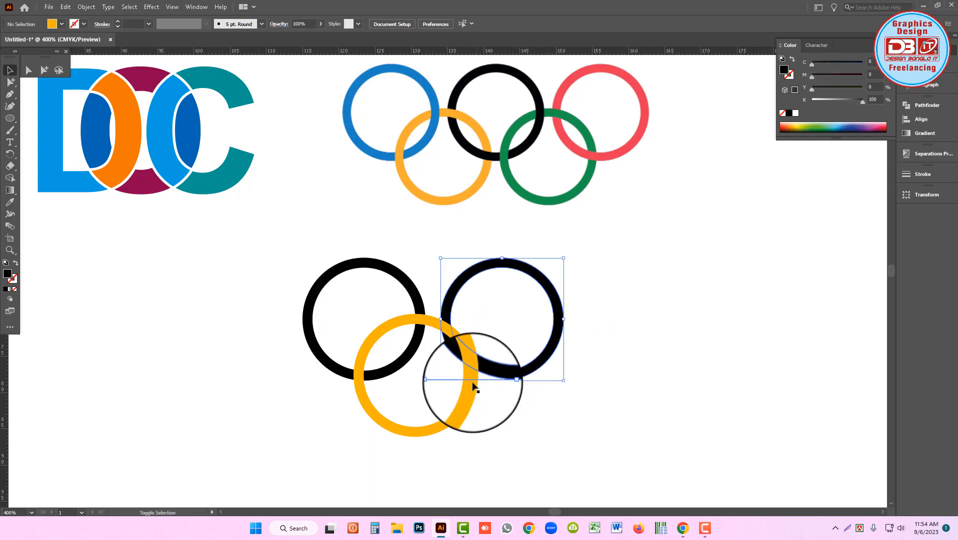
{"action": "left_click_drag", "start_coordinate": [468, 411], "coordinate": [487, 405]}
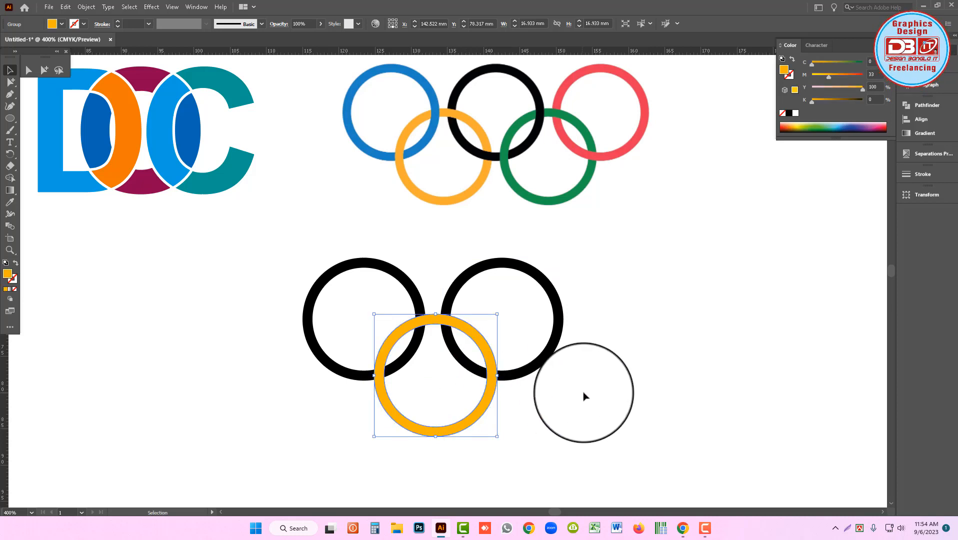
{"action": "left_click", "coordinate": [585, 395]}
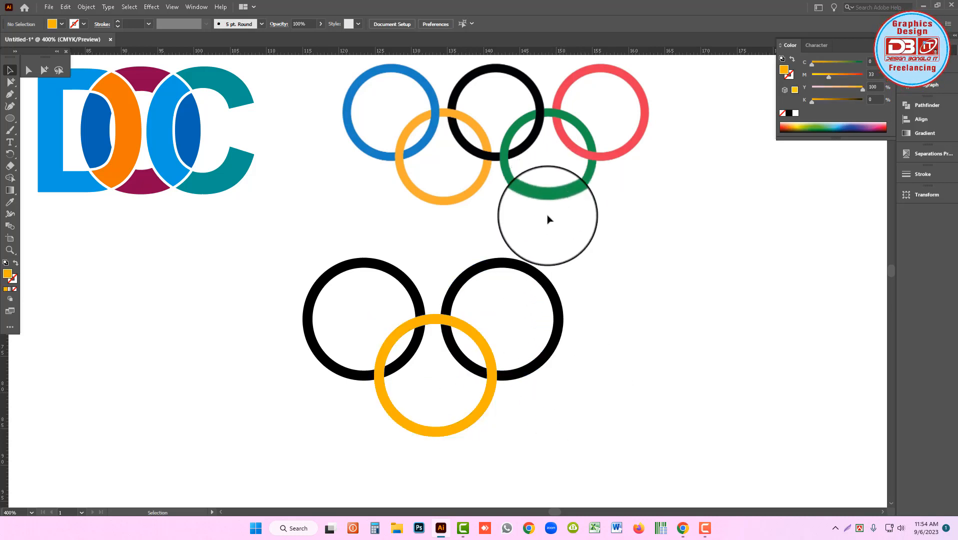
- Place a copy of the yellow ring to its right in the lower row, overlapping the second black ring
{"action": "left_click_drag", "start_coordinate": [477, 420], "coordinate": [609, 425]}
{"action": "left_click", "coordinate": [658, 360]}
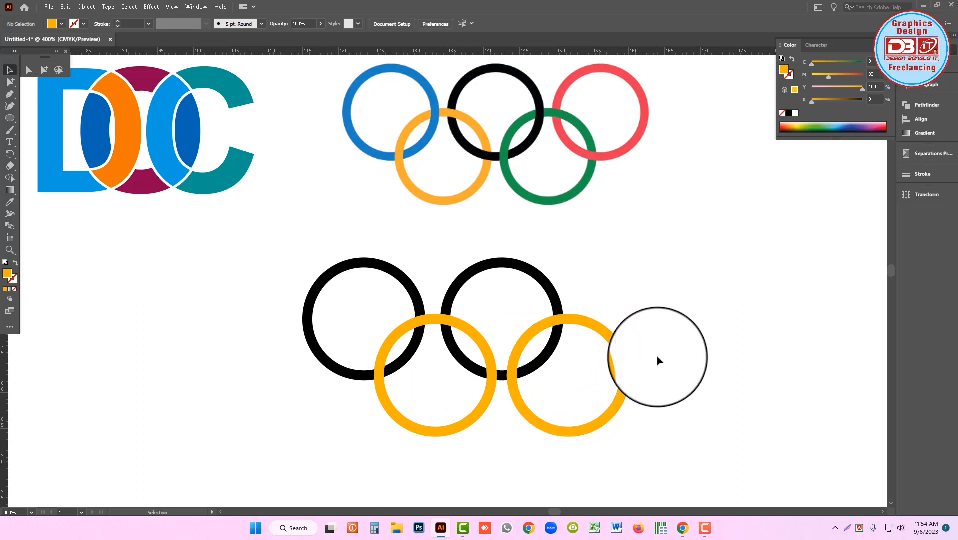
{"action": "scroll", "coordinate": [625, 360], "scroll_direction": "right", "scroll_amount": 3}
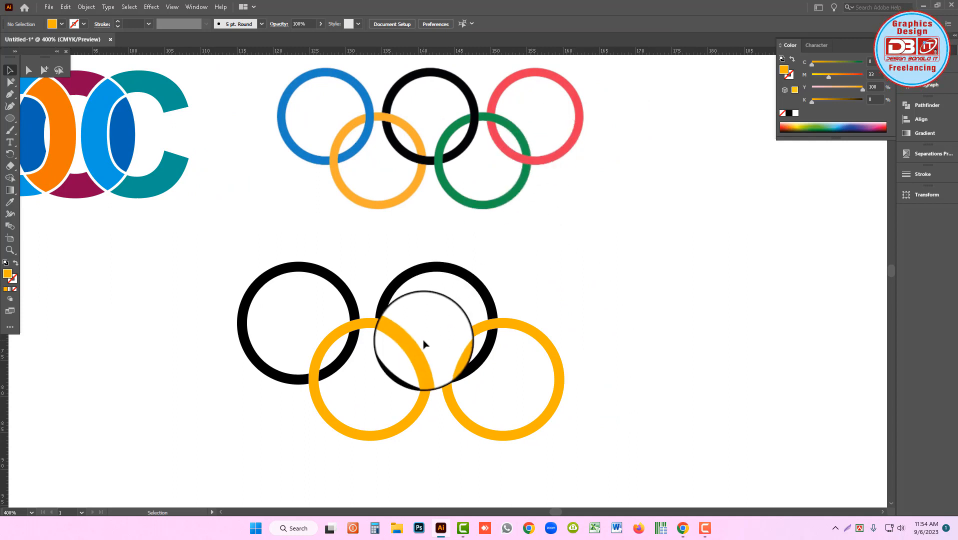
- Add a third black ring at the right end of the upper row and shift the two right-hand black rings slightly left
{"action": "left_click_drag", "start_coordinate": [399, 290], "coordinate": [535, 292]}
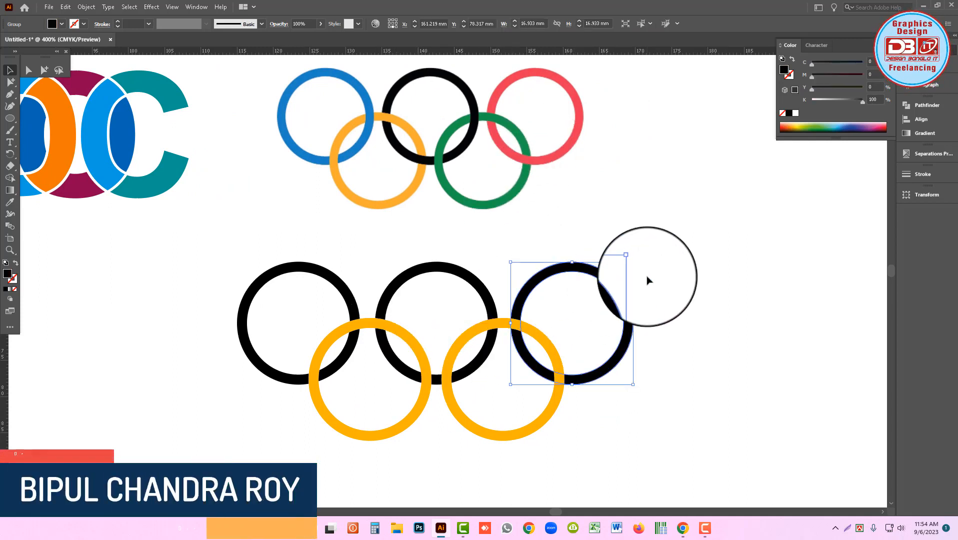
{"action": "left_click", "coordinate": [690, 296]}
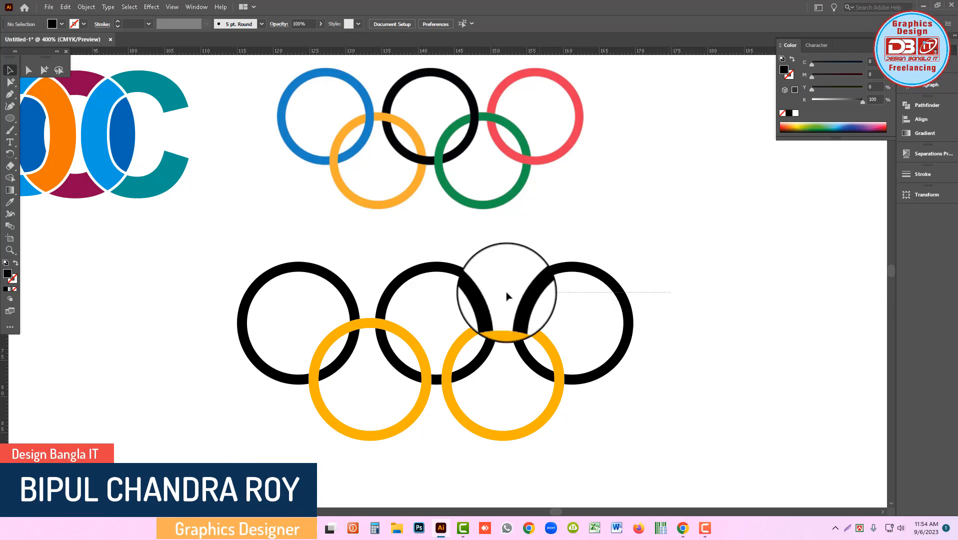
{"action": "left_click_drag", "start_coordinate": [431, 270], "coordinate": [422, 274]}
{"action": "left_click", "coordinate": [556, 228]}
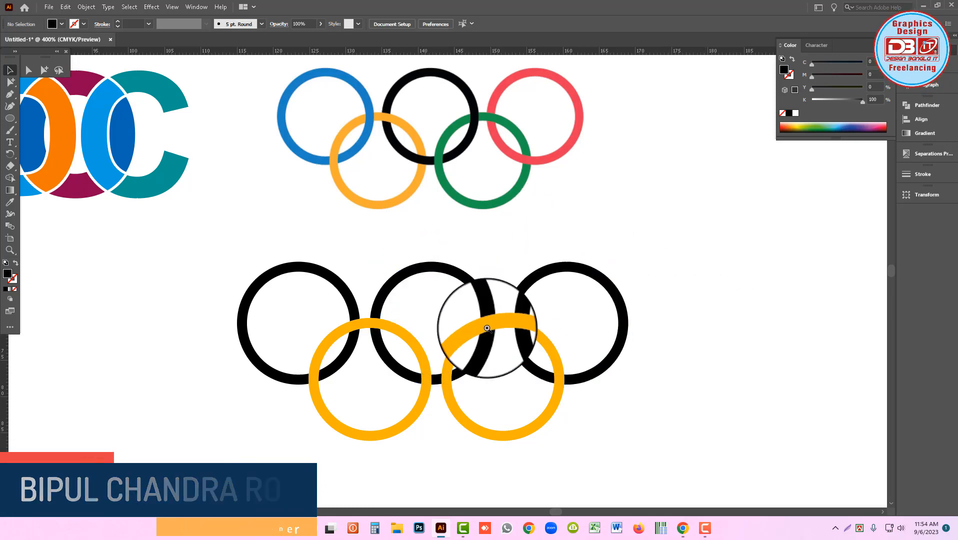
- Recolour the upper-left black ring blue, using full cyan and no black
{"action": "left_click", "coordinate": [488, 325], "text": "ctrl+alt"}
{"action": "left_click_drag", "start_coordinate": [533, 352], "coordinate": [573, 374]}
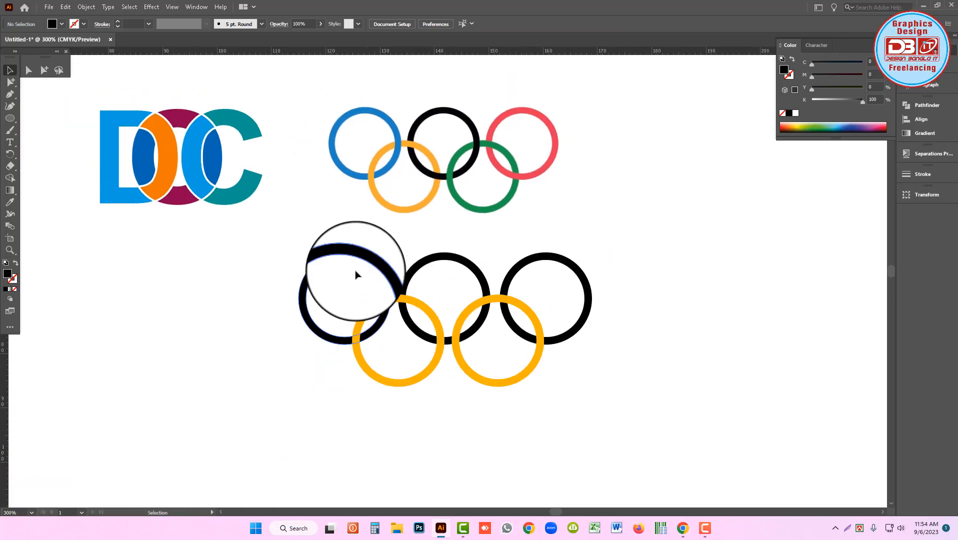
{"action": "left_click", "coordinate": [336, 270]}
{"action": "left_click_drag", "start_coordinate": [847, 64], "coordinate": [867, 65]}
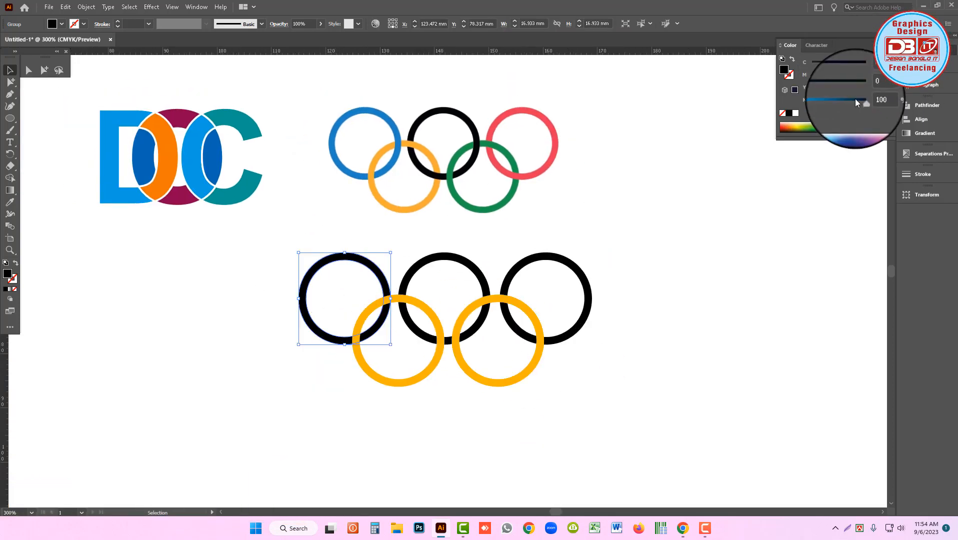
{"action": "left_click_drag", "start_coordinate": [855, 100], "coordinate": [708, 121]}
- Fill the lower-right yellow ring with green, using cyan 100, magenta 0 and yellow 100
{"action": "left_click", "coordinate": [408, 325]}
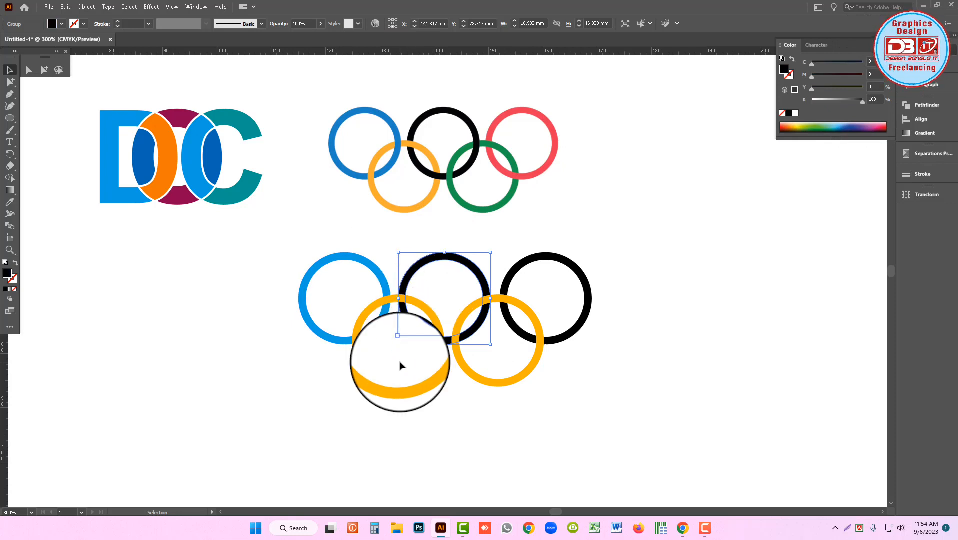
{"action": "left_click", "coordinate": [491, 374]}
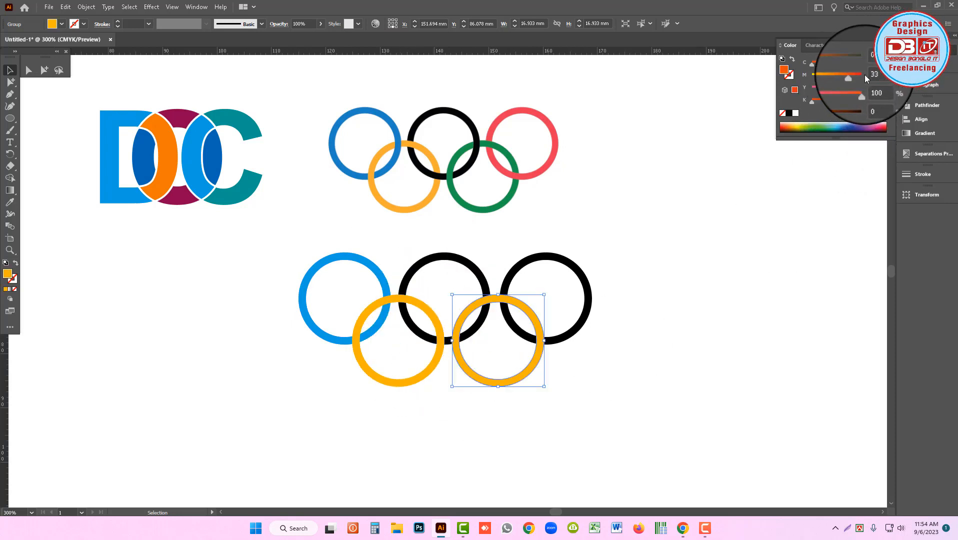
{"action": "mouse_move", "coordinate": [865, 75]}
{"action": "left_mouse_down"}
{"action": "mouse_move", "coordinate": [812, 79]}
{"action": "mouse_move", "coordinate": [867, 64]}
{"action": "left_mouse_up"}
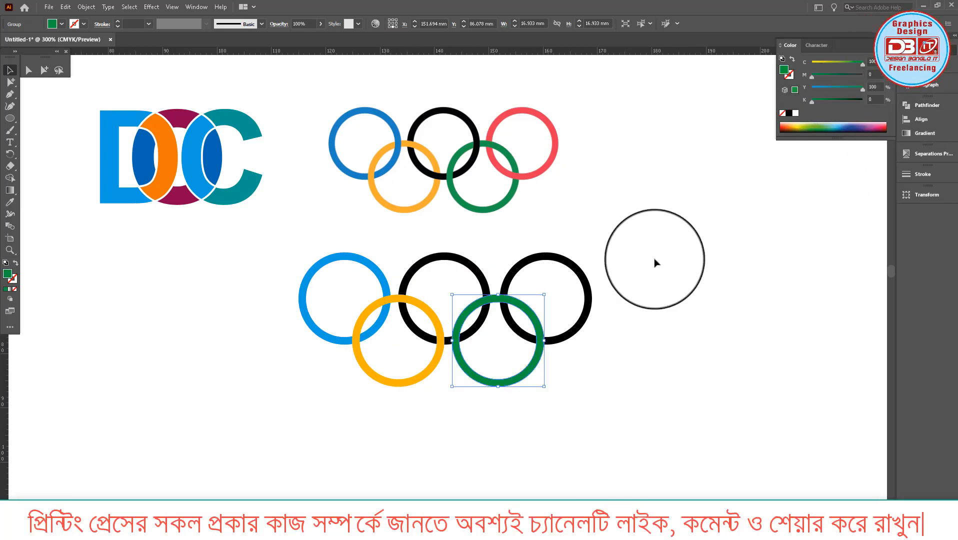
- Fill the upper-right black ring with red, using magenta 100, yellow 100 and black 0, and clear the selection
{"action": "left_click", "coordinate": [579, 275]}
{"action": "mouse_move", "coordinate": [811, 89]}
{"action": "left_mouse_down"}
{"action": "mouse_move", "coordinate": [864, 90]}
{"action": "mouse_move", "coordinate": [863, 75]}
{"action": "mouse_move", "coordinate": [812, 102]}
{"action": "left_mouse_up"}
{"action": "key", "text": "ctrl+shift+a"}
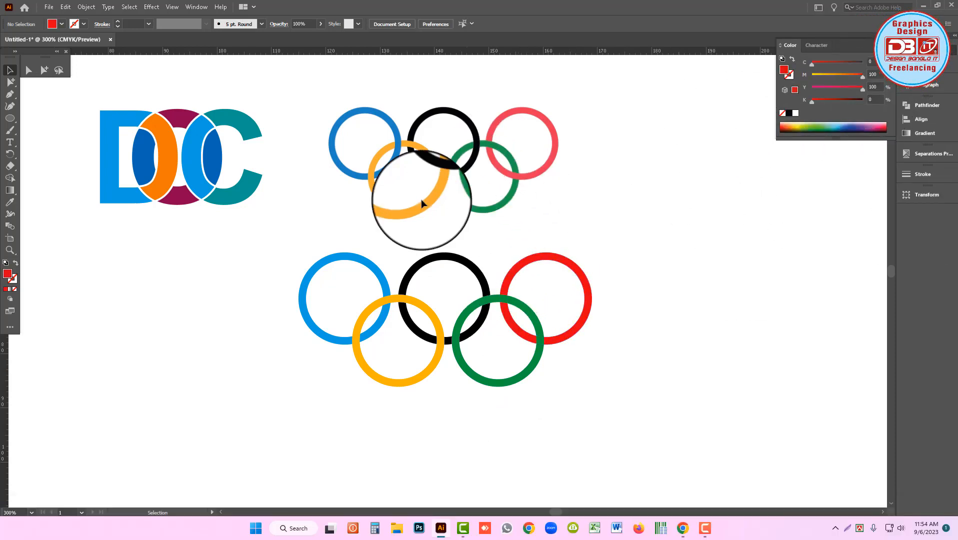
- Select all five coloured rings together and show the Pathfinder options
{"action": "key", "text": "ctrl+space"}
{"action": "left_click_drag", "start_coordinate": [471, 262], "coordinate": [496, 272]}
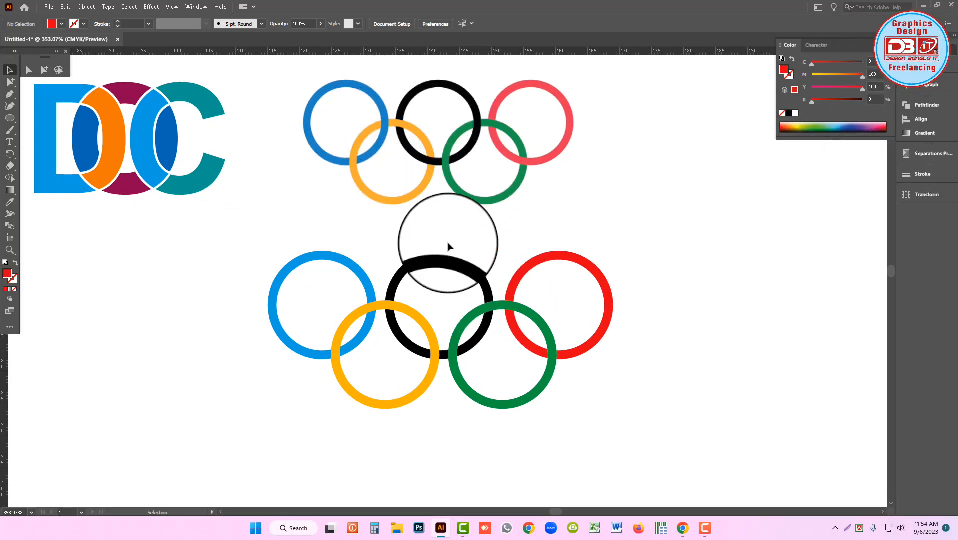
{"action": "left_click_drag", "start_coordinate": [192, 292], "coordinate": [628, 388]}
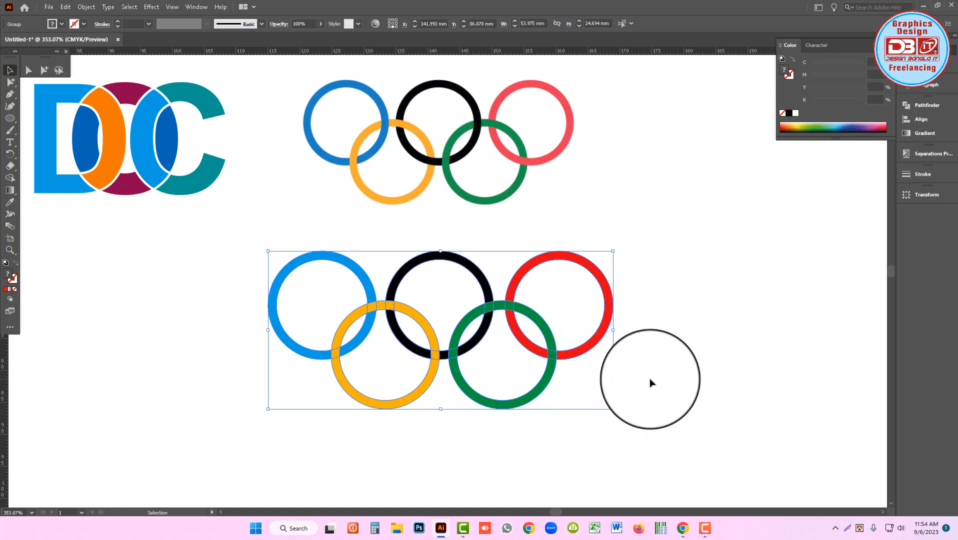
{"action": "key", "text": "ctrl+alt"}
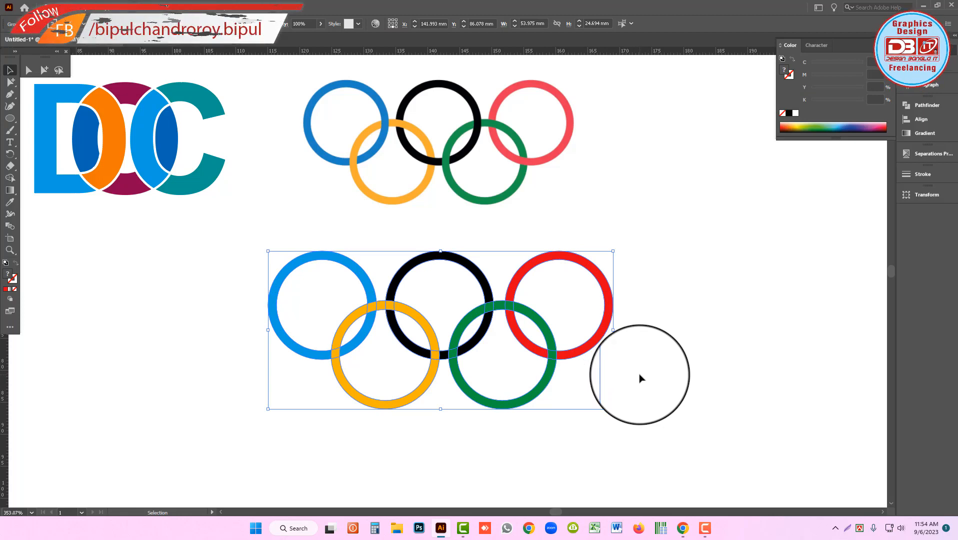
{"action": "left_click_drag", "start_coordinate": [673, 390], "coordinate": [256, 257]}
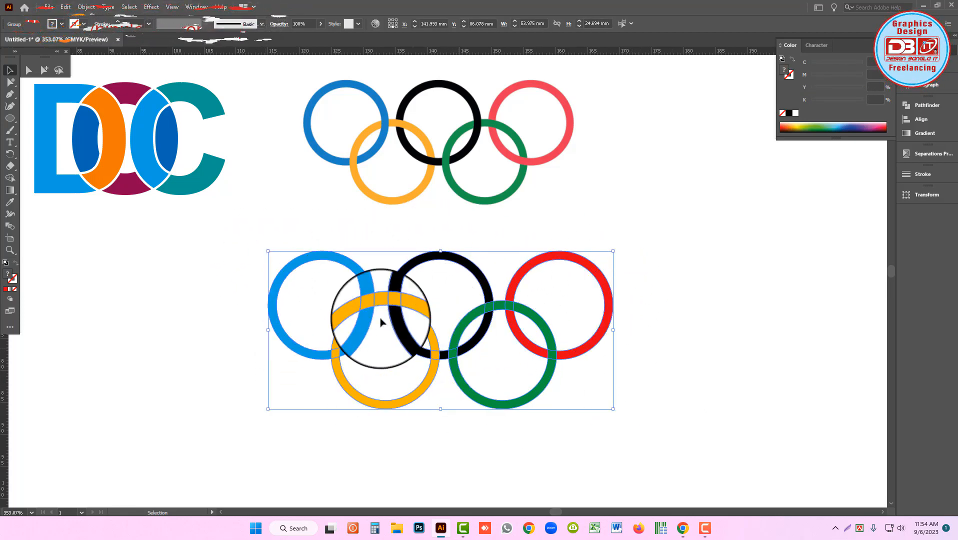
{"action": "left_click", "coordinate": [916, 107]}
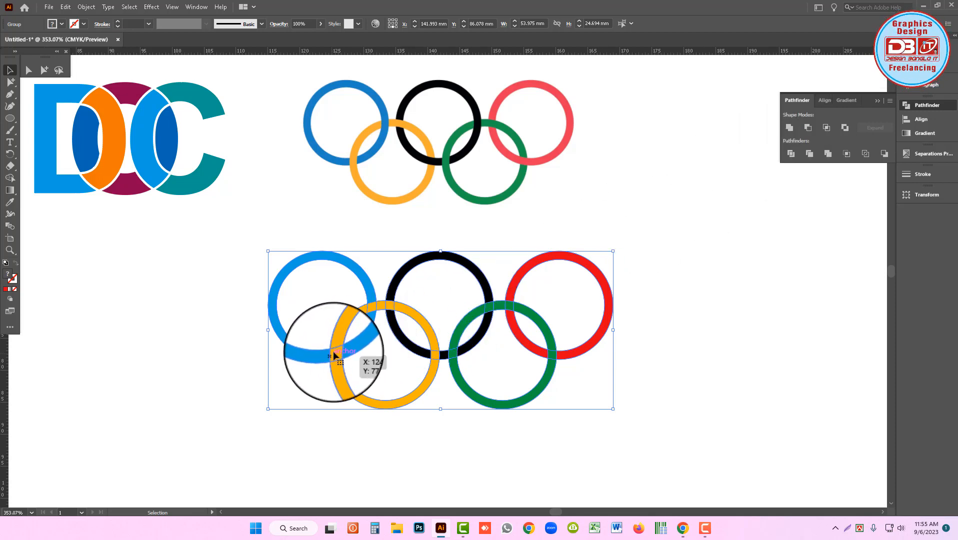
- Try uniting all five rings into one shape with Pathfinder Unite, inspect the merged shape, and undo it
{"action": "left_click", "coordinate": [793, 131]}
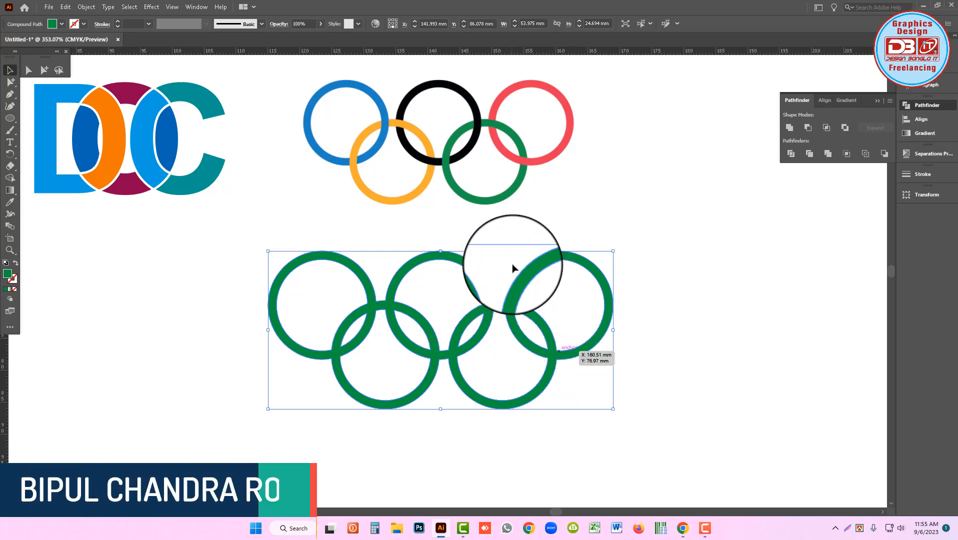
{"action": "left_click", "coordinate": [655, 309]}
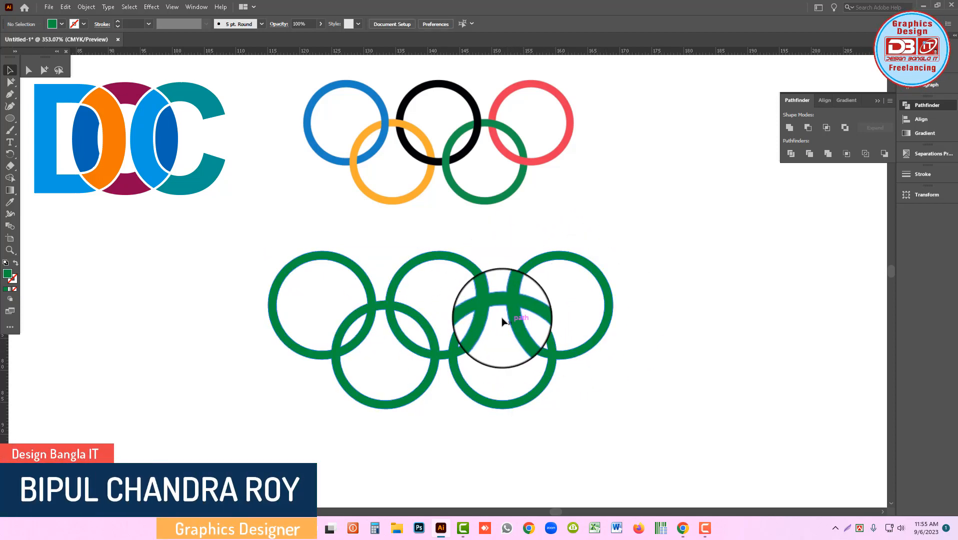
{"action": "left_click", "coordinate": [507, 324]}
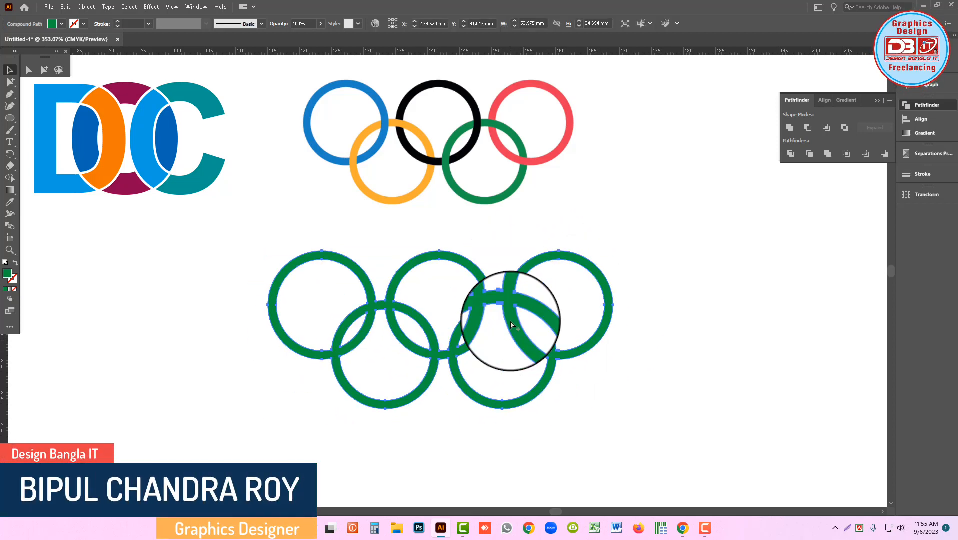
{"action": "key", "text": "ctrl+z"}
- Try Pathfinder Minus Front on the five rings, undo it, and try Intersect on the same selection
{"action": "left_click", "coordinate": [791, 153]}
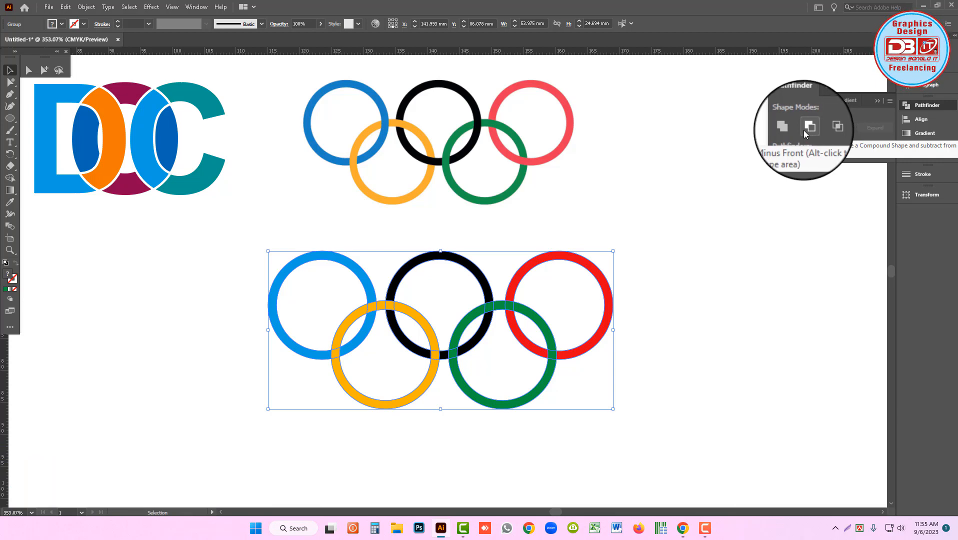
{"action": "left_click", "coordinate": [807, 128]}
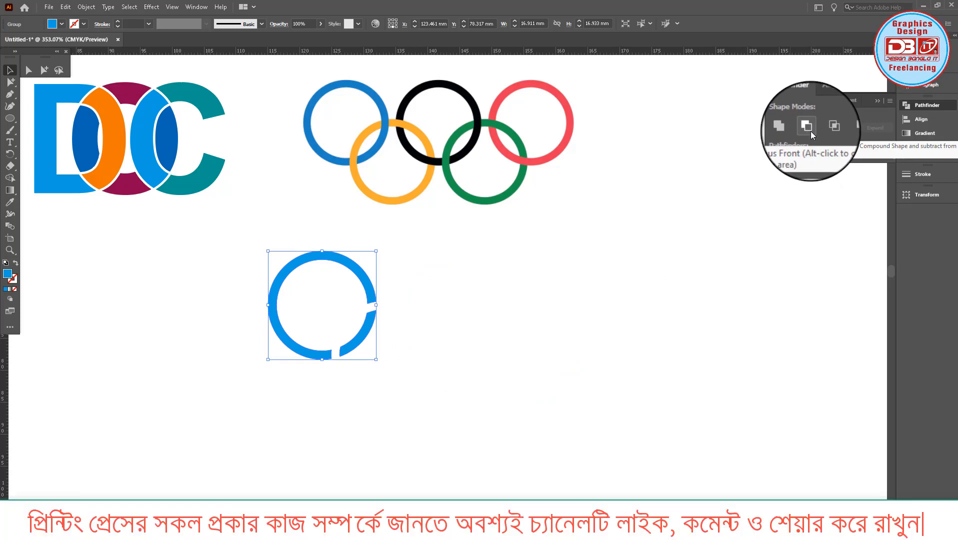
{"action": "key", "text": "ctrl+z"}
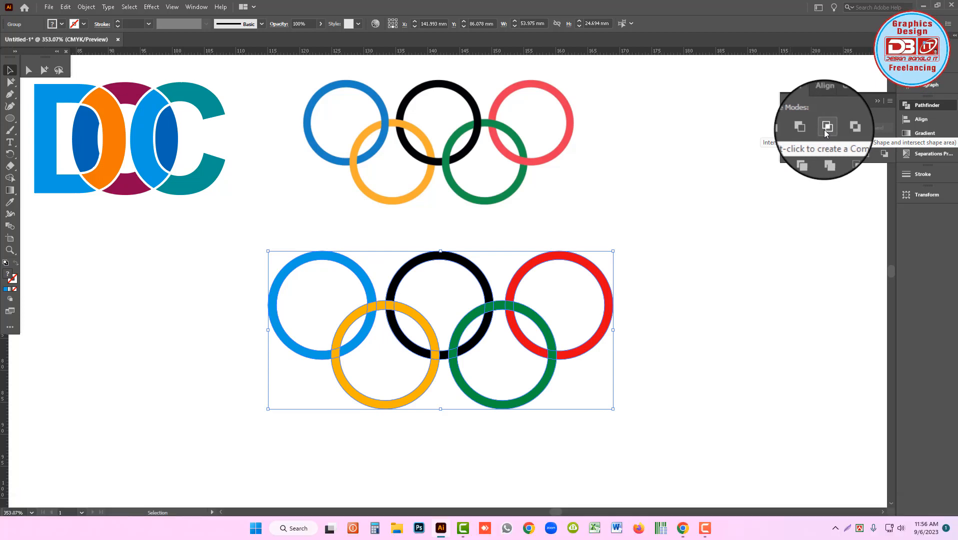
{"action": "left_click", "coordinate": [826, 128]}
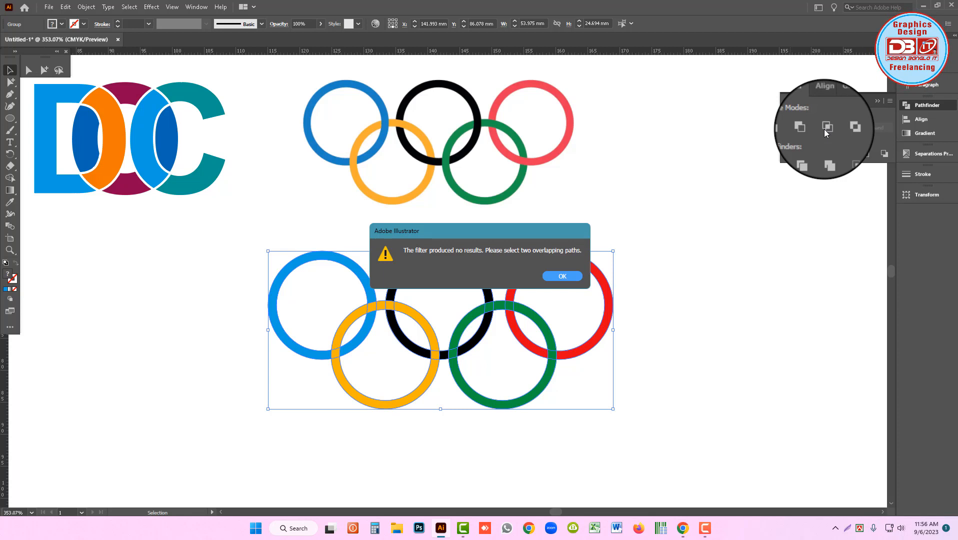
{"action": "left_click", "coordinate": [561, 278]}
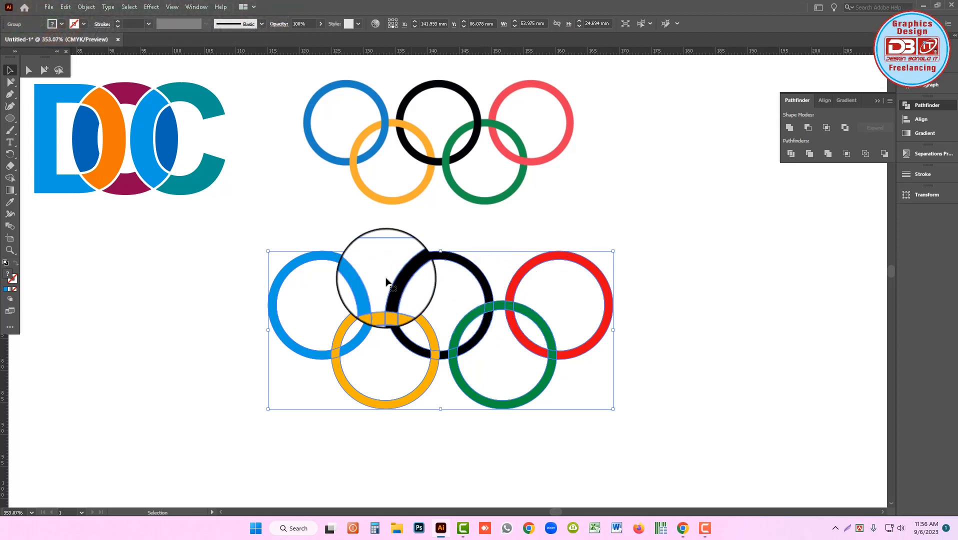
- Ungroup the selected rings and select only the green ring
{"action": "key", "text": "ctrl+shift+g"}
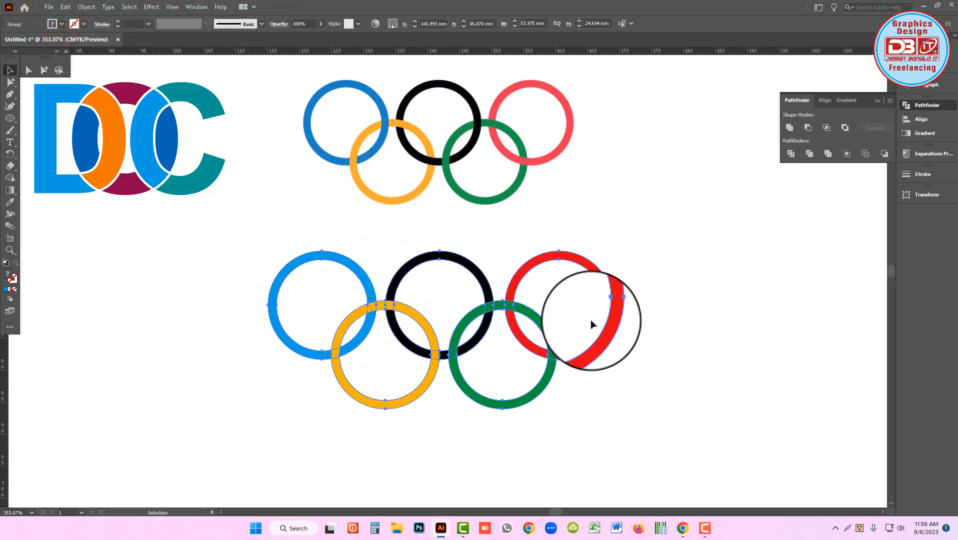
{"action": "left_click", "coordinate": [685, 312]}
{"action": "left_click", "coordinate": [536, 322]}
- Select all five coloured rings again and move the whole arrangement slightly up and to the left
{"action": "key", "text": "ctrl+space"}
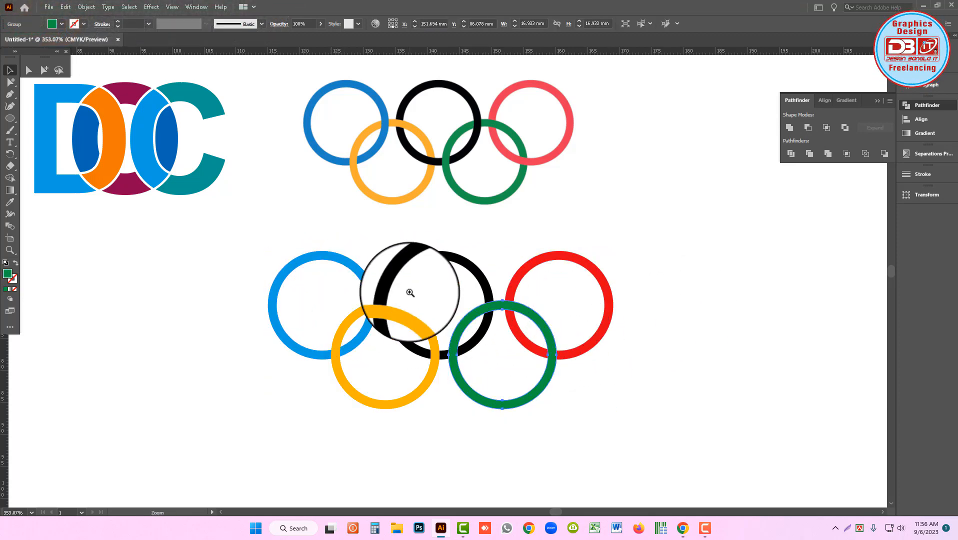
{"action": "left_click_drag", "start_coordinate": [410, 293], "coordinate": [487, 349]}
{"action": "left_click_drag", "start_coordinate": [261, 288], "coordinate": [669, 388]}
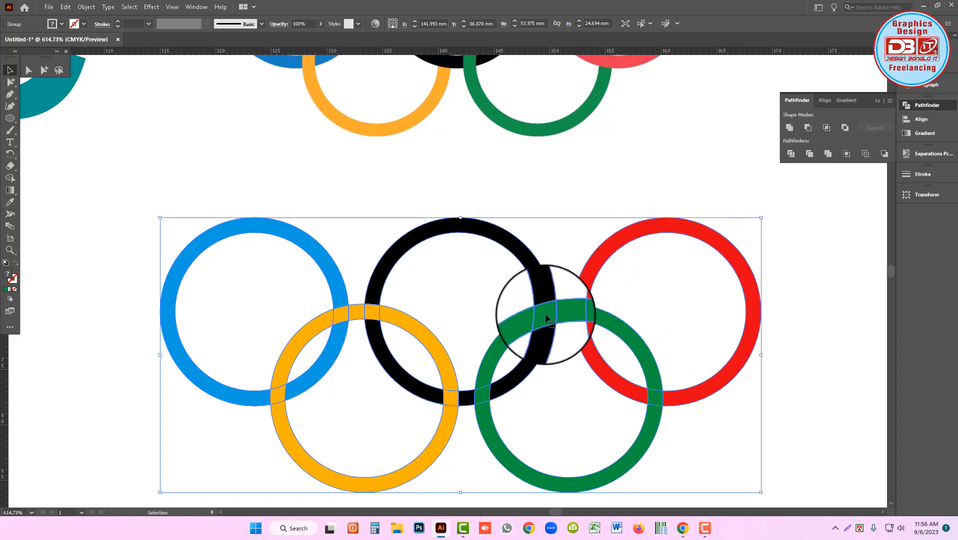
{"action": "left_click_drag", "start_coordinate": [544, 311], "coordinate": [499, 272]}
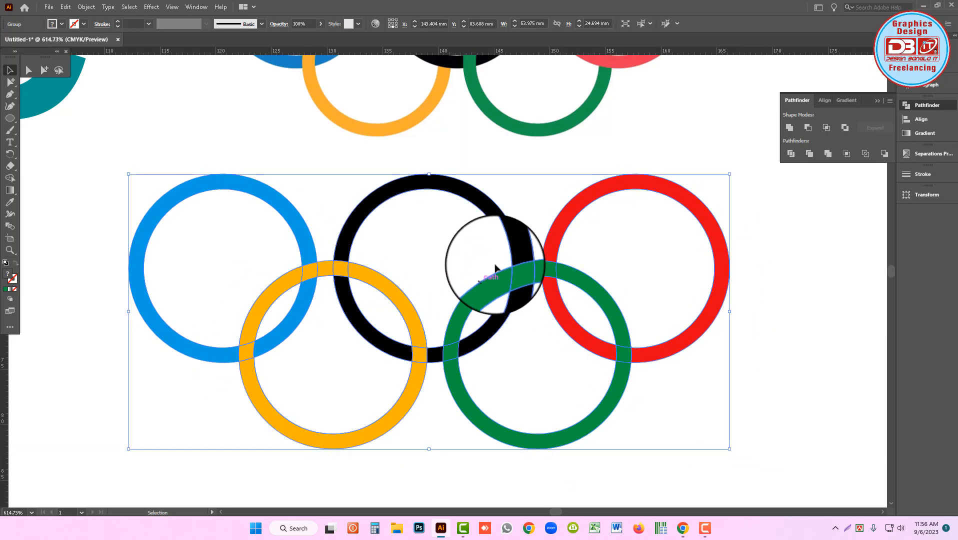
{"action": "right_click", "coordinate": [496, 269]}
{"action": "left_click", "coordinate": [525, 351]}
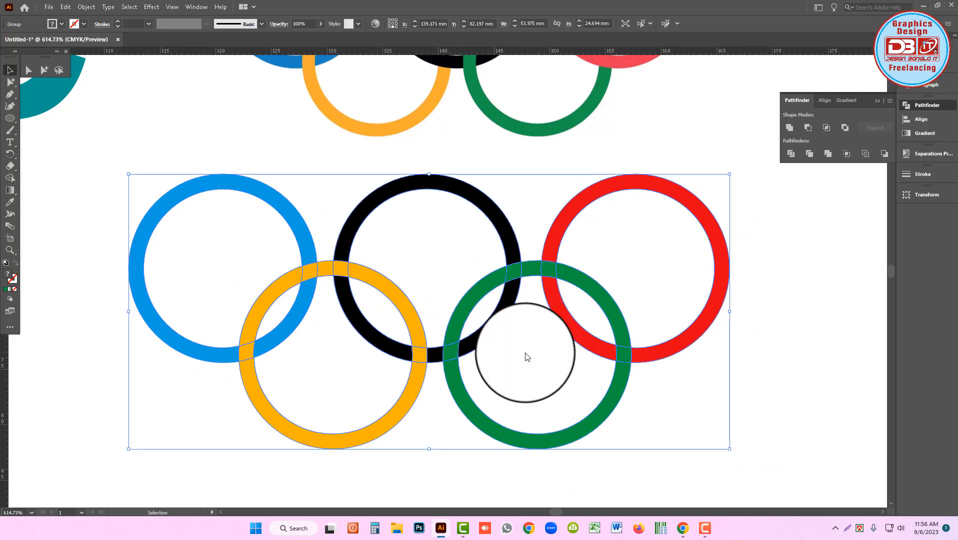
- Try pulling apart the divided arcs of the red and black rings, including those inside the green ring, undoing each move
{"action": "left_click", "coordinate": [783, 320]}
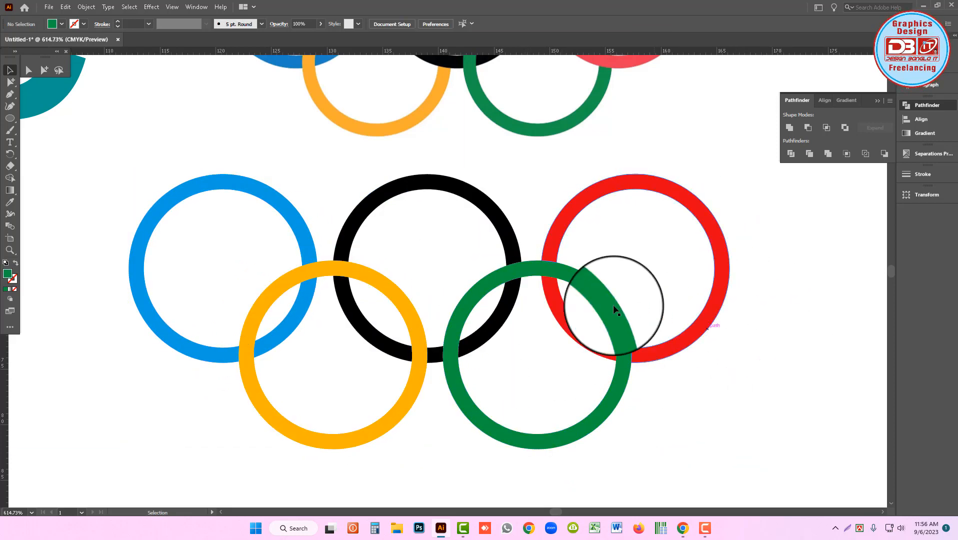
{"action": "left_click", "coordinate": [550, 239]}
{"action": "left_click_drag", "start_coordinate": [557, 231], "coordinate": [625, 194]}
{"action": "key", "text": "ctrl+z"}
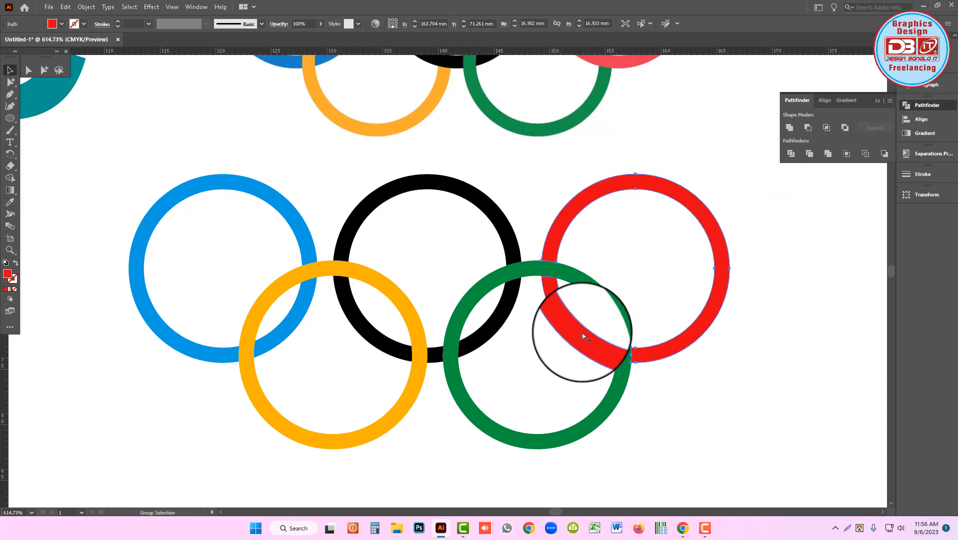
{"action": "left_click_drag", "start_coordinate": [583, 336], "coordinate": [552, 391]}
{"action": "key", "text": "ctrl+z"}
{"action": "left_click_drag", "start_coordinate": [470, 342], "coordinate": [530, 369]}
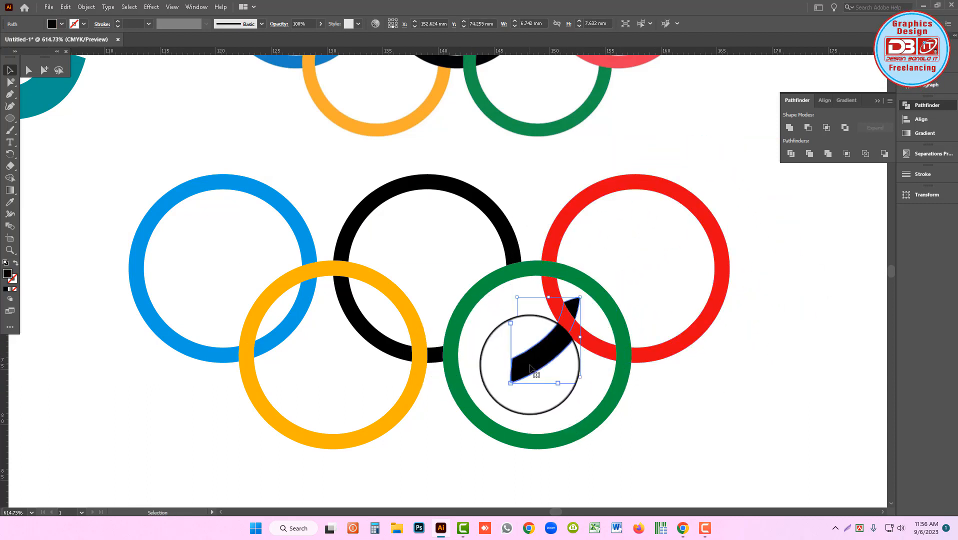
{"action": "key", "text": "ctrl+z"}
{"action": "left_click_drag", "start_coordinate": [442, 184], "coordinate": [465, 143]}
{"action": "key", "text": "ctrl+z"}
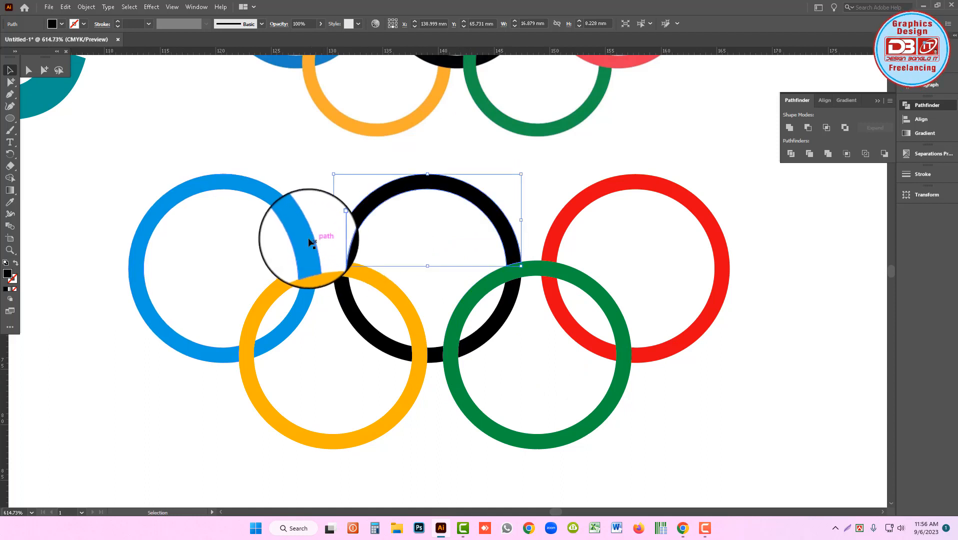
- Try moving the separate arcs around the blue, yellow and green rings, undoing each move
{"action": "left_click_drag", "start_coordinate": [310, 242], "coordinate": [273, 188]}
{"action": "key", "text": "ctrl+z"}
{"action": "left_click_drag", "start_coordinate": [261, 392], "coordinate": [224, 428]}
{"action": "key", "text": "ctrl+z"}
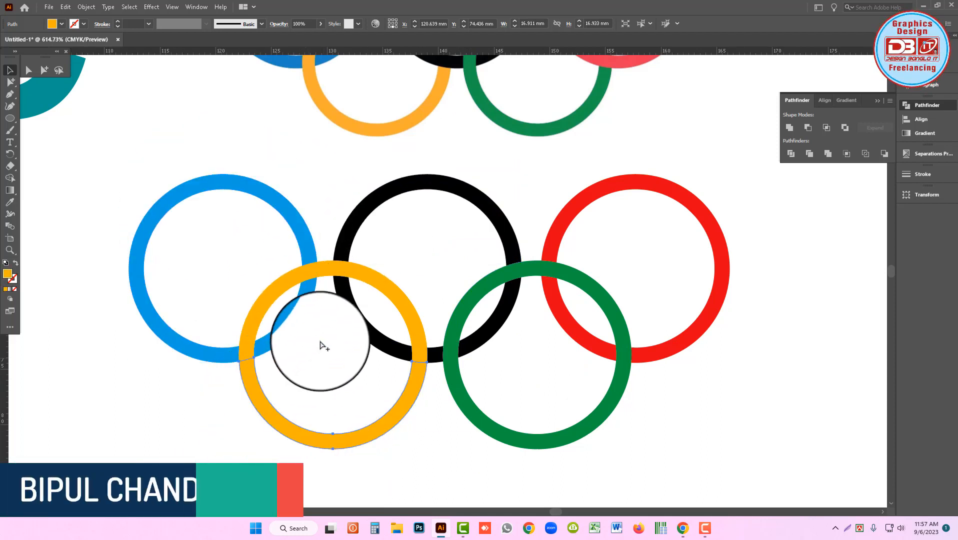
{"action": "left_click_drag", "start_coordinate": [369, 343], "coordinate": [346, 371]}
{"action": "key", "text": "ctrl+z"}
{"action": "left_click_drag", "start_coordinate": [458, 397], "coordinate": [447, 437]}
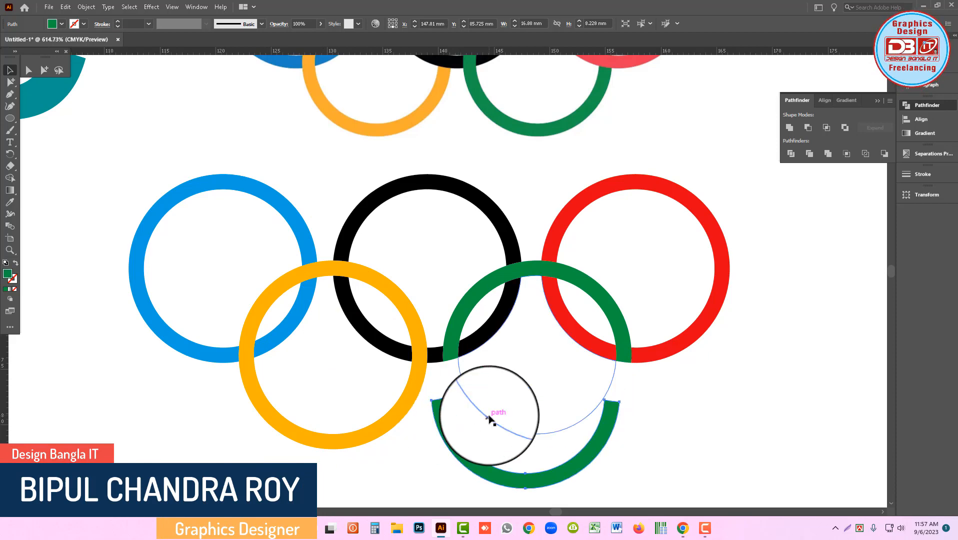
{"action": "key", "text": "ctrl+z"}
- Recolour the upper overlap of the blue and yellow rings with the blue ring's colour using the Eyedropper
{"action": "key", "text": "ctrl+minus"}
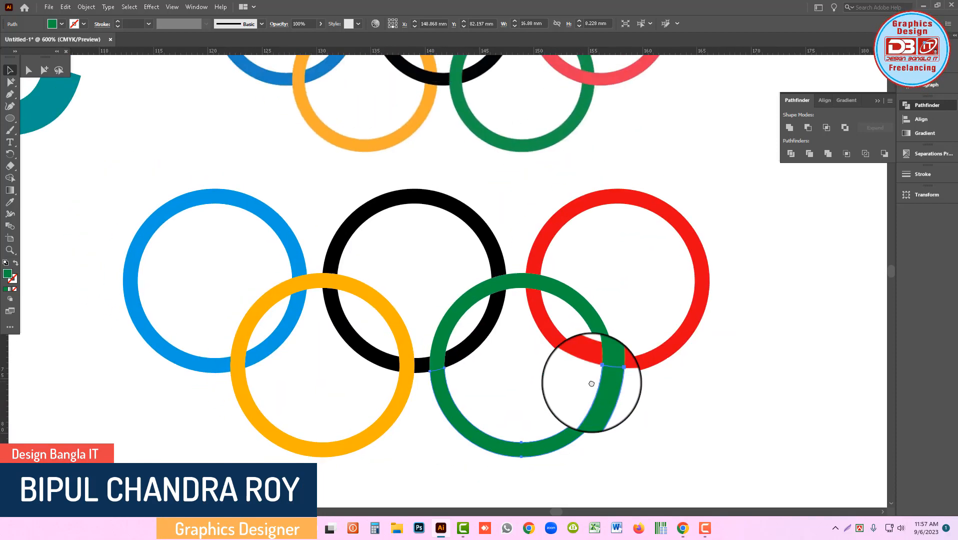
{"action": "key", "text": "ctrl+minus"}
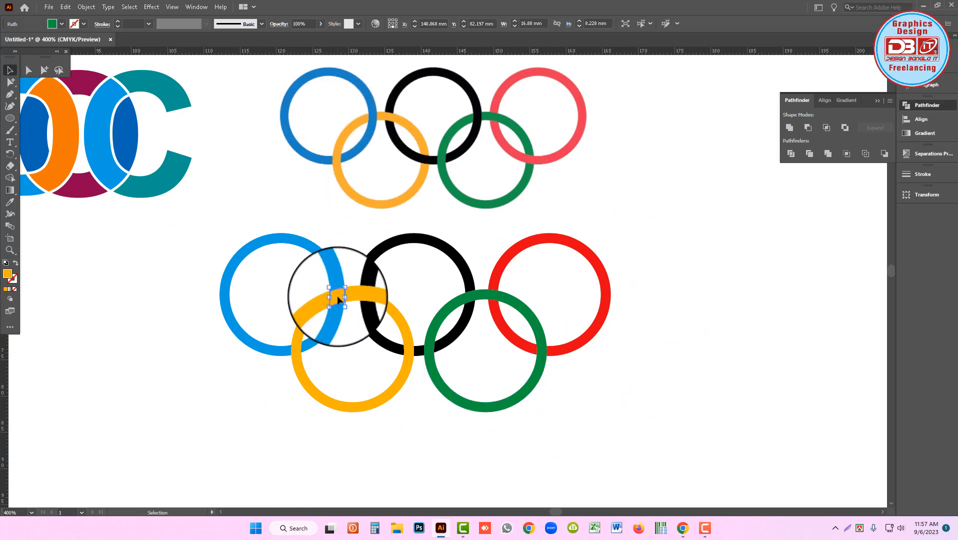
{"action": "left_click", "coordinate": [10, 202]}
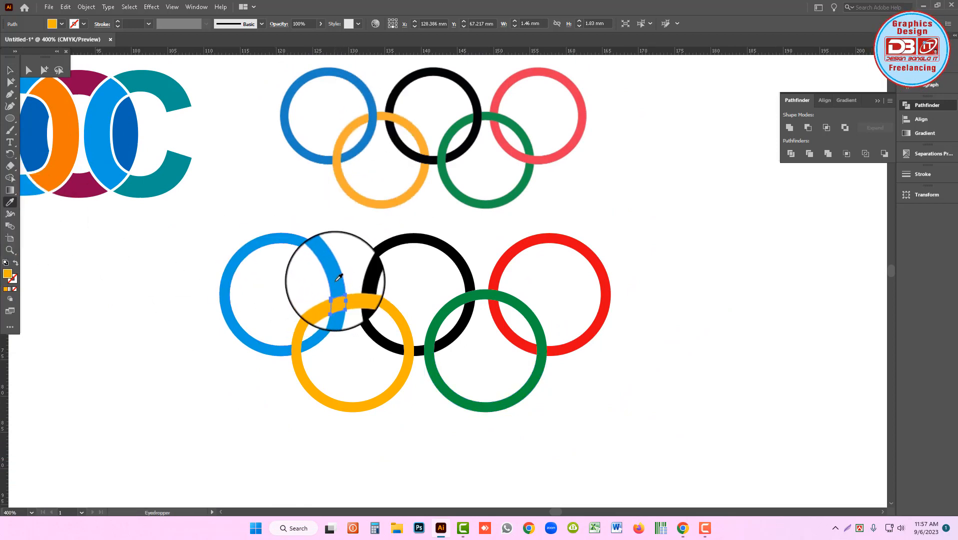
{"action": "left_click", "coordinate": [341, 232]}
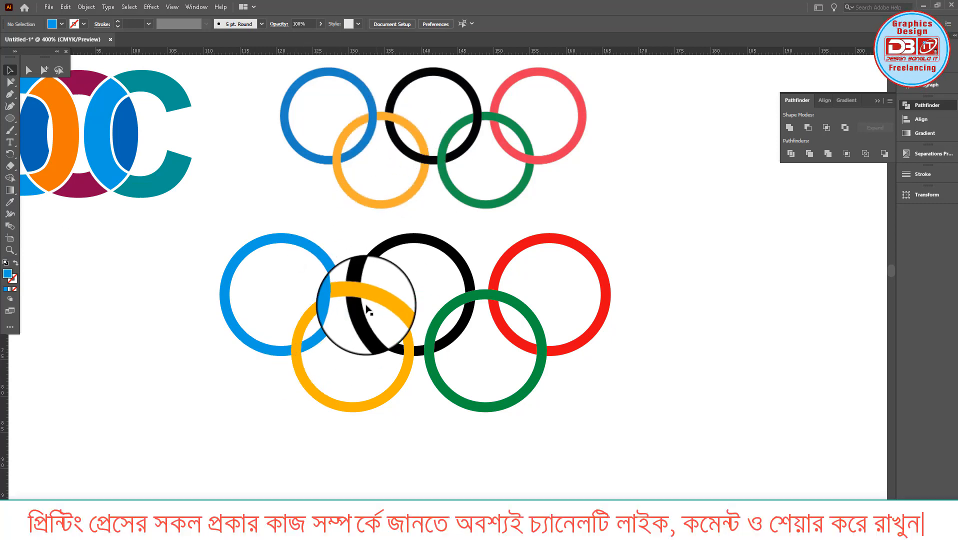
- Recolour the lower overlap of the yellow and black rings black by sampling the black ring with the Eyedropper
{"action": "left_click", "coordinate": [409, 351]}
{"action": "left_click", "coordinate": [9, 202]}
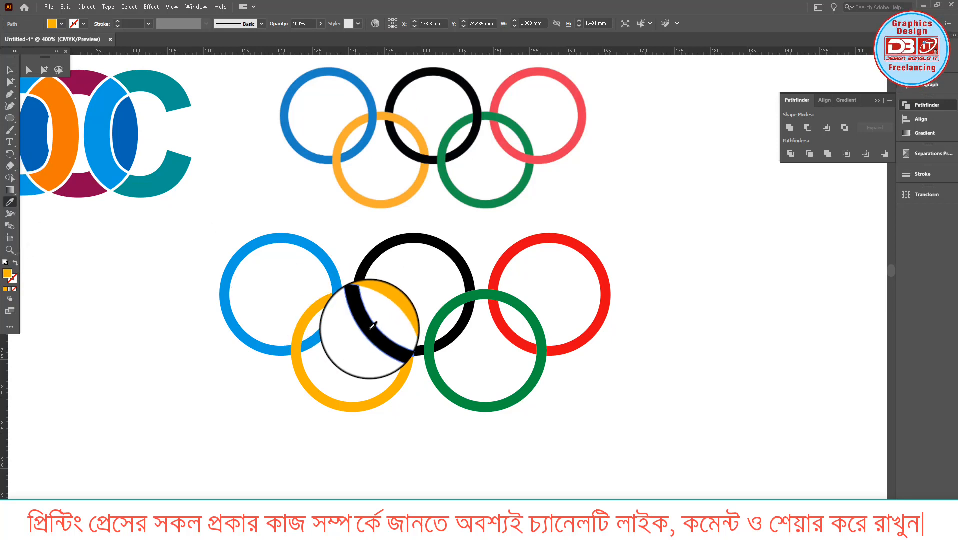
{"action": "key", "text": "v"}
{"action": "left_click", "coordinate": [422, 285]}
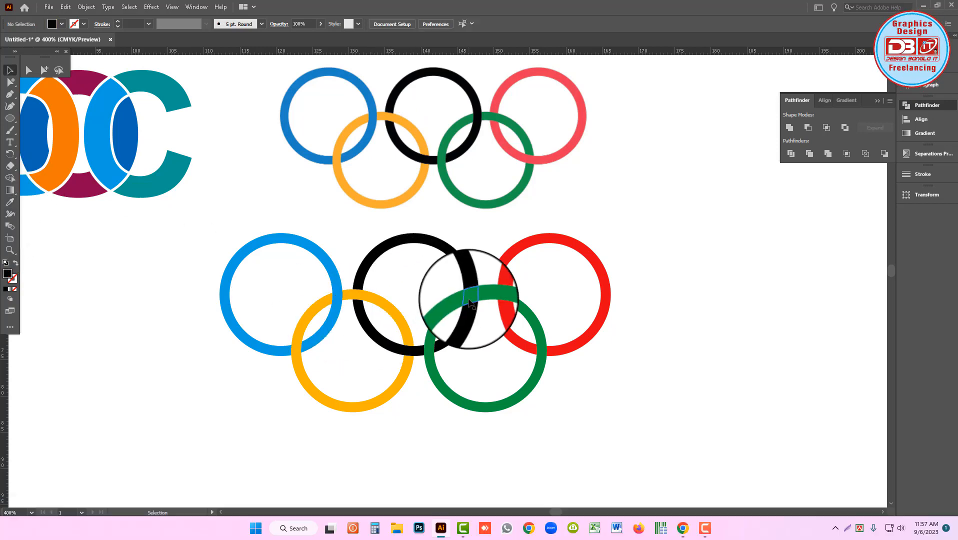
- Recolour the upper overlap of the black and green rings with black sampled from the black ring
{"action": "left_click", "coordinate": [469, 302]}
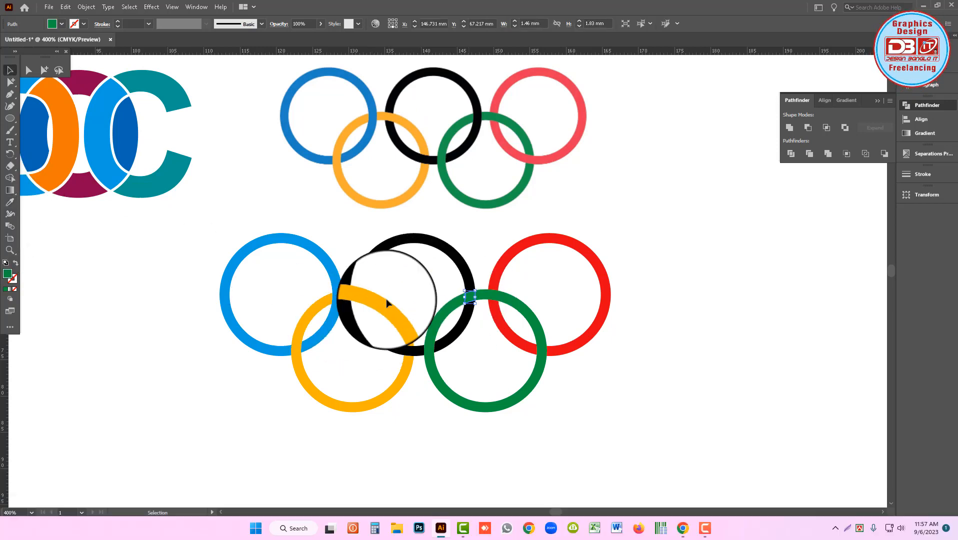
{"action": "left_click", "coordinate": [10, 204]}
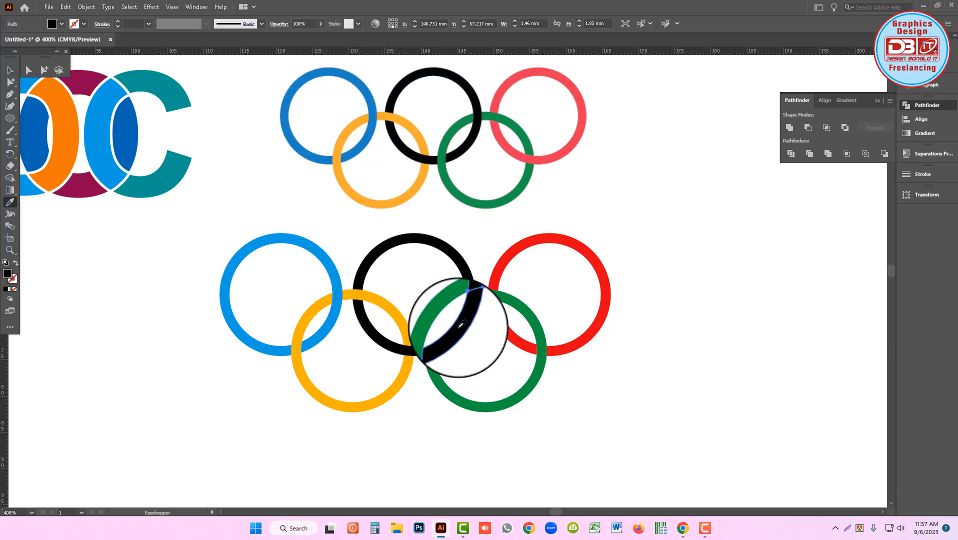
{"action": "key", "text": "v"}
{"action": "left_click", "coordinate": [429, 347]}
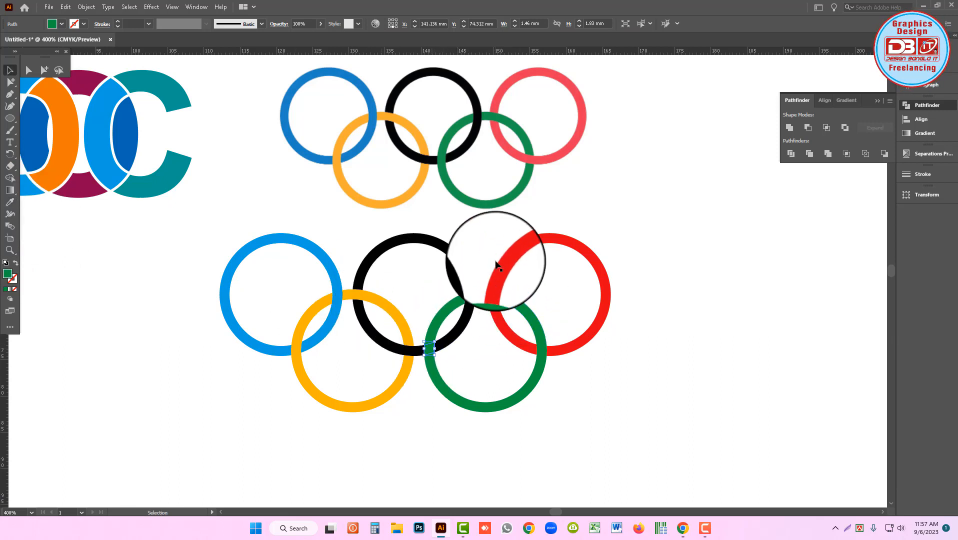
- Recolour the lower overlap of the green and red rings with the red ring's colour and deselect it
{"action": "left_click", "coordinate": [542, 352]}
{"action": "left_click", "coordinate": [10, 202]}
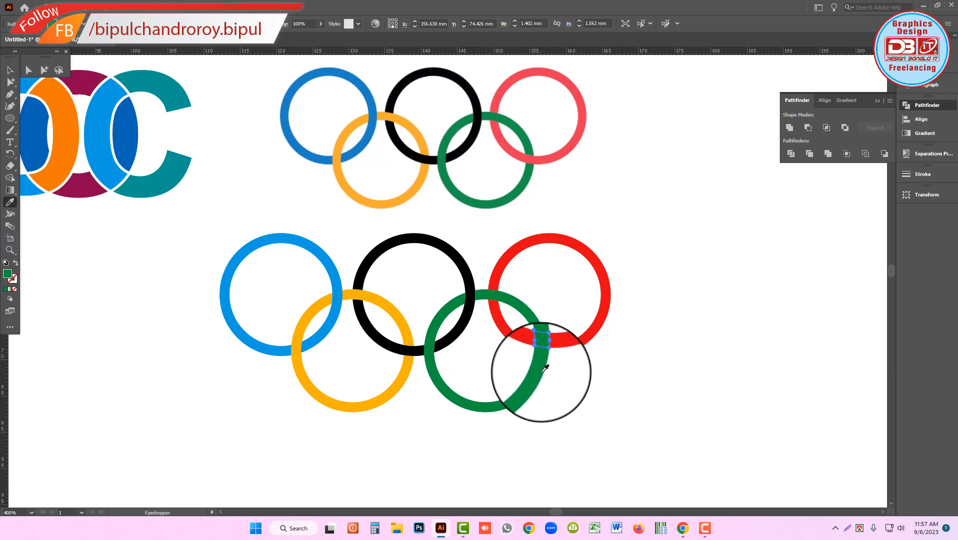
{"action": "left_click", "coordinate": [562, 351]}
{"action": "left_click", "coordinate": [10, 70]}
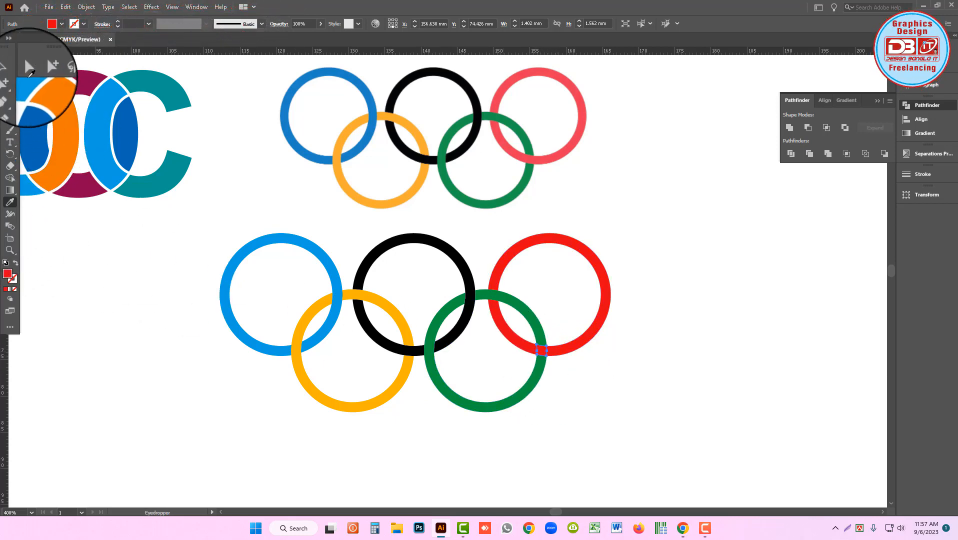
{"action": "left_click", "coordinate": [270, 196]}
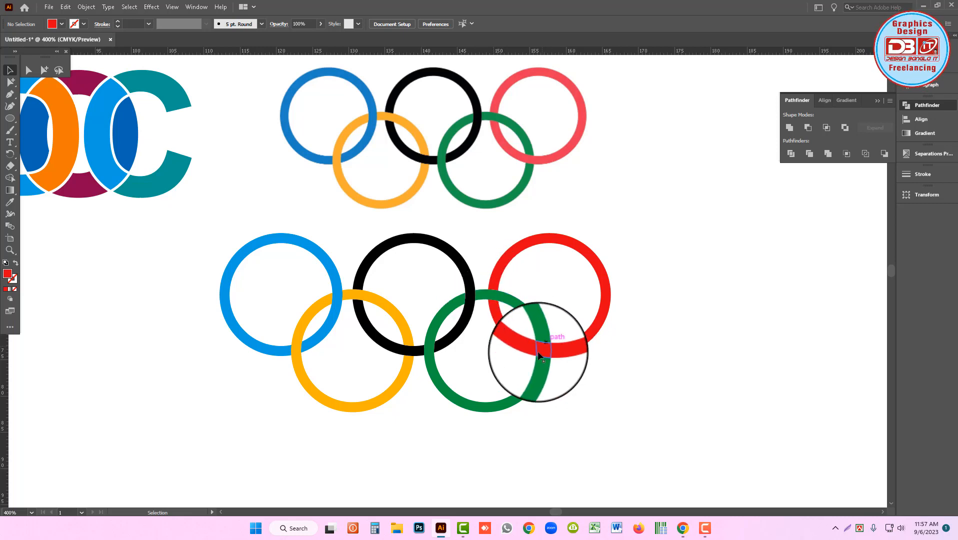
- Group all pieces of the five recoloured rings and move the arrangement slightly up and to the left
{"action": "left_click_drag", "start_coordinate": [673, 400], "coordinate": [199, 232]}
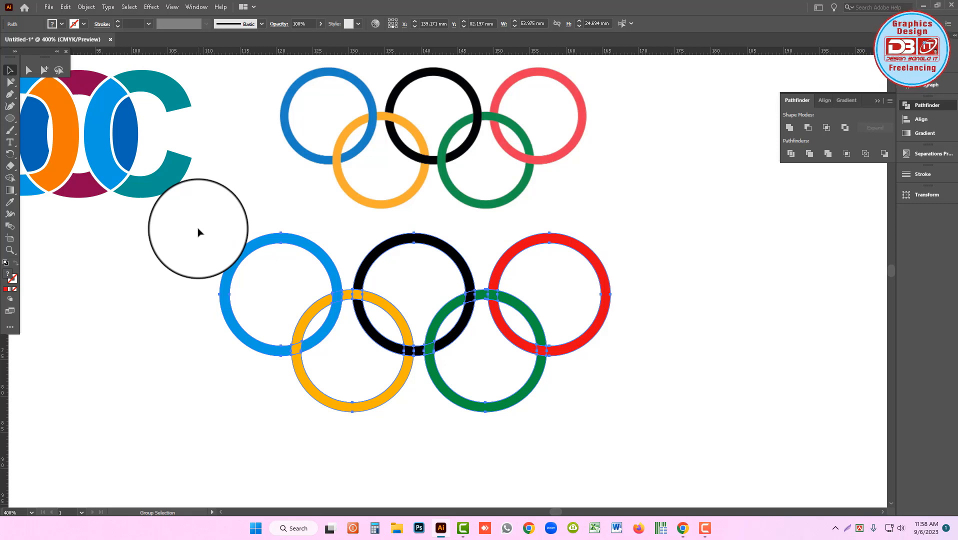
{"action": "left_click_drag", "start_coordinate": [550, 353], "coordinate": [527, 338]}
{"action": "left_click", "coordinate": [709, 222]}
{"action": "left_click", "coordinate": [491, 291], "text": "ctrl+alt"}
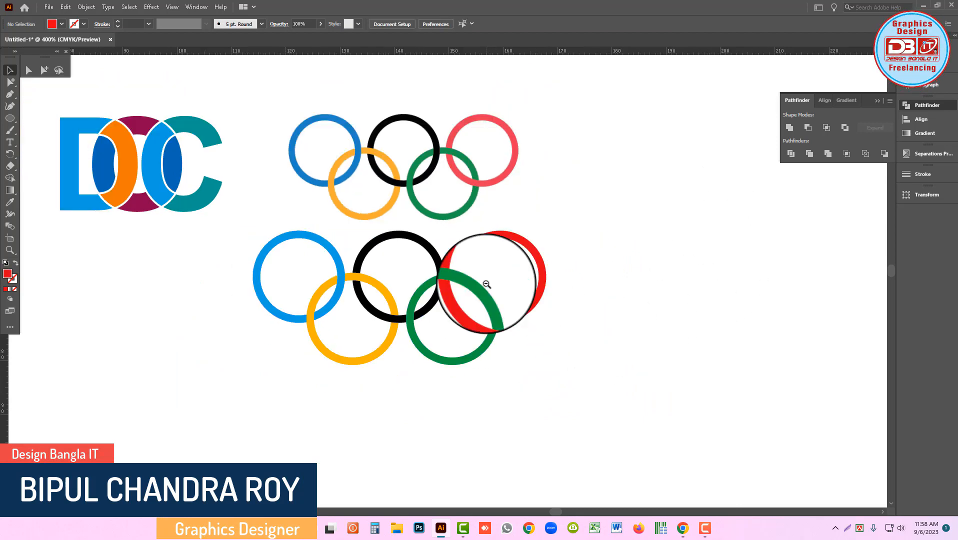
- Move the DOC lettering so it sits beside the Olympic rings reference image
{"action": "left_click_drag", "start_coordinate": [465, 303], "coordinate": [532, 321]}
{"action": "left_click_drag", "start_coordinate": [91, 109], "coordinate": [255, 353]}
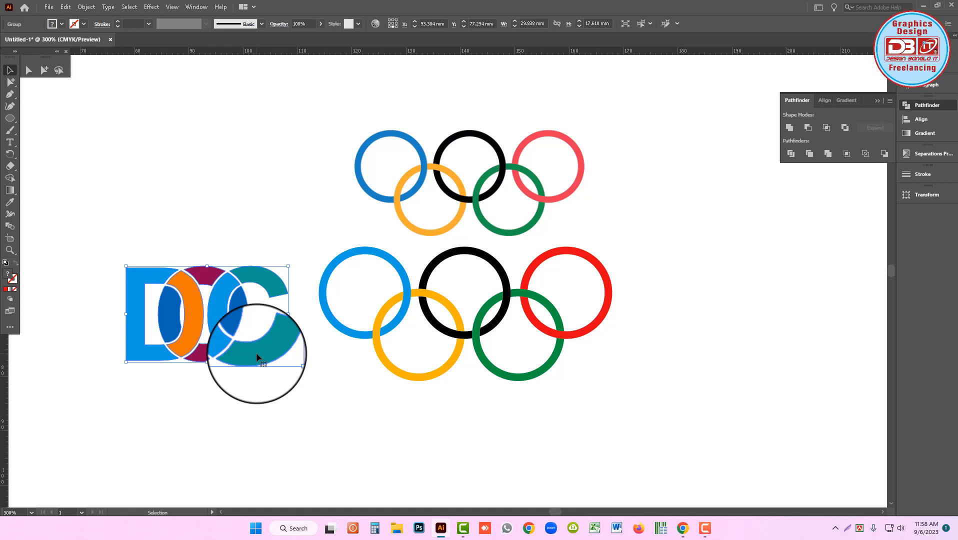
{"action": "left_click_drag", "start_coordinate": [256, 354], "coordinate": [260, 234]}
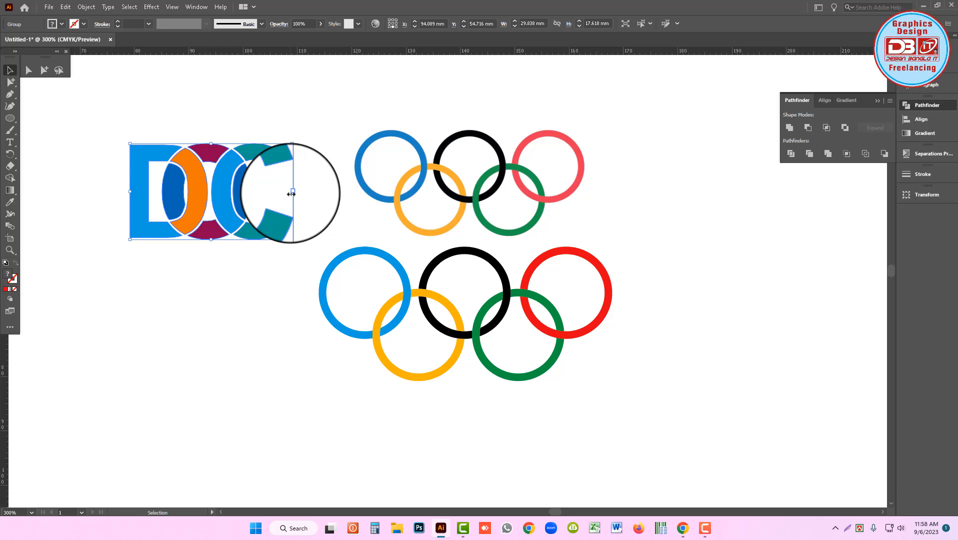
{"action": "left_click_drag", "start_coordinate": [106, 98], "coordinate": [691, 456]}
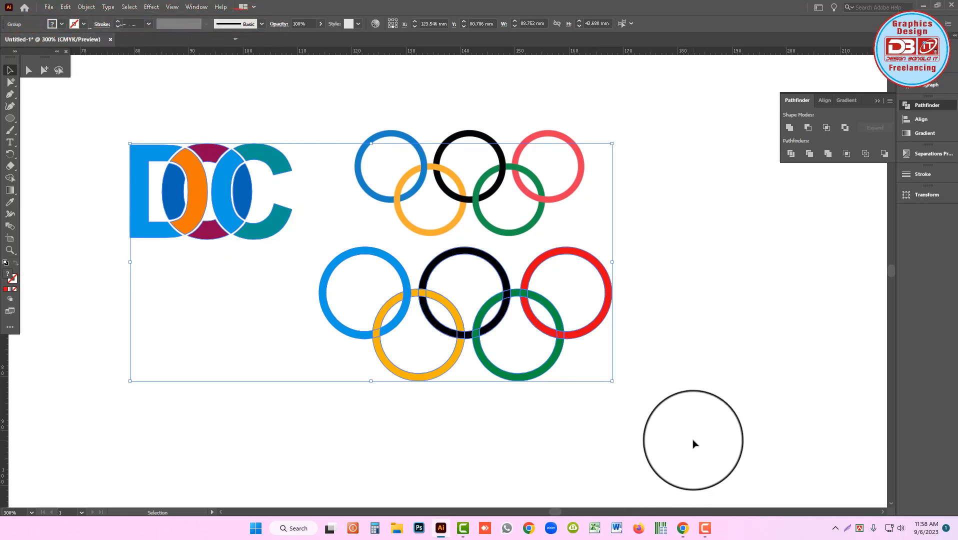
{"action": "left_click", "coordinate": [694, 443]}
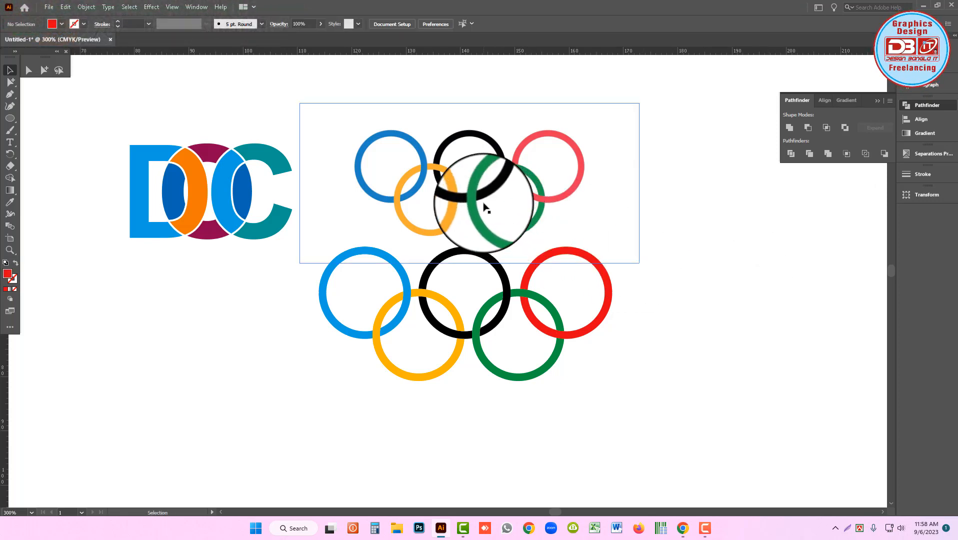
{"action": "left_click", "coordinate": [466, 336]}
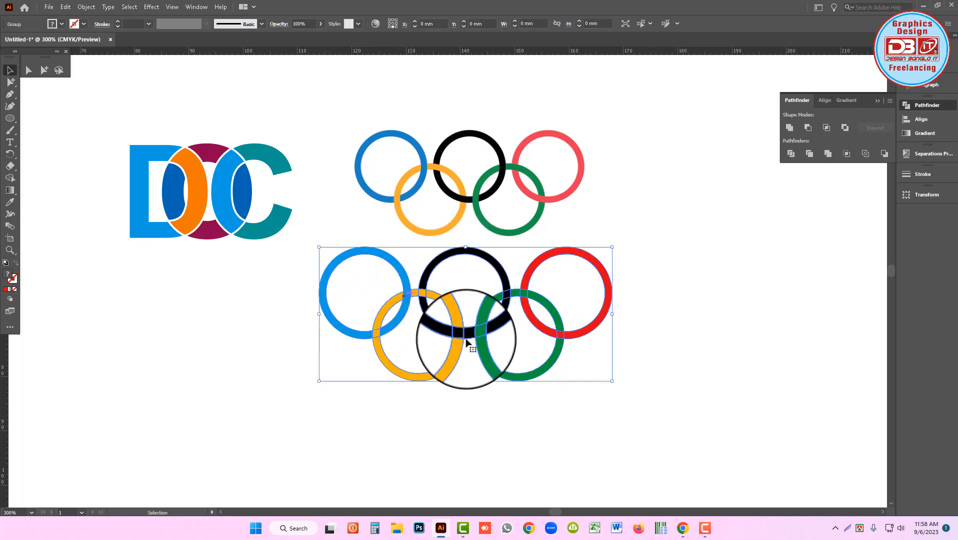
{"action": "left_click", "coordinate": [669, 410]}
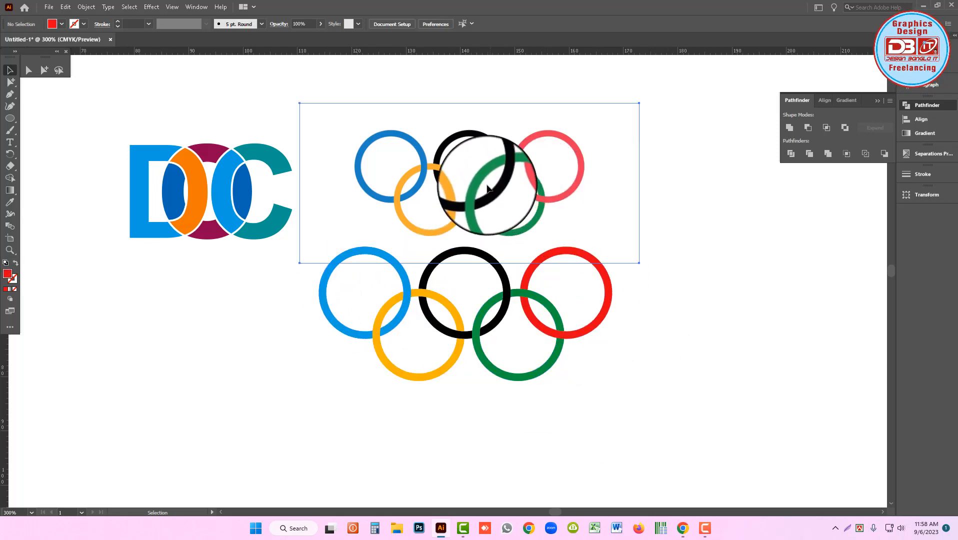
- Move the Olympic rings reference image slightly up and to the left, away from the drawn rings
{"action": "left_click_drag", "start_coordinate": [487, 188], "coordinate": [482, 172]}
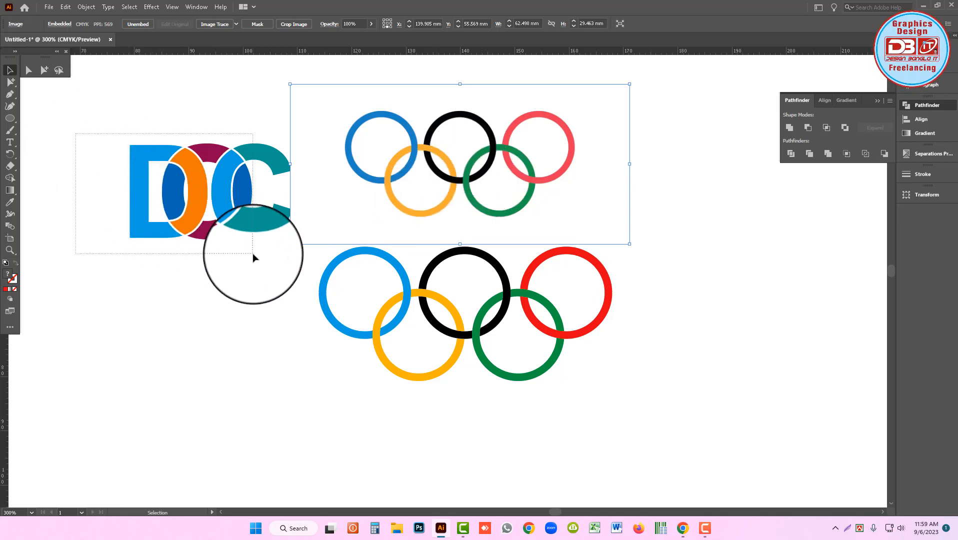
{"action": "left_click", "coordinate": [252, 233]}
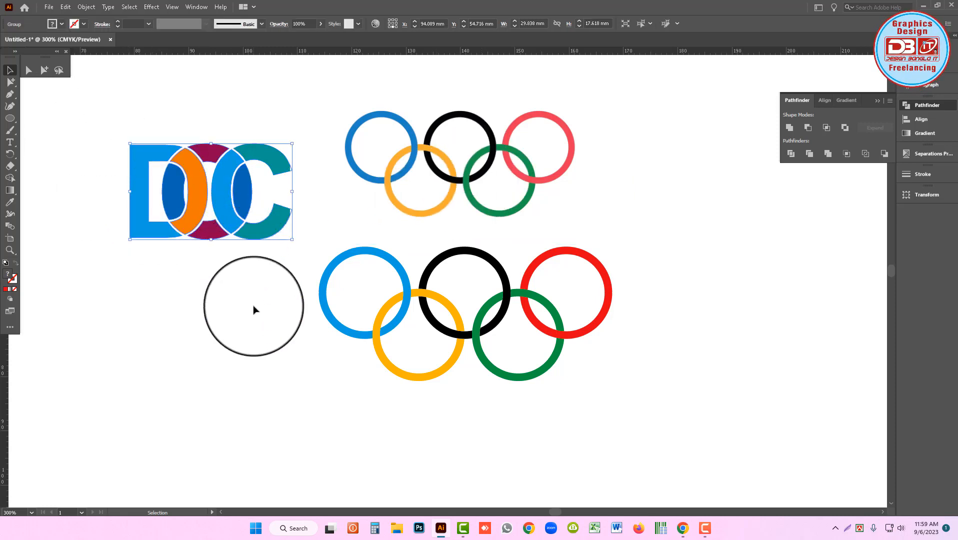
{"action": "left_click", "coordinate": [253, 310]}
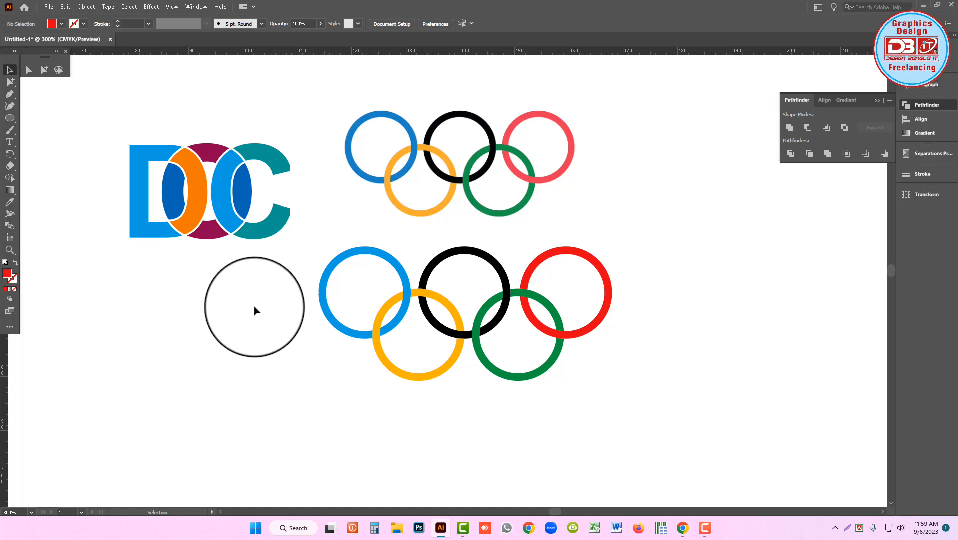
{"action": "left_click_drag", "start_coordinate": [255, 310], "coordinate": [515, 356]}
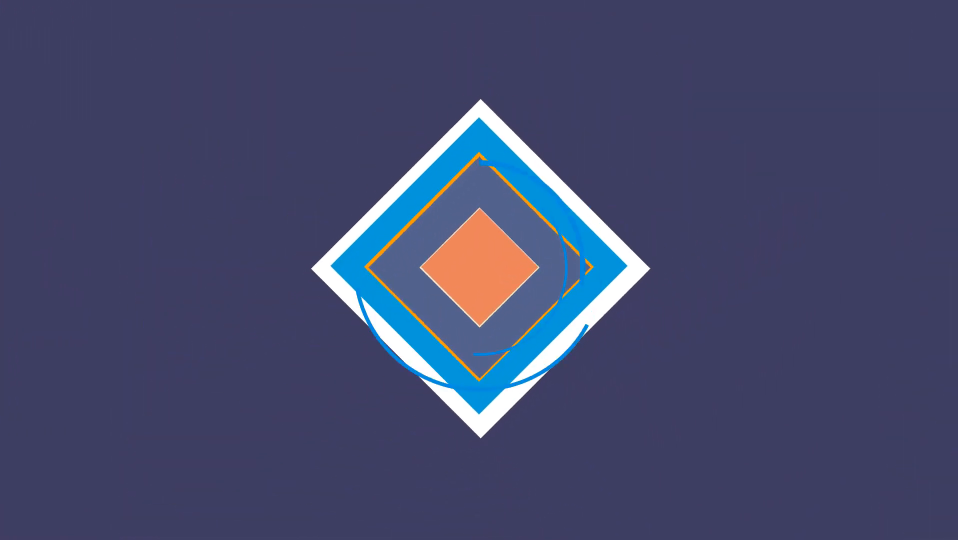